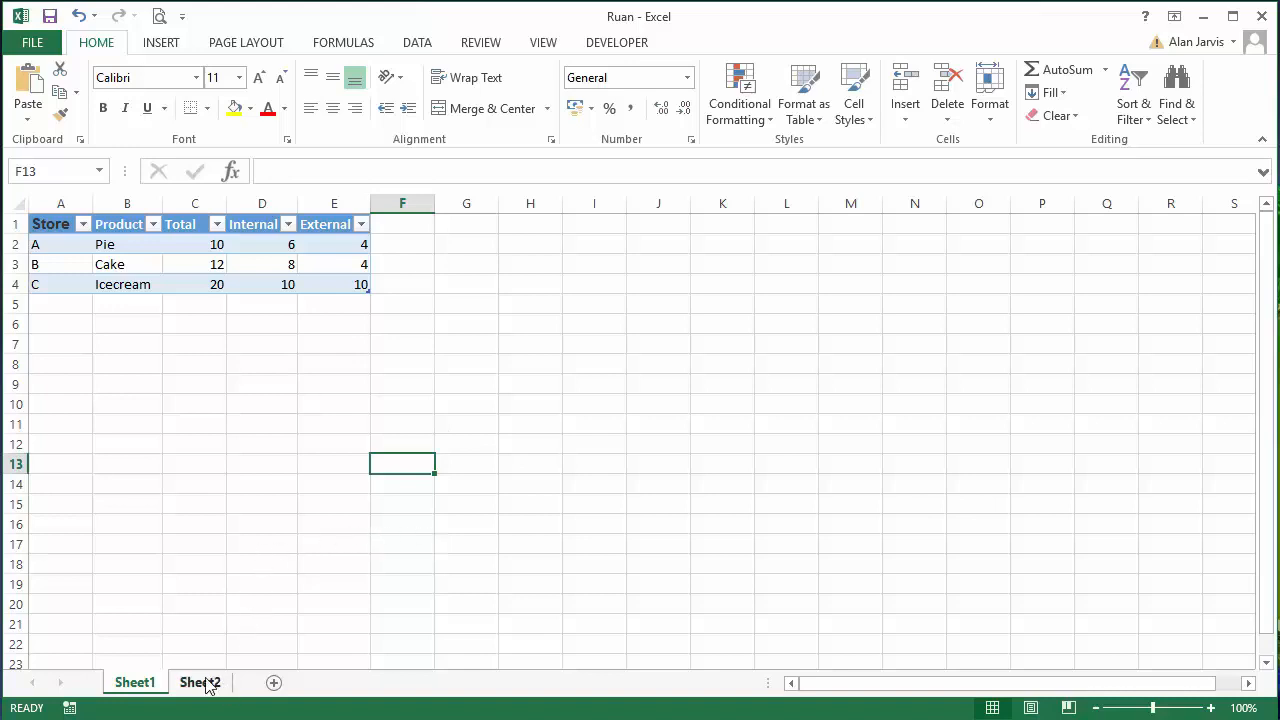
Step: Examine the chart on Sheet2 and the store names in the source table on Sheet1
{"action": "left_click", "coordinate": [203, 684]}
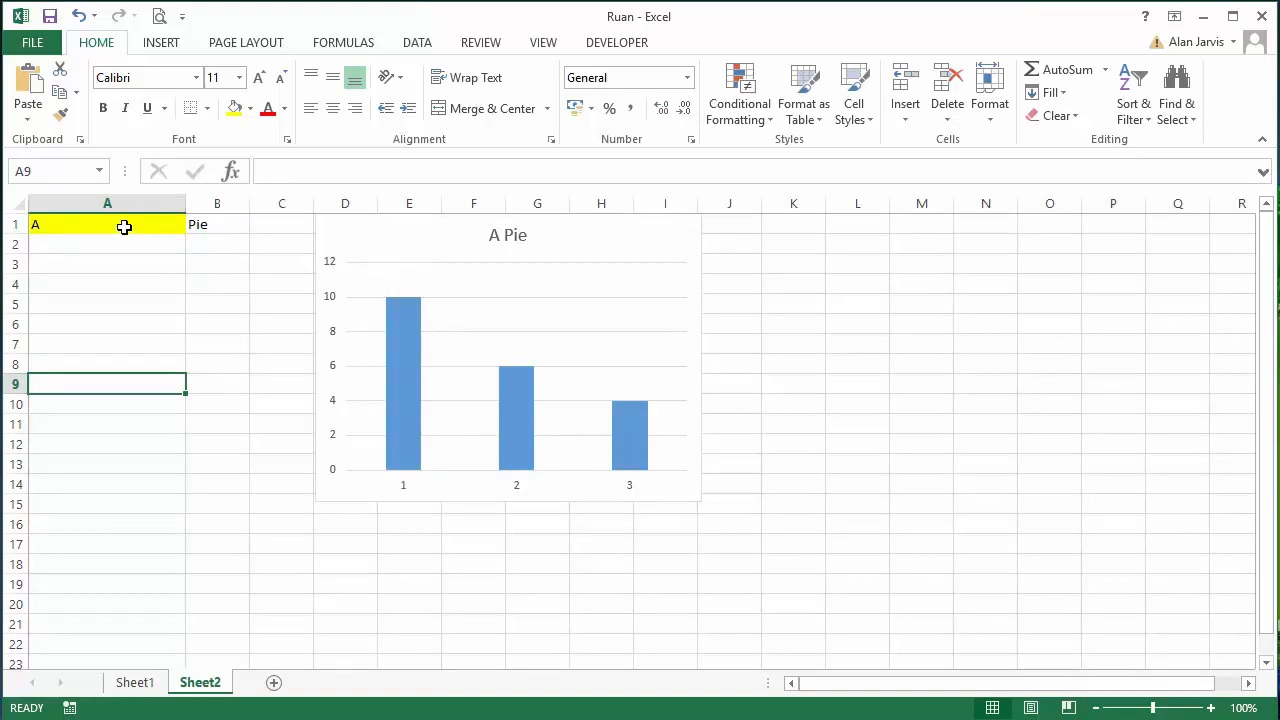
{"action": "left_click", "coordinate": [134, 683]}
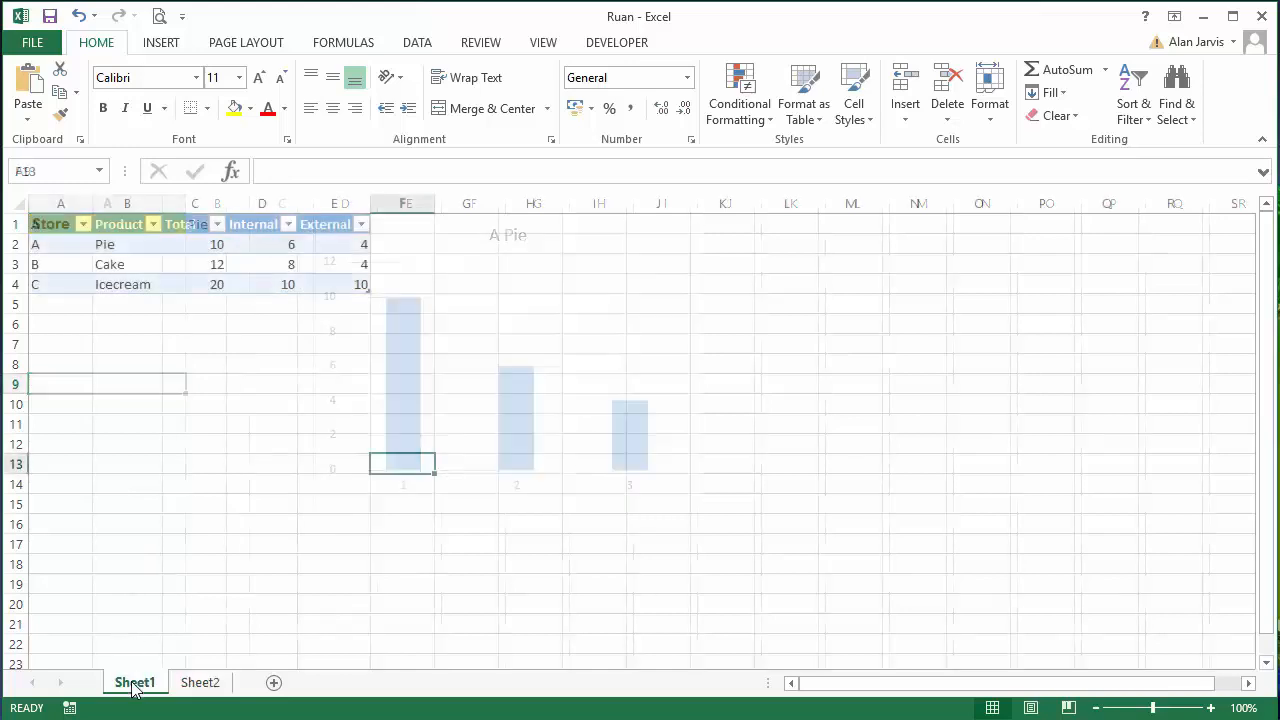
{"action": "left_click", "coordinate": [63, 247]}
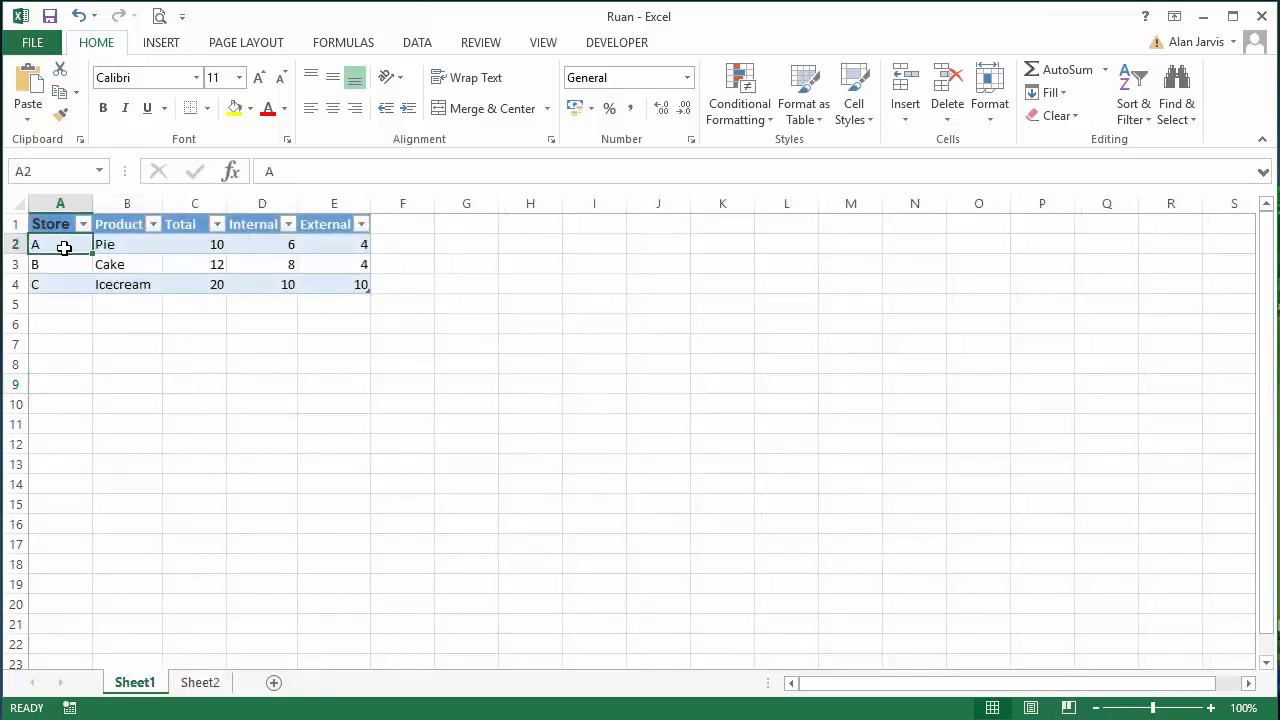
{"action": "left_click_drag", "start_coordinate": [63, 247], "coordinate": [63, 280]}
{"action": "left_click", "coordinate": [84, 360]}
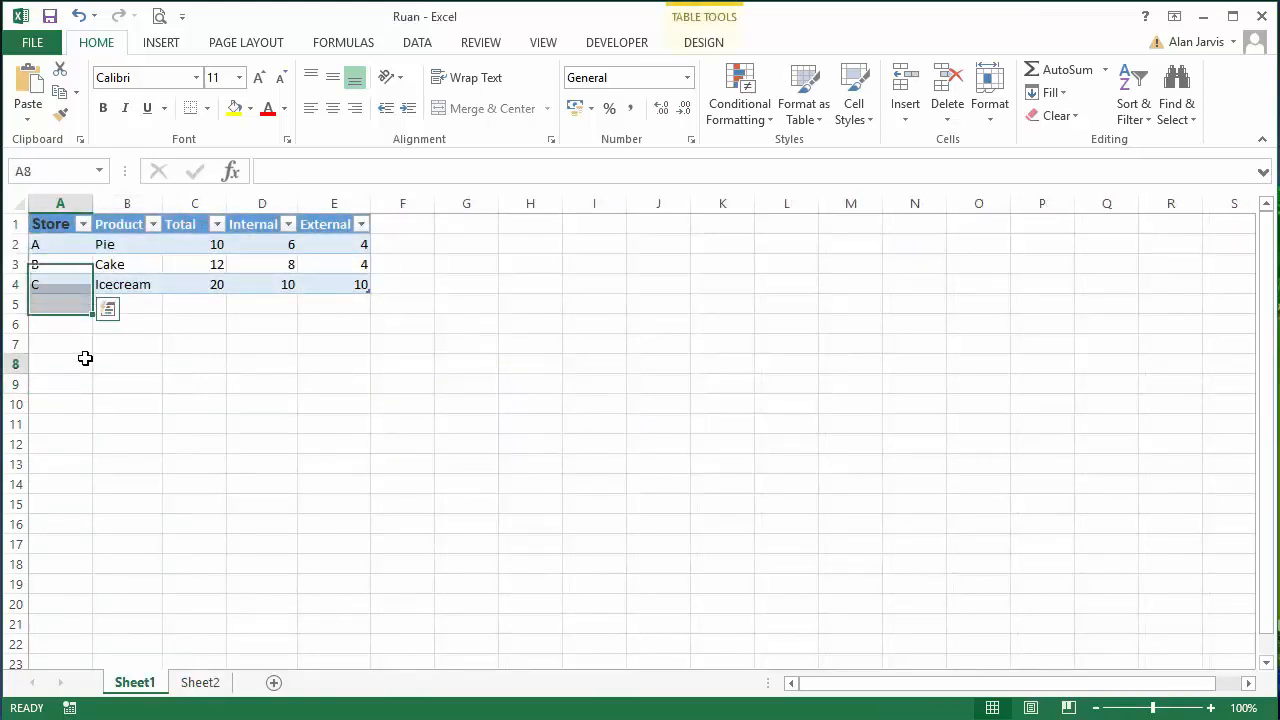
Step: Choose store B from the drop-down list in cell A1 of Sheet2, then return to Sheet1
{"action": "left_click", "coordinate": [200, 682]}
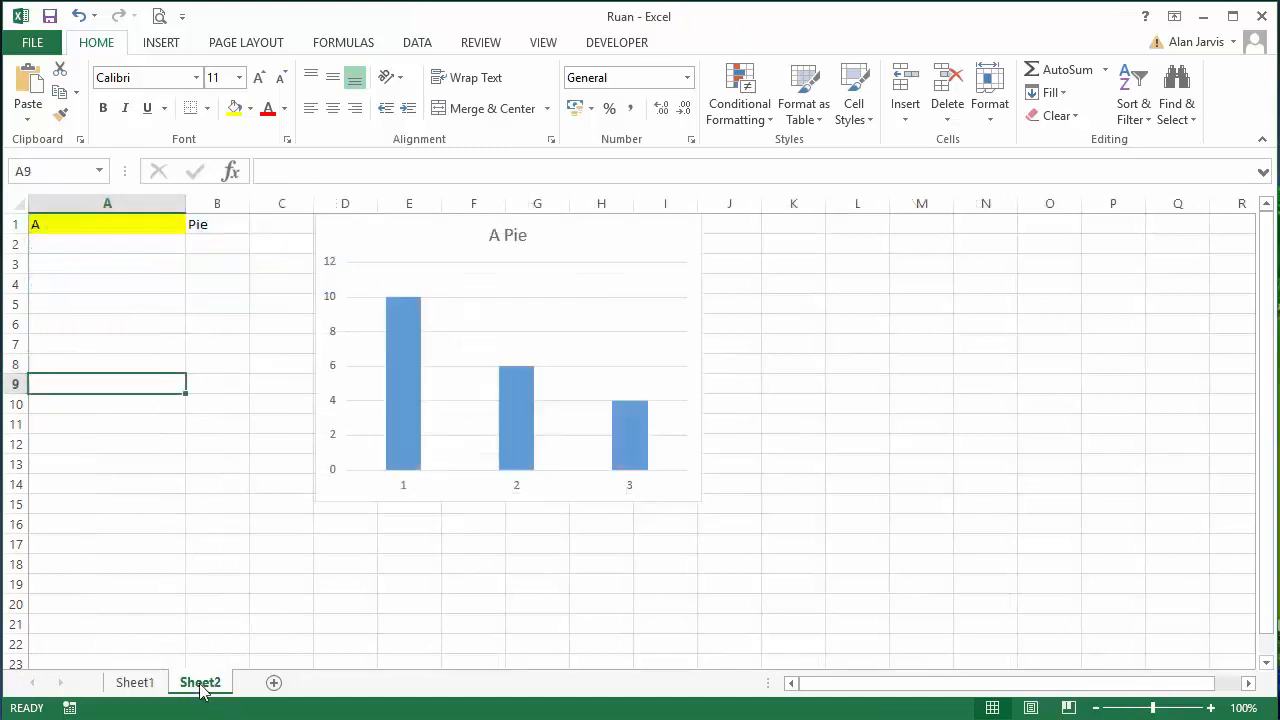
{"action": "left_click", "coordinate": [158, 232]}
{"action": "left_click", "coordinate": [194, 228]}
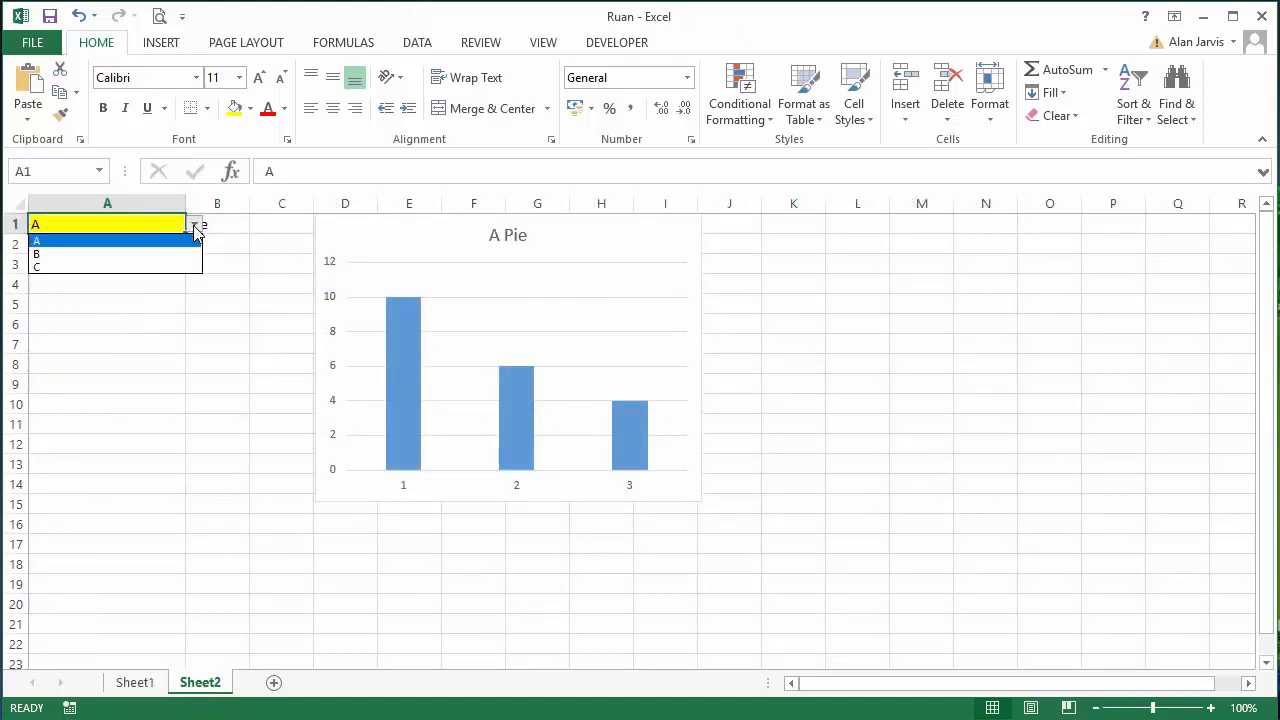
{"action": "left_click", "coordinate": [111, 255]}
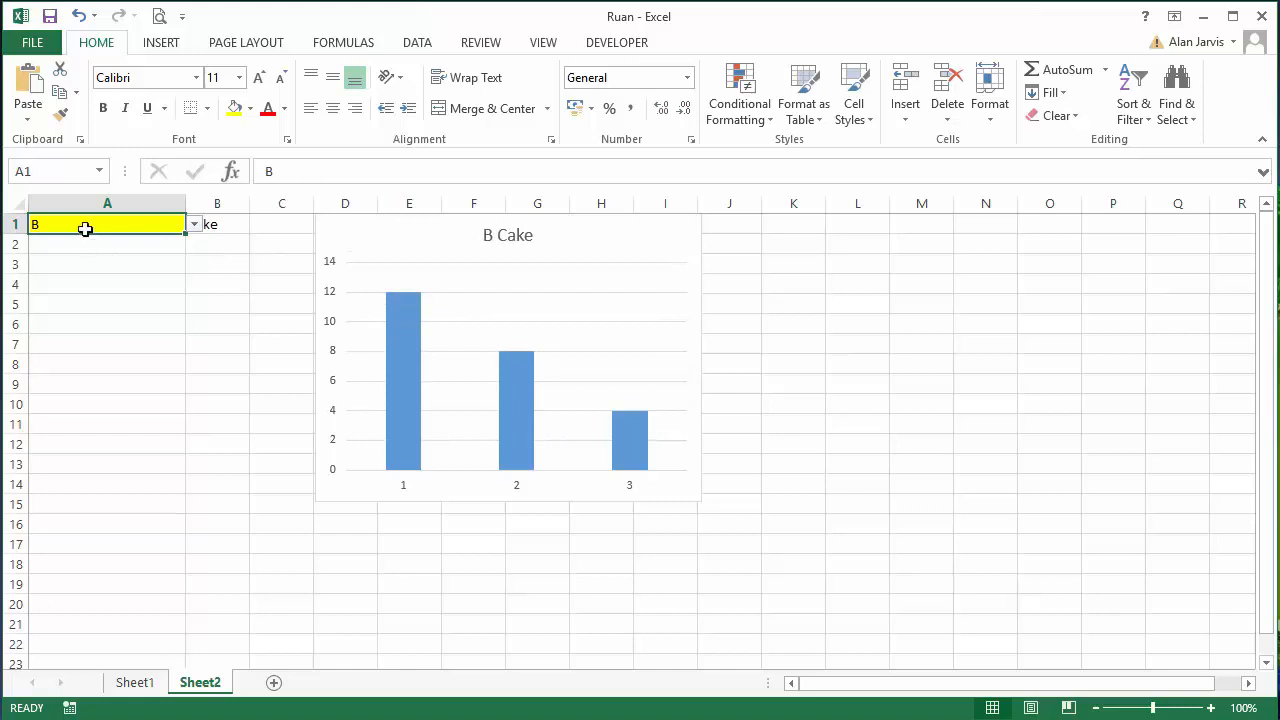
{"action": "left_click", "coordinate": [134, 683]}
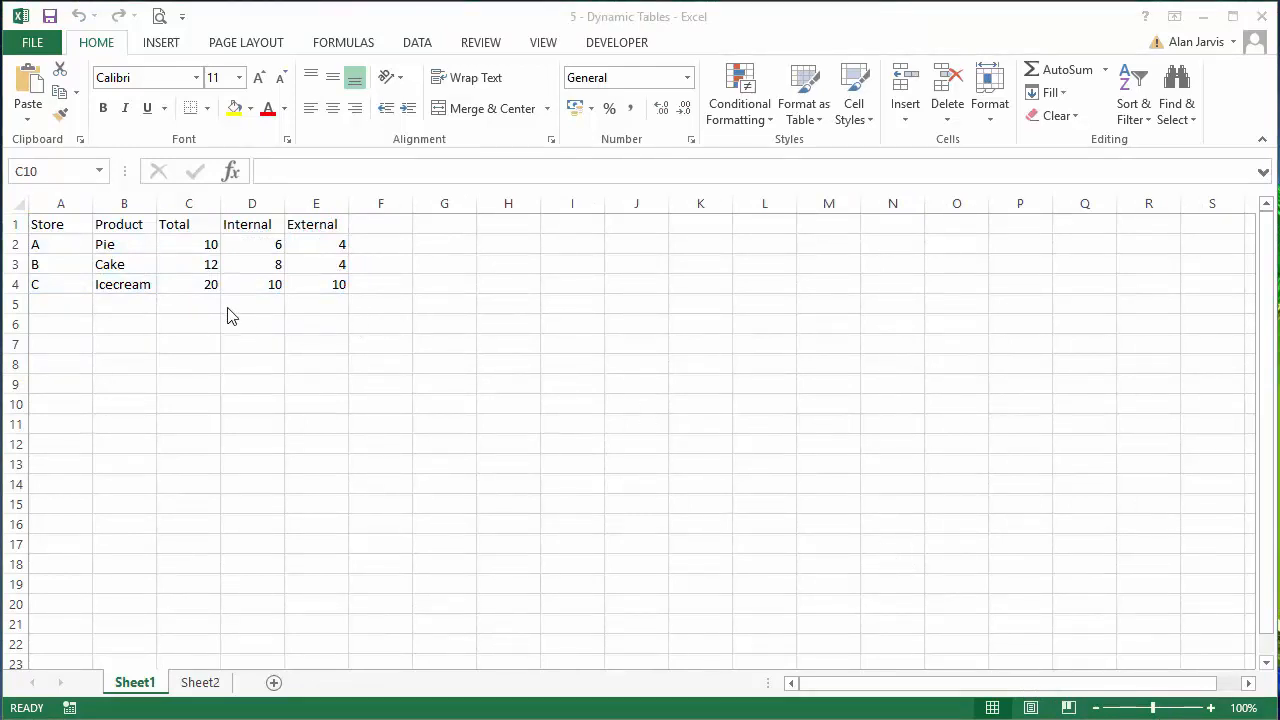
Step: Convert the data range A1:E4 on Sheet1 into a table with headers
{"action": "left_click", "coordinate": [197, 267]}
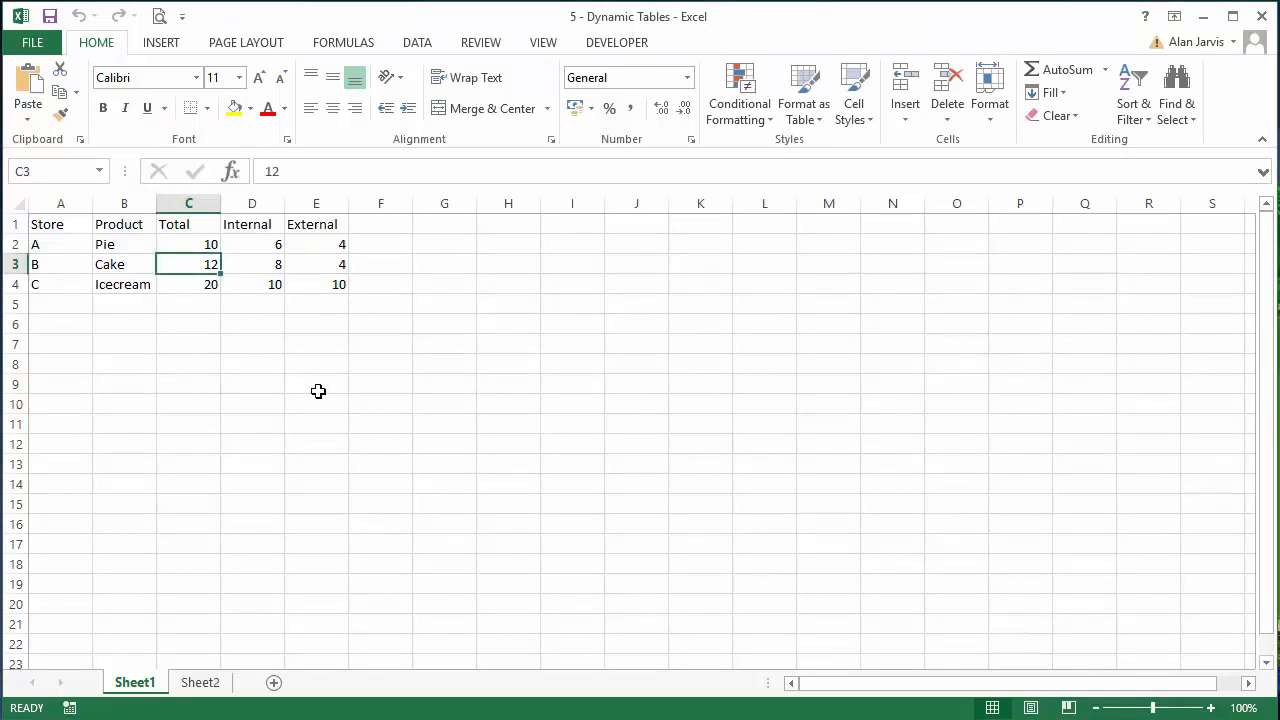
{"action": "key", "text": "ctrl+t"}
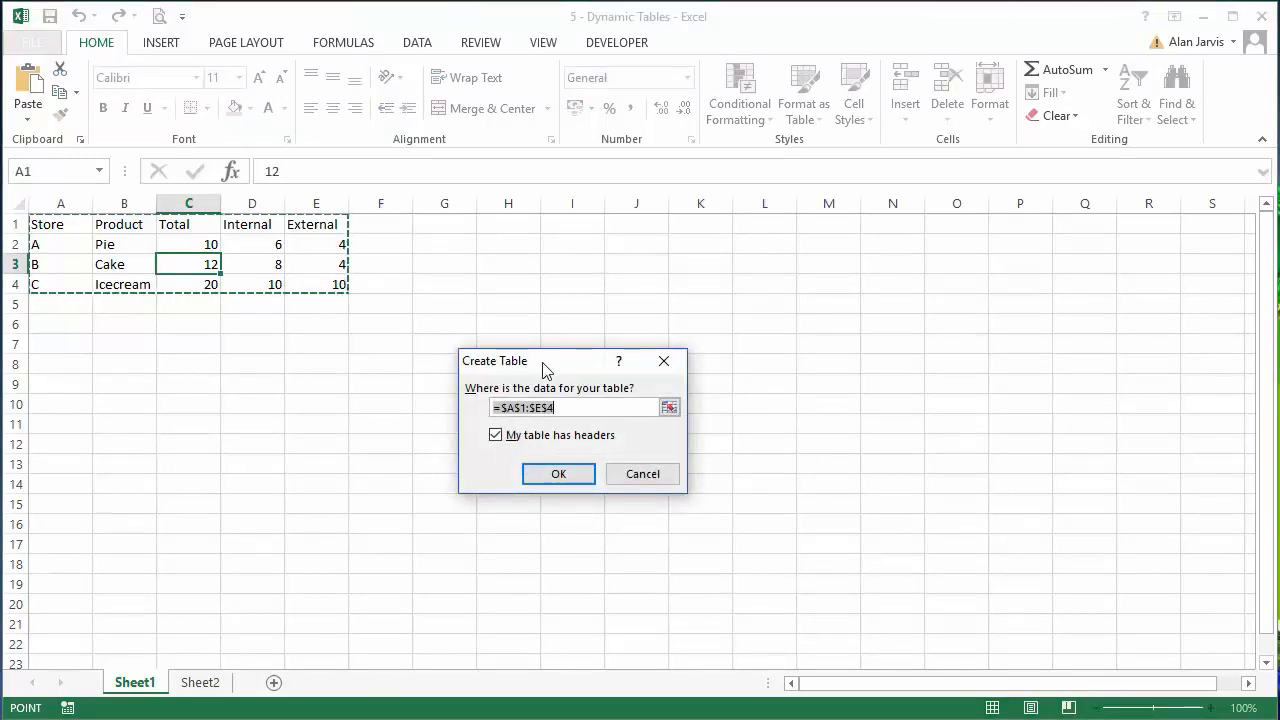
{"action": "left_click", "coordinate": [575, 472]}
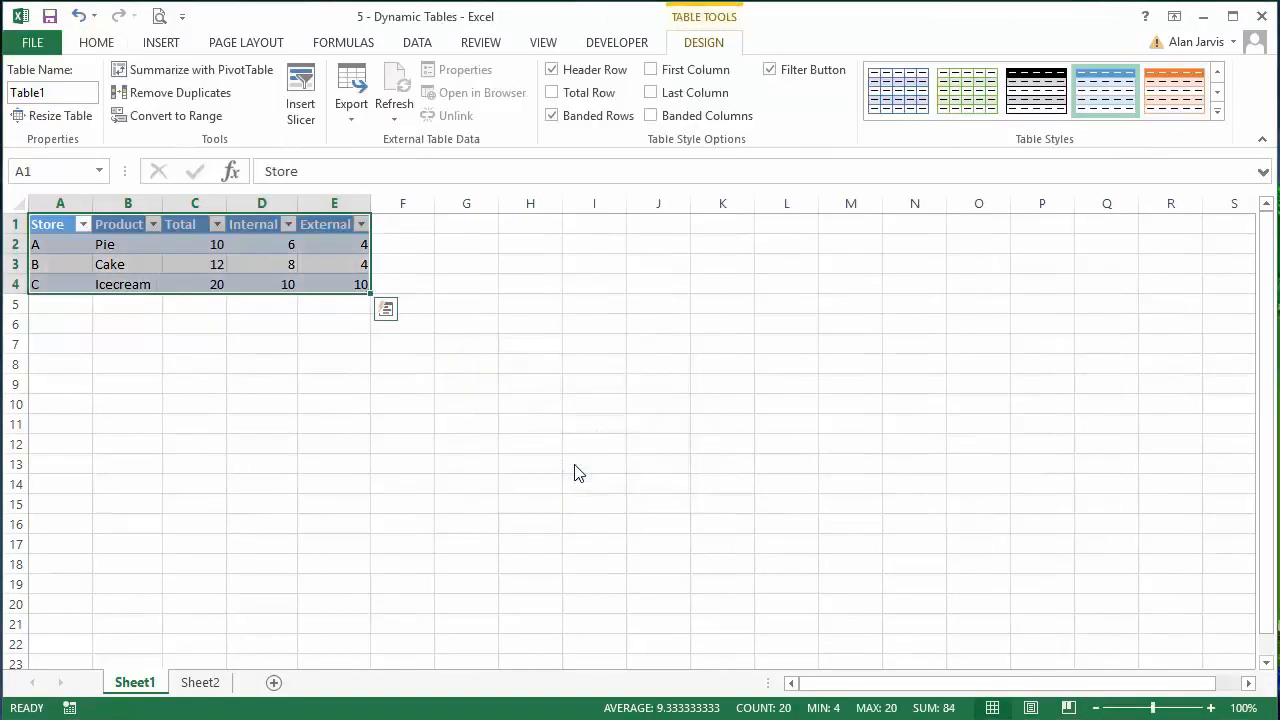
{"action": "left_click", "coordinate": [363, 343]}
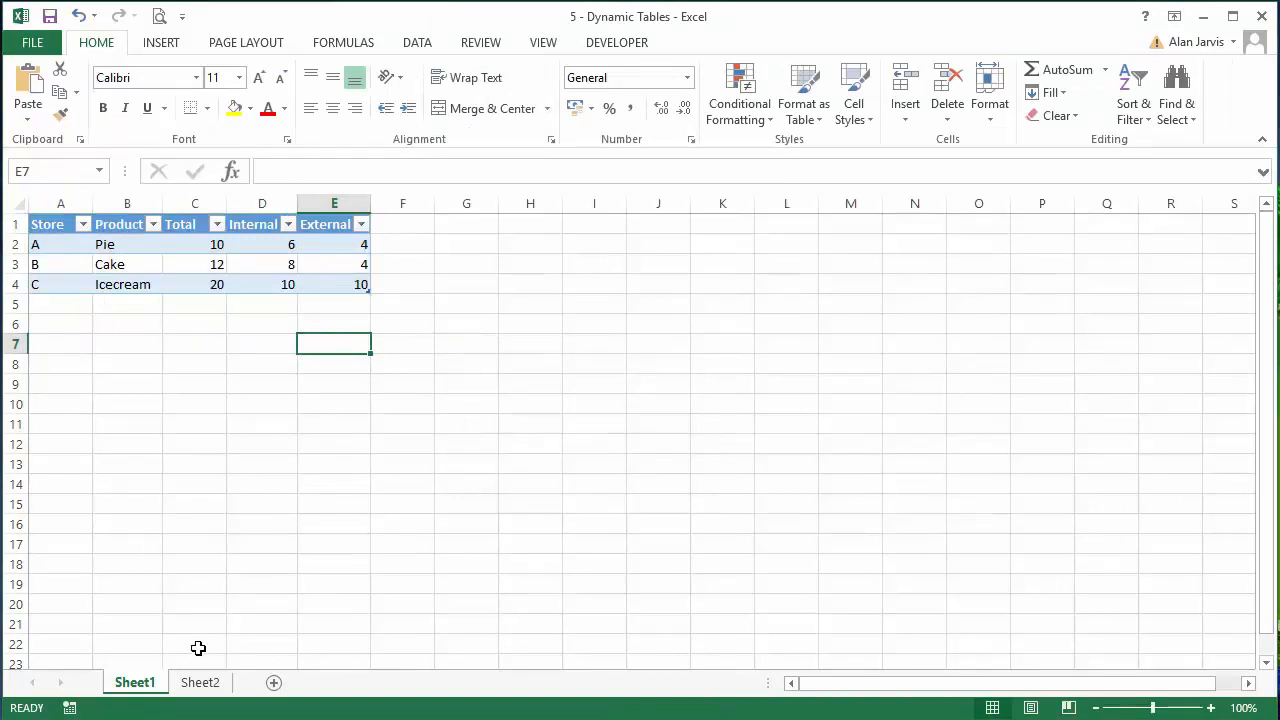
Step: Fill cell A1 on Sheet2 with yellow
{"action": "left_click", "coordinate": [202, 688]}
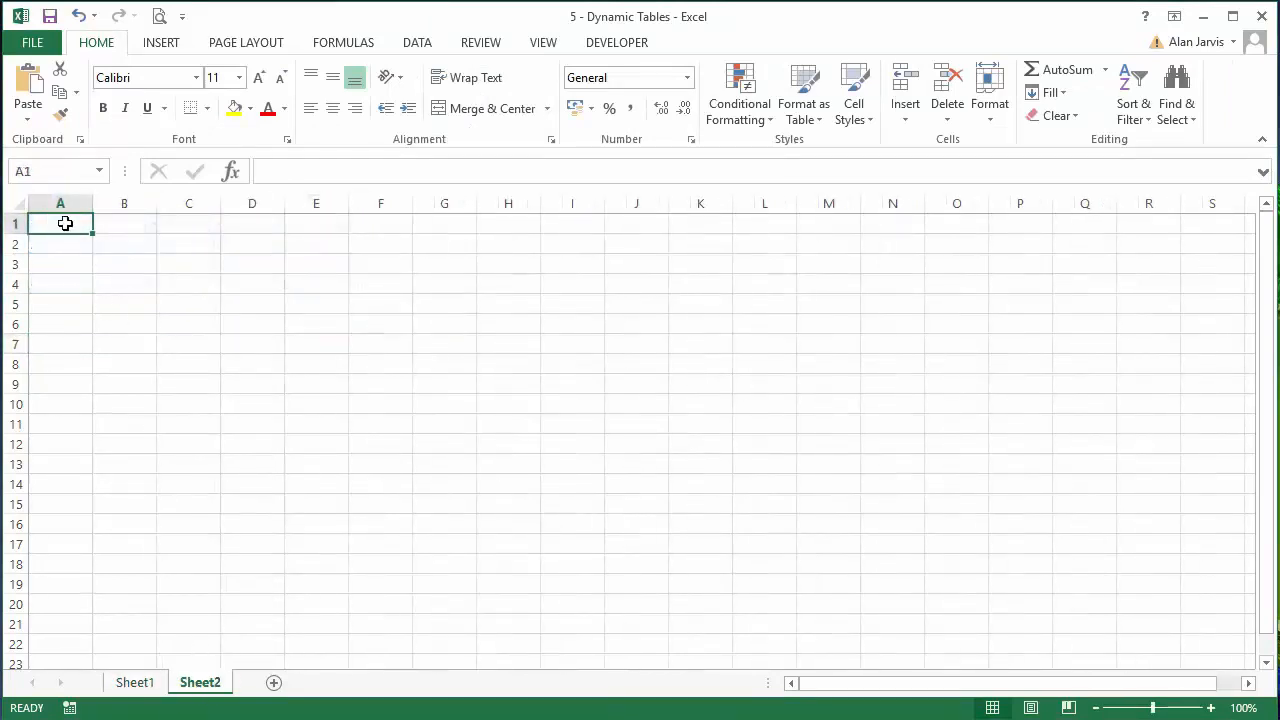
{"action": "left_click", "coordinate": [236, 108]}
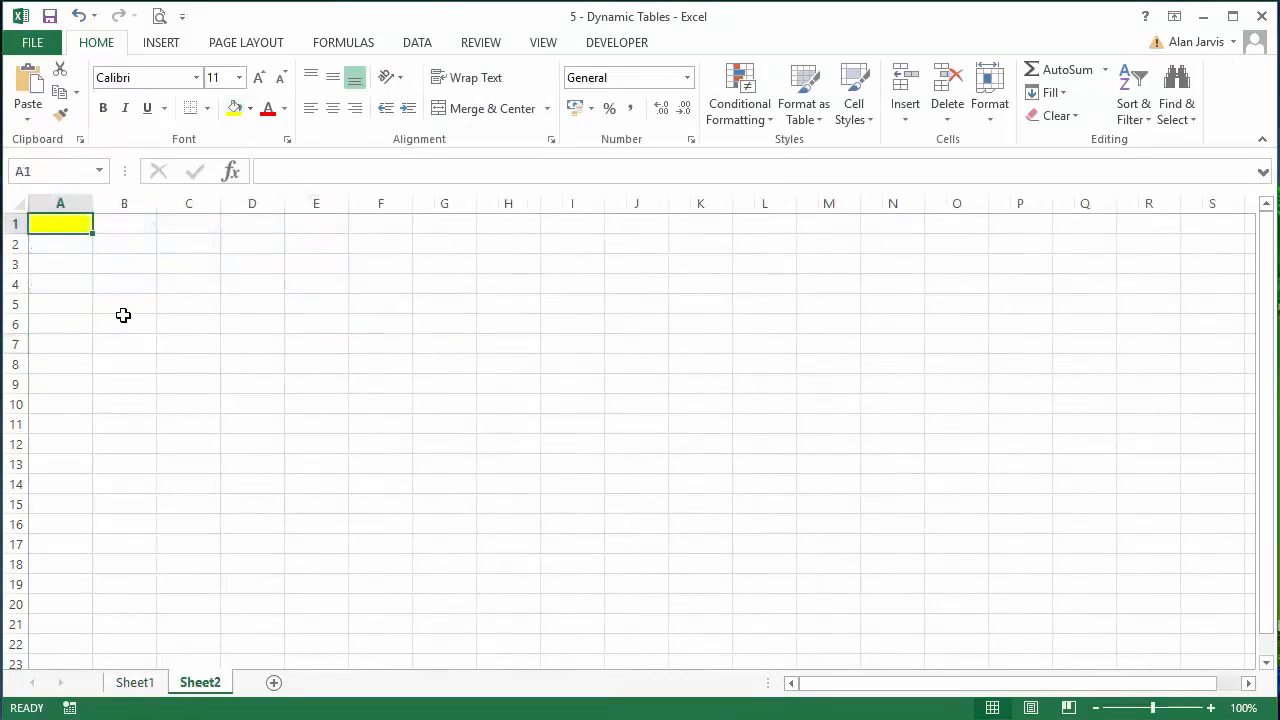
Step: Give cell A2 in the Store column on Sheet1 the range name MyList
{"action": "left_click", "coordinate": [137, 686]}
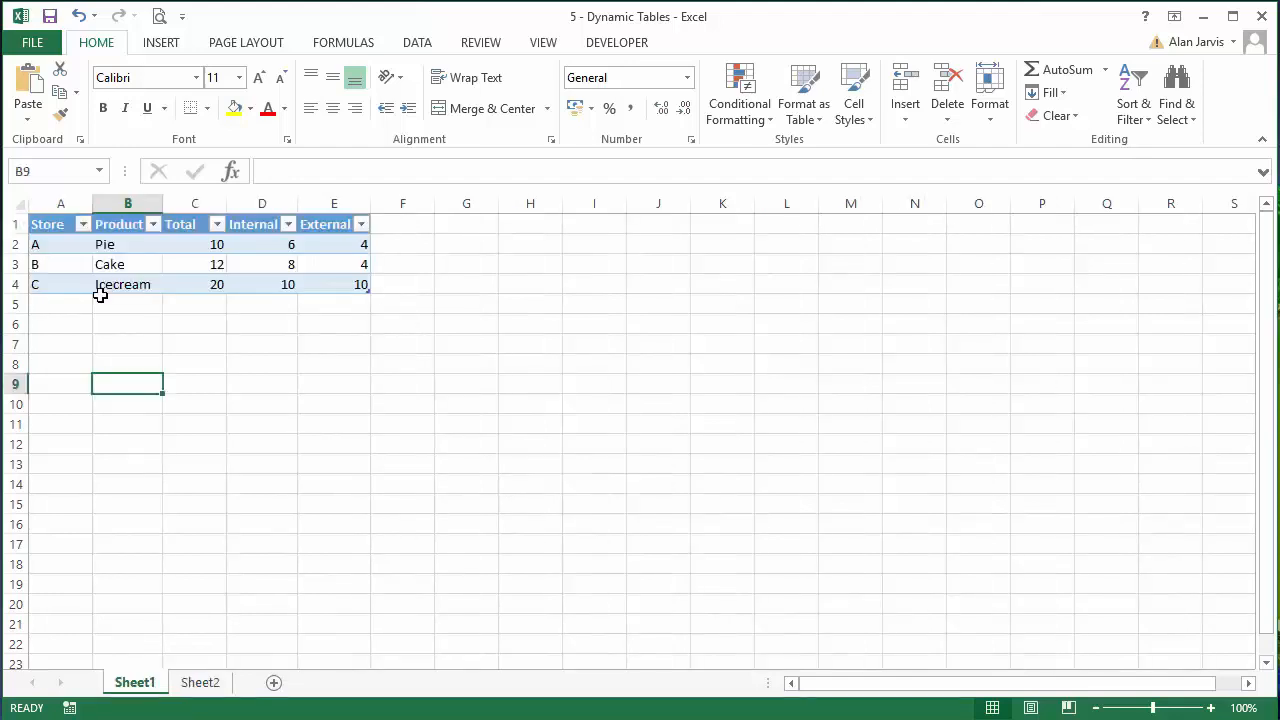
{"action": "left_click", "coordinate": [57, 245]}
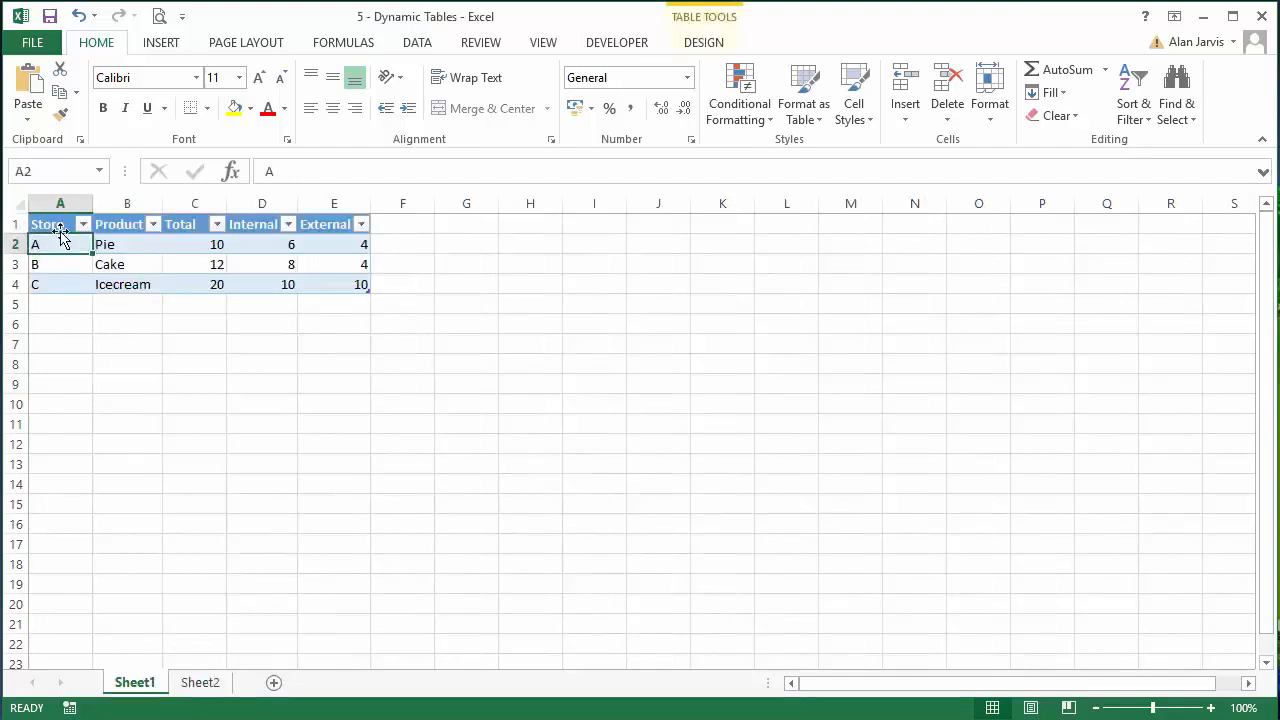
{"action": "left_click", "coordinate": [45, 169]}
{"action": "type", "text": "MyList"}
{"action": "key", "text": "Return"}
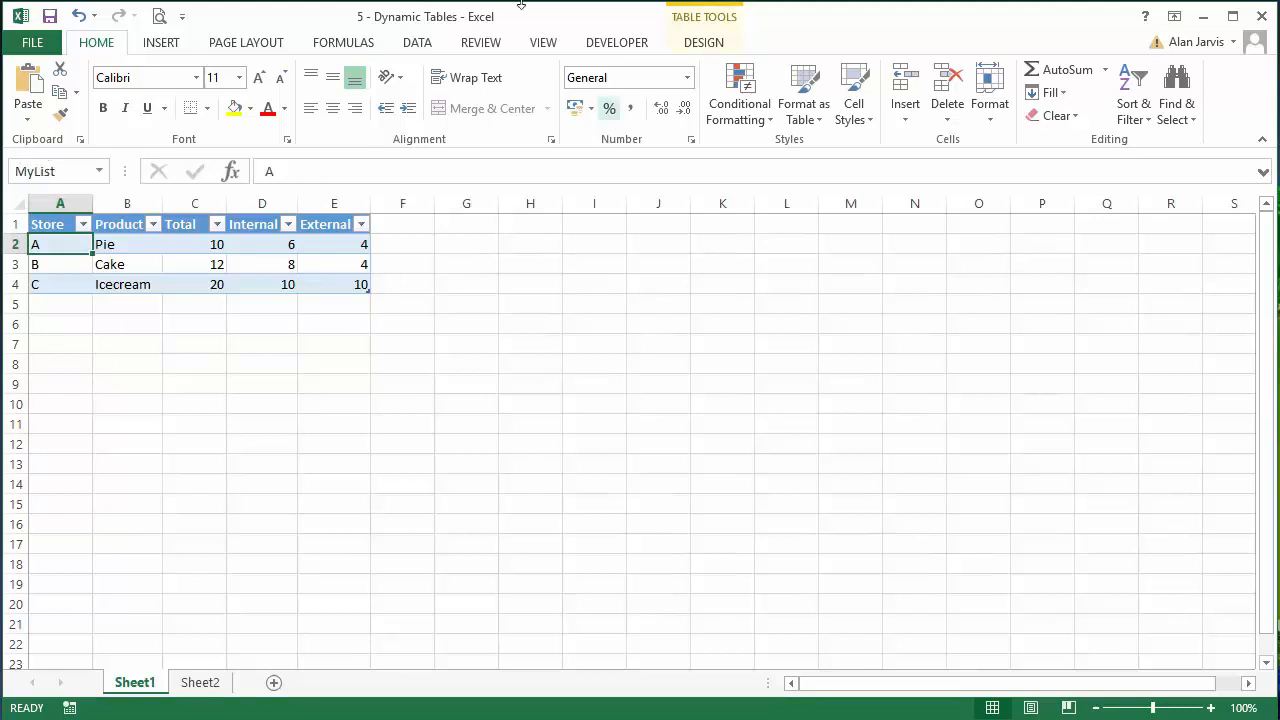
Step: In the Name Manager, replace MyList's reference with the absolute range $A$2:$A$4 on Sheet1 and save it
{"action": "left_click", "coordinate": [366, 44]}
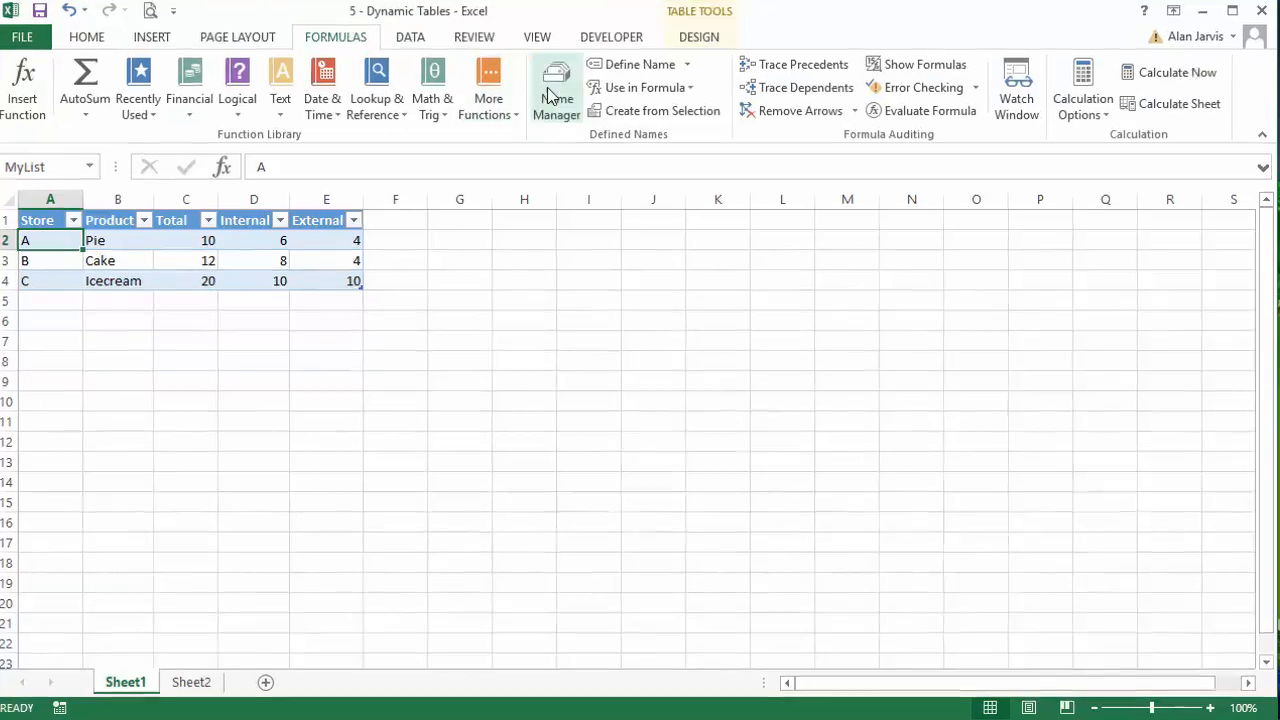
{"action": "left_click", "coordinate": [552, 92]}
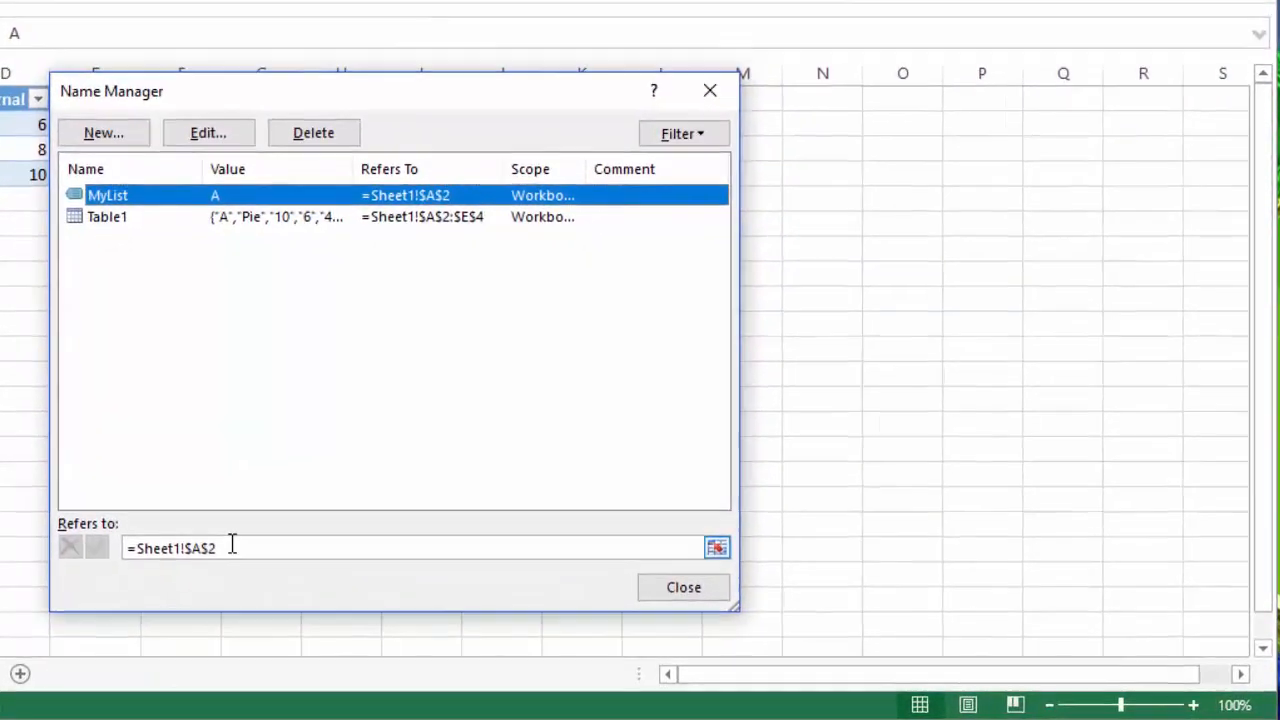
{"action": "left_click", "coordinate": [213, 543]}
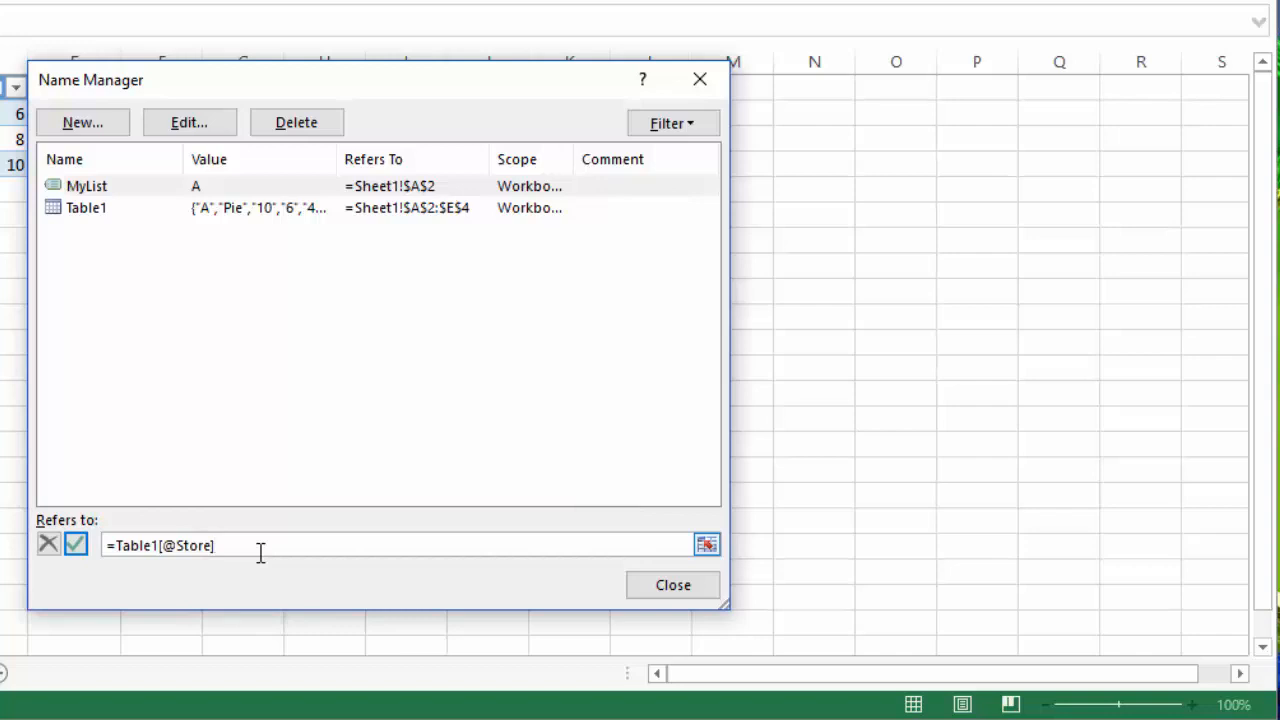
{"action": "key", "text": "BackSpace"}
{"action": "key", "text": "BackSpace"}
{"action": "key", "text": "BackSpace"}
{"action": "key", "text": "BackSpace"}
{"action": "key", "text": "BackSpace"}
{"action": "key", "text": "BackSpace"}
{"action": "key", "text": "BackSpace"}
{"action": "key", "text": "BackSpace"}
{"action": "key", "text": "BackSpace"}
{"action": "key", "text": "BackSpace"}
{"action": "key", "text": "BackSpace"}
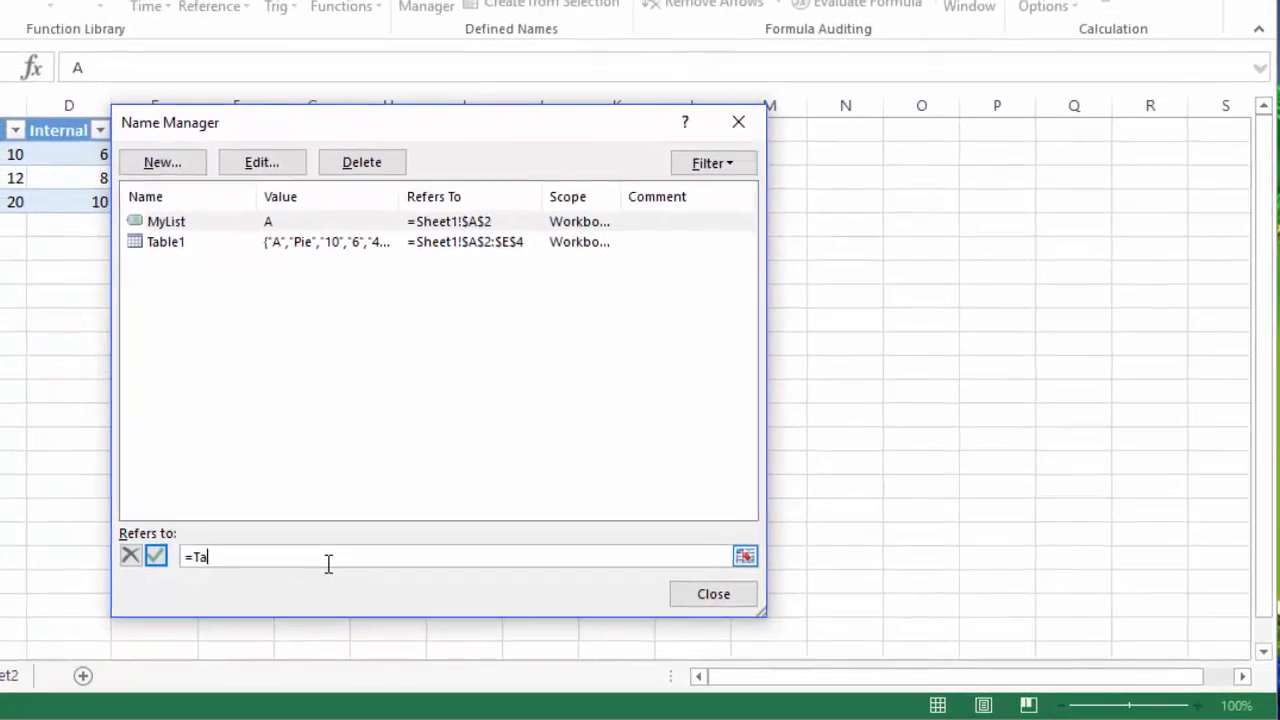
{"action": "key", "text": "BackSpace"}
{"action": "key", "text": "BackSpace"}
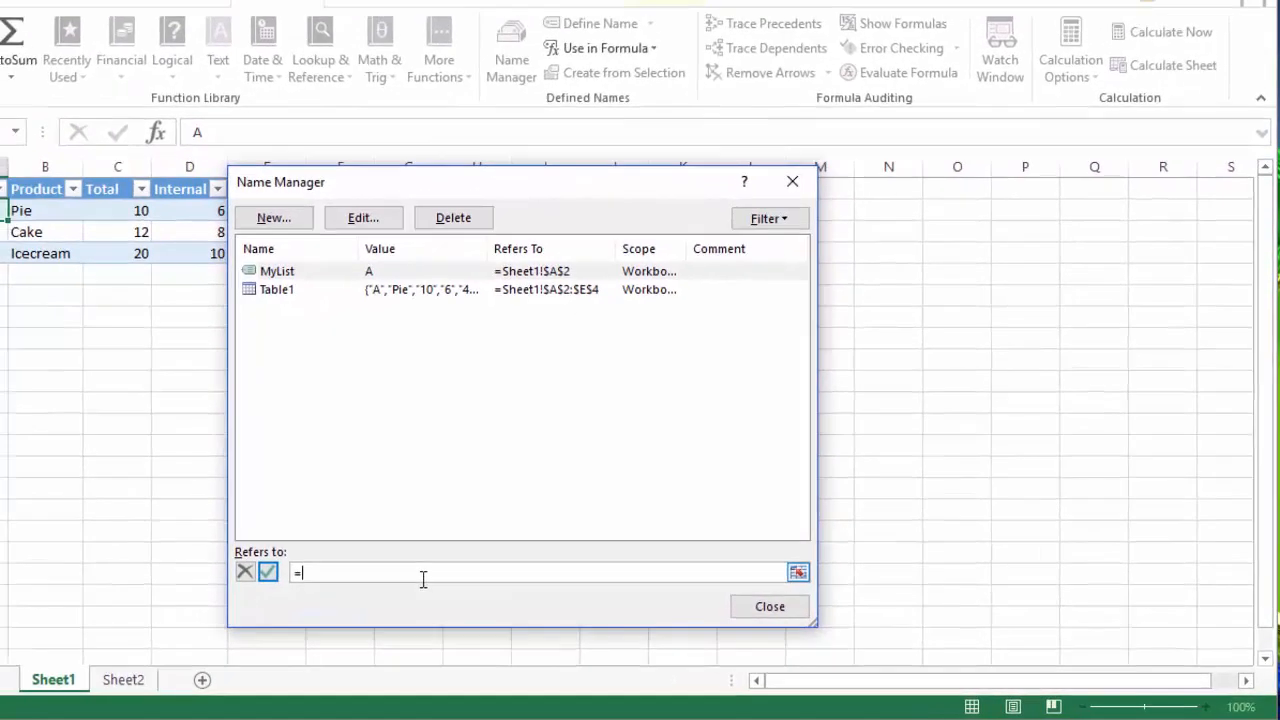
{"action": "type", "text": "$"}
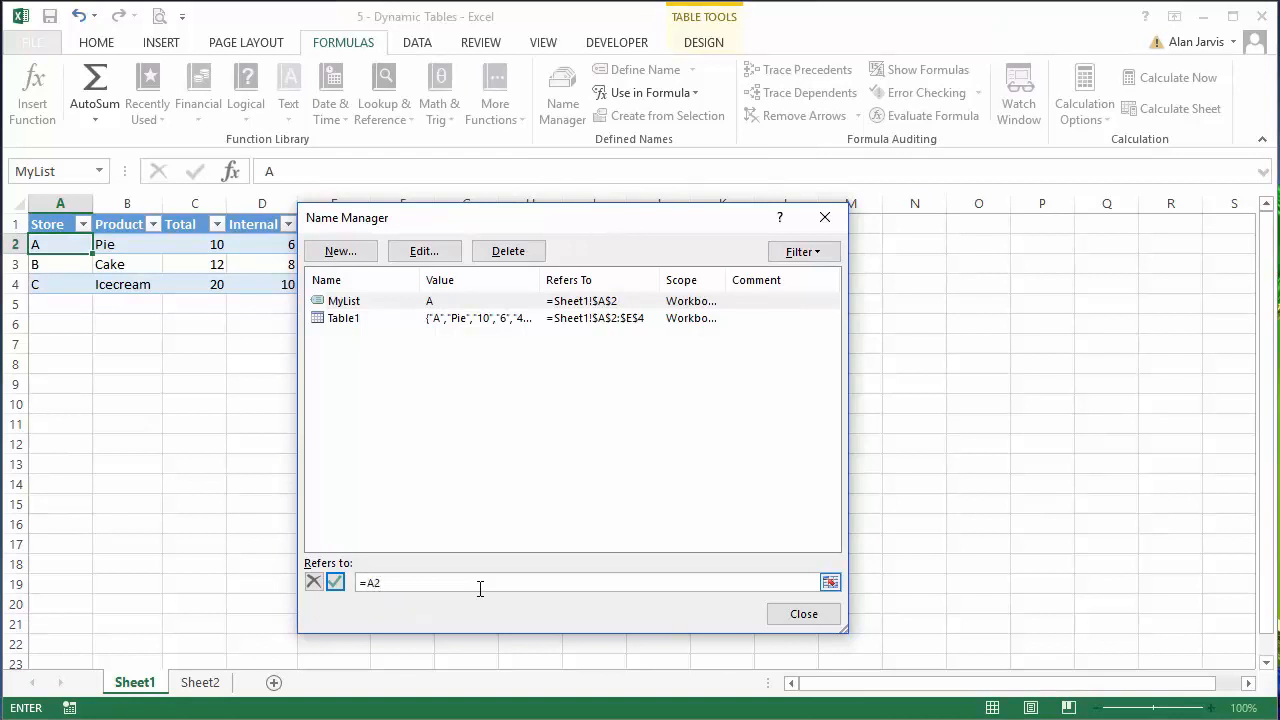
{"action": "key", "text": "F4"}
{"action": "type", "text": ":a4"}
{"action": "key", "text": "F4"}
{"action": "left_click", "coordinate": [335, 581]}
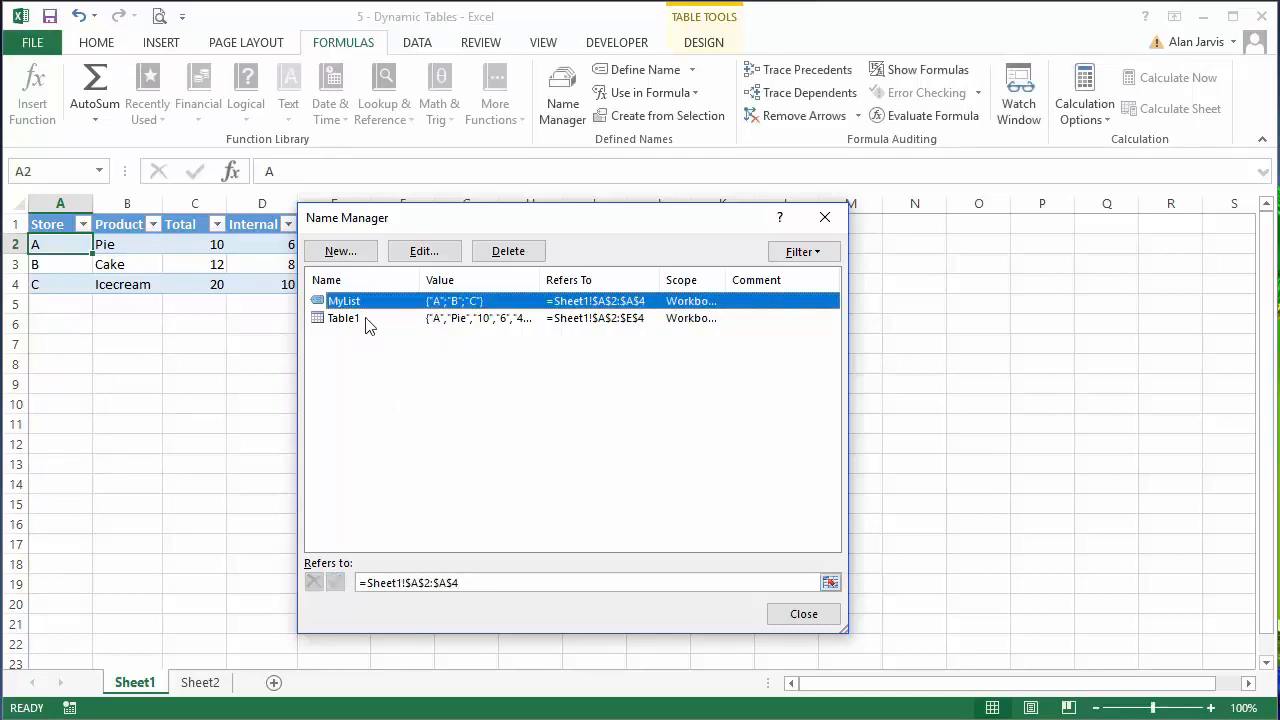
{"action": "left_click", "coordinate": [500, 582]}
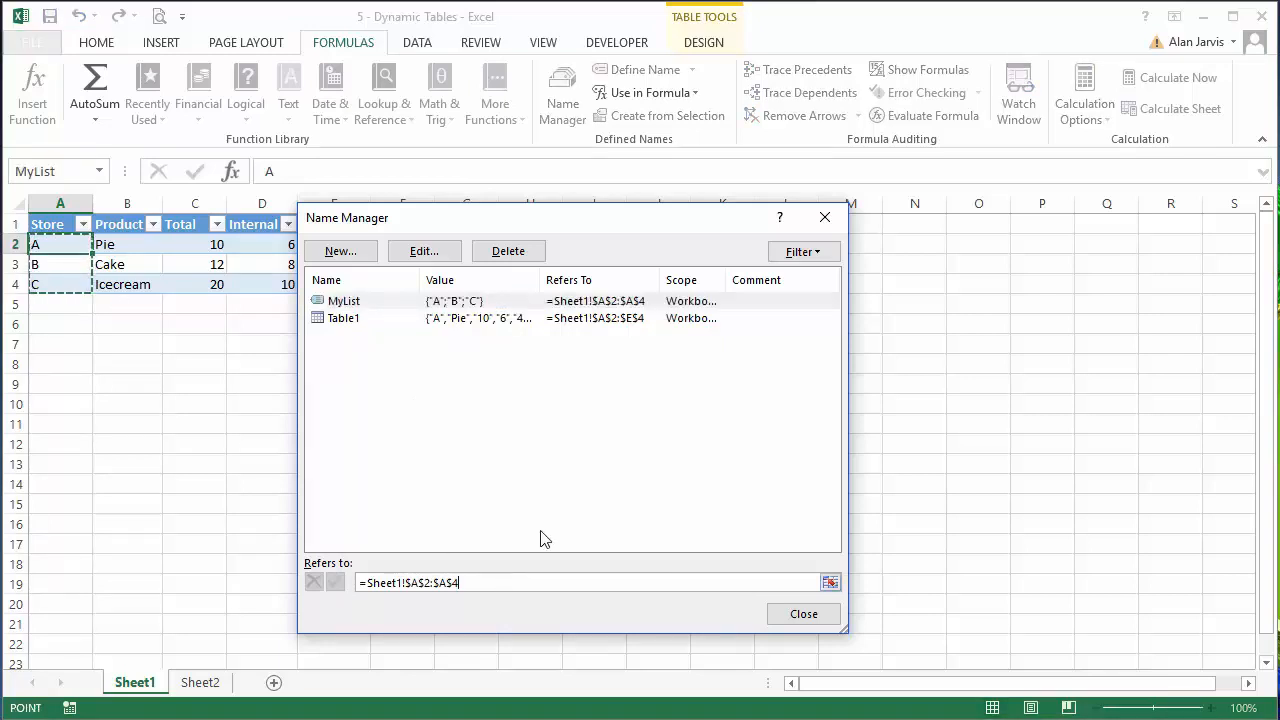
{"action": "left_click", "coordinate": [806, 615]}
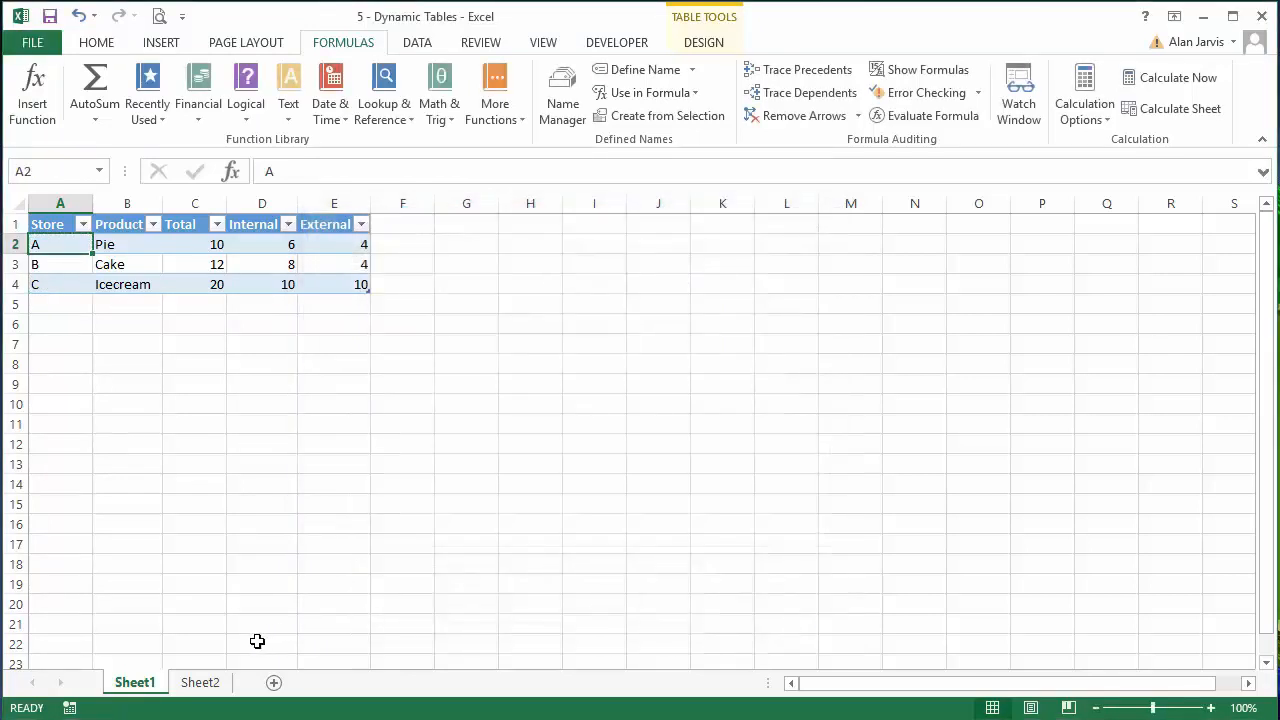
Step: Add list-type data validation to cell A1 on Sheet2 with the MyList name as source, and check its drop-down
{"action": "left_click", "coordinate": [205, 683]}
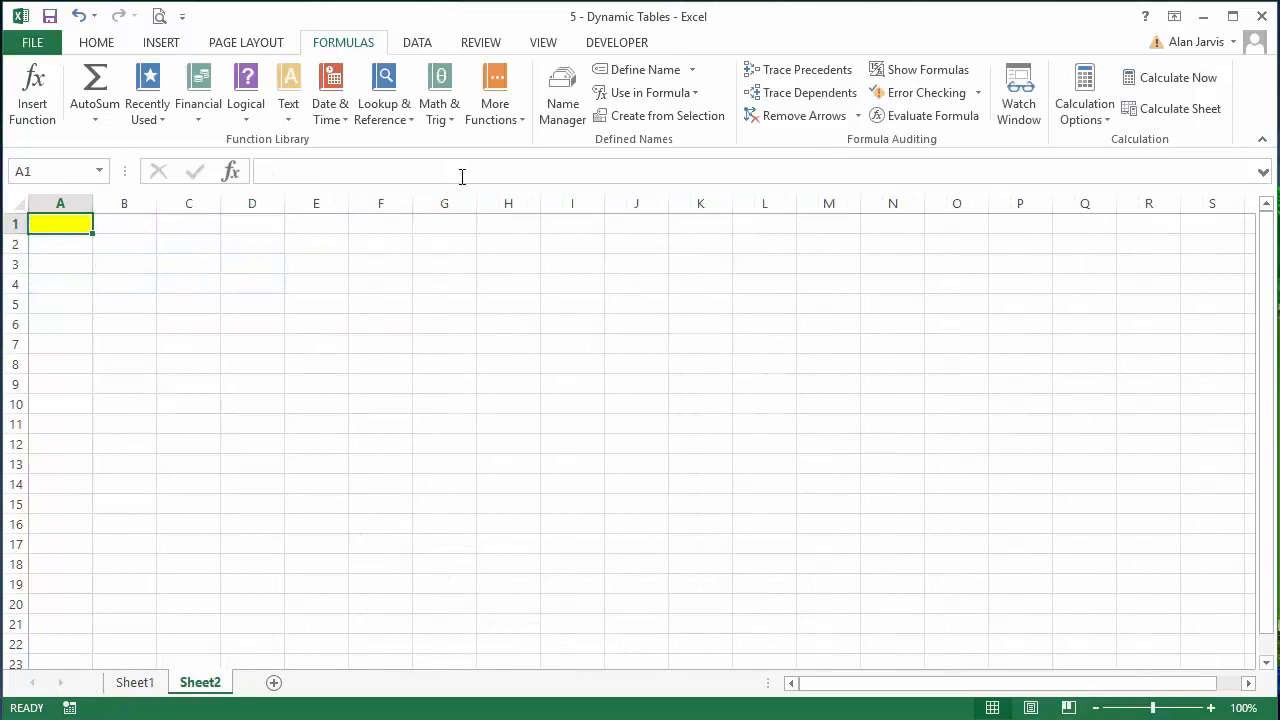
{"action": "left_click", "coordinate": [415, 42]}
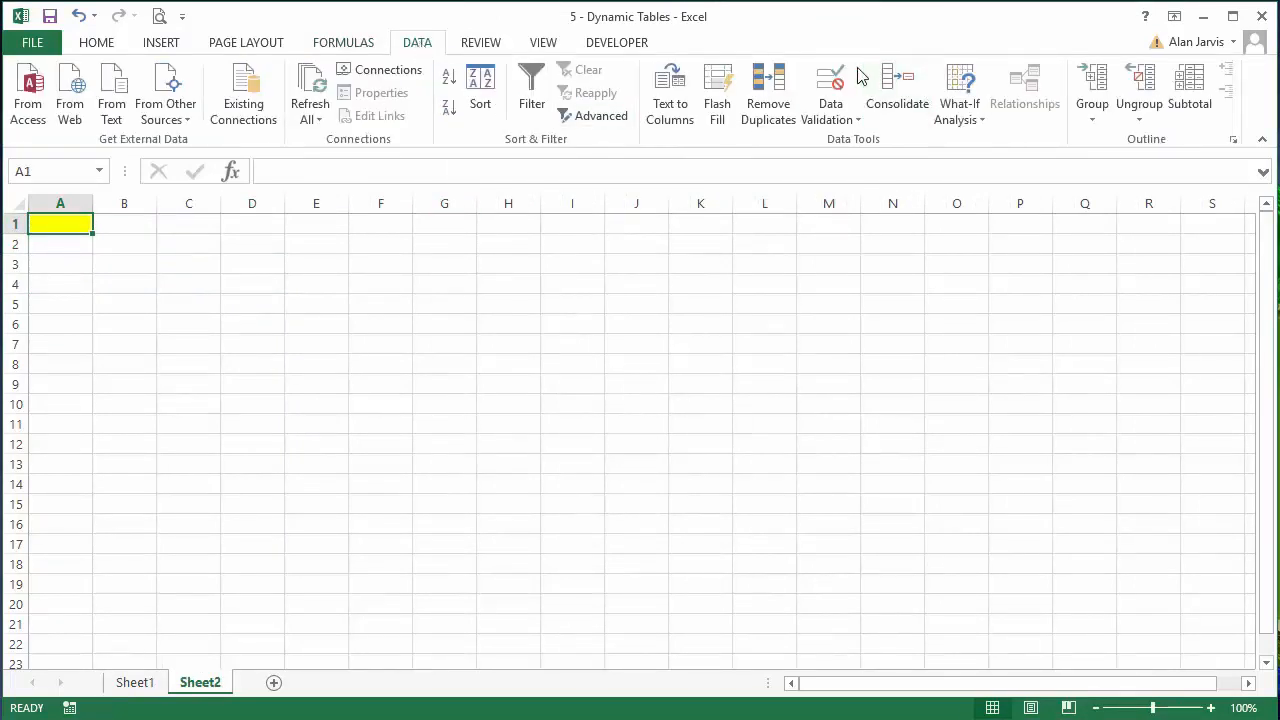
{"action": "left_click", "coordinate": [829, 80]}
{"action": "left_click", "coordinate": [503, 374]}
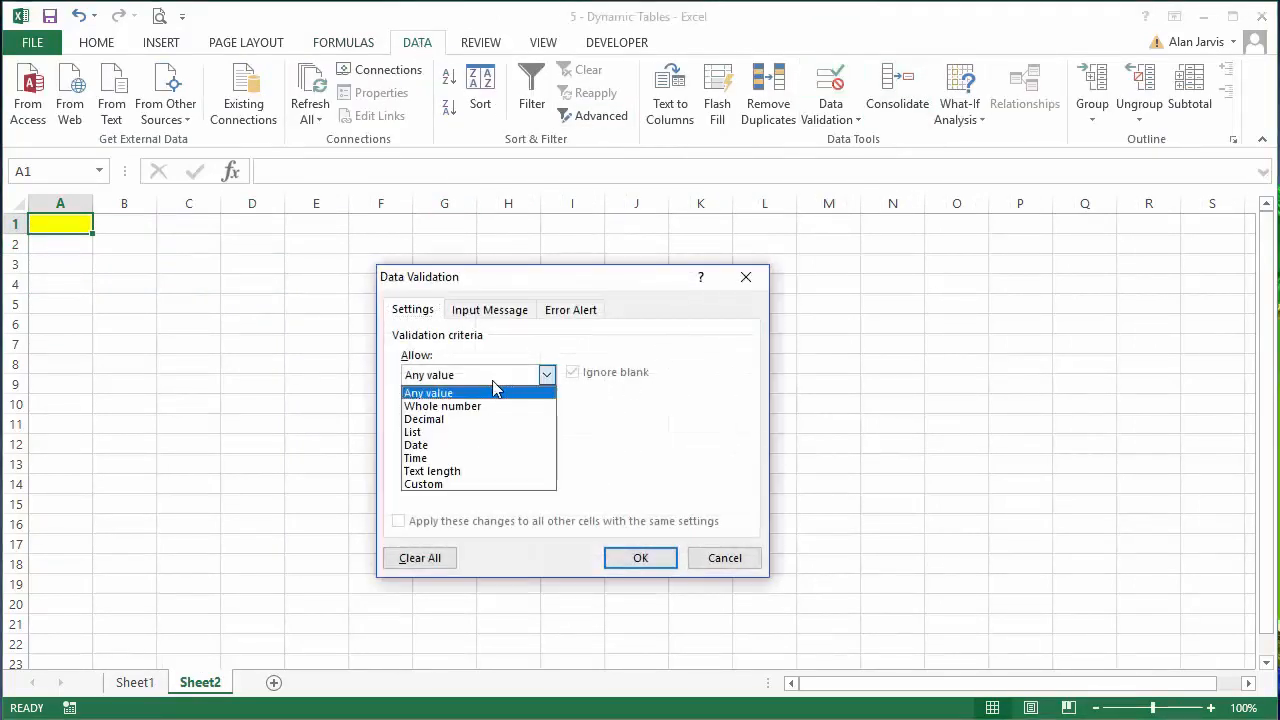
{"action": "left_click", "coordinate": [465, 433]}
{"action": "left_click", "coordinate": [434, 453]}
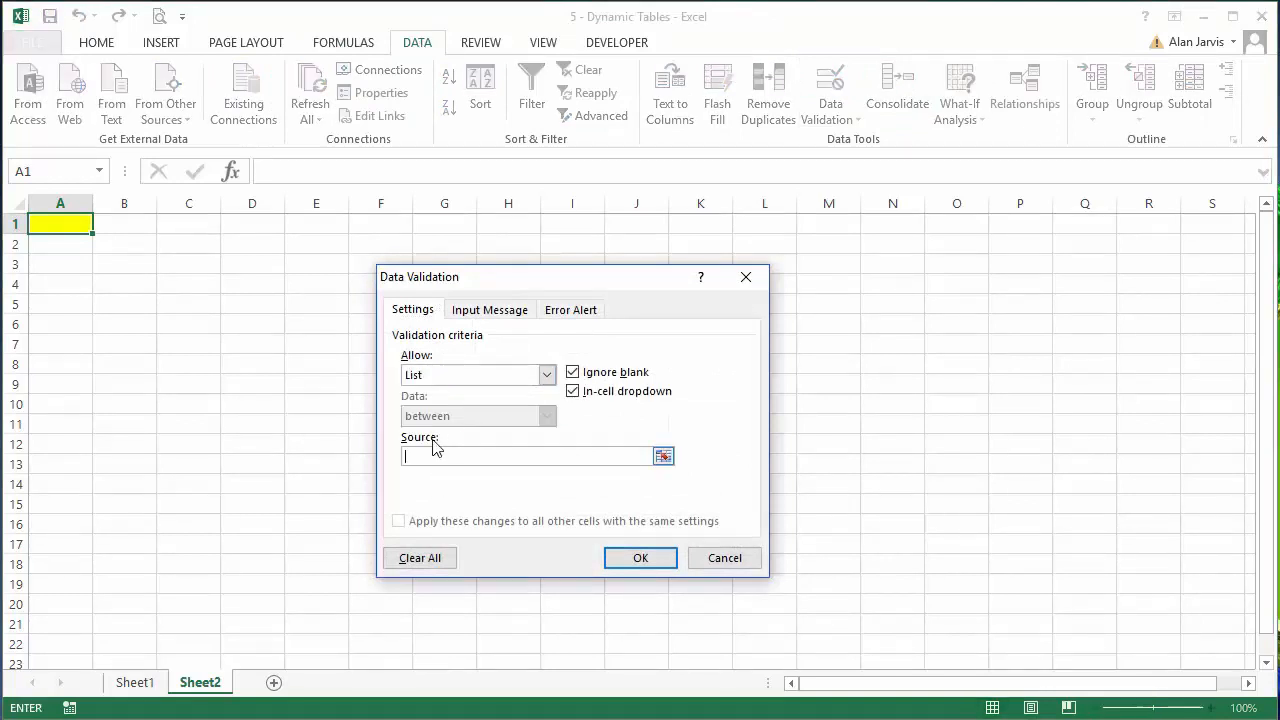
{"action": "type", "text": "mylist"}
{"action": "key", "text": "Return"}
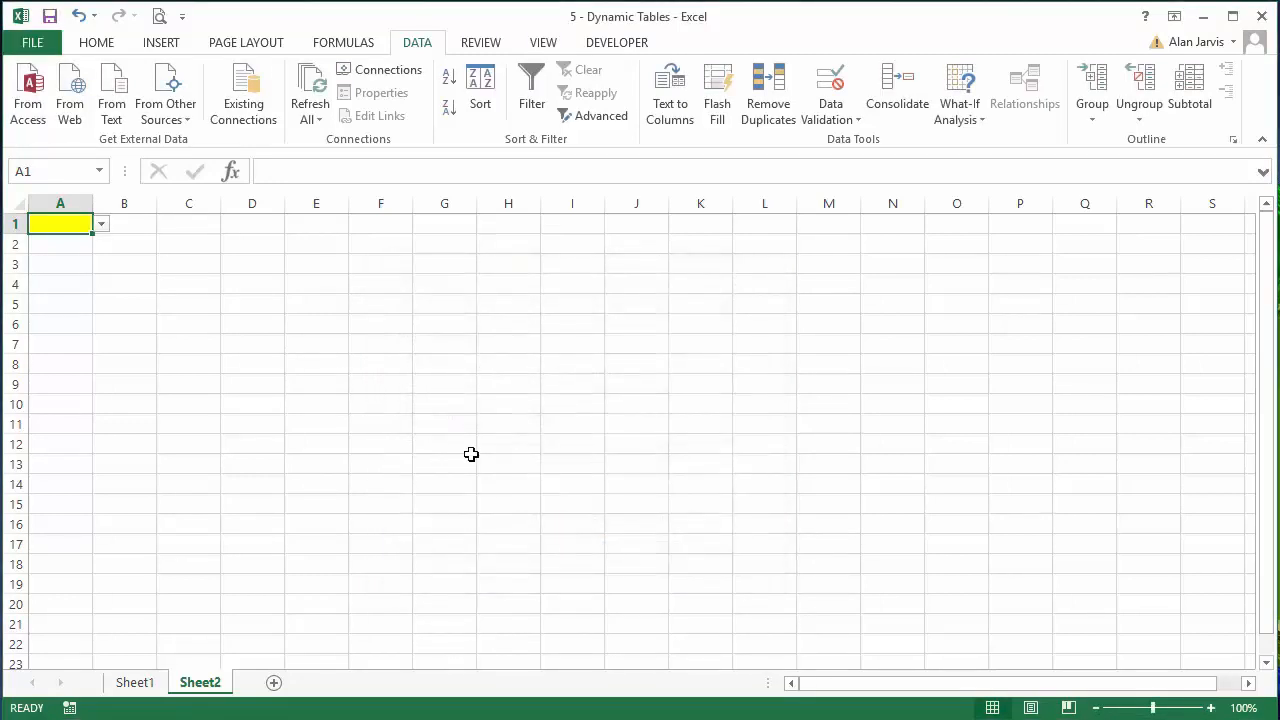
{"action": "left_click", "coordinate": [102, 225]}
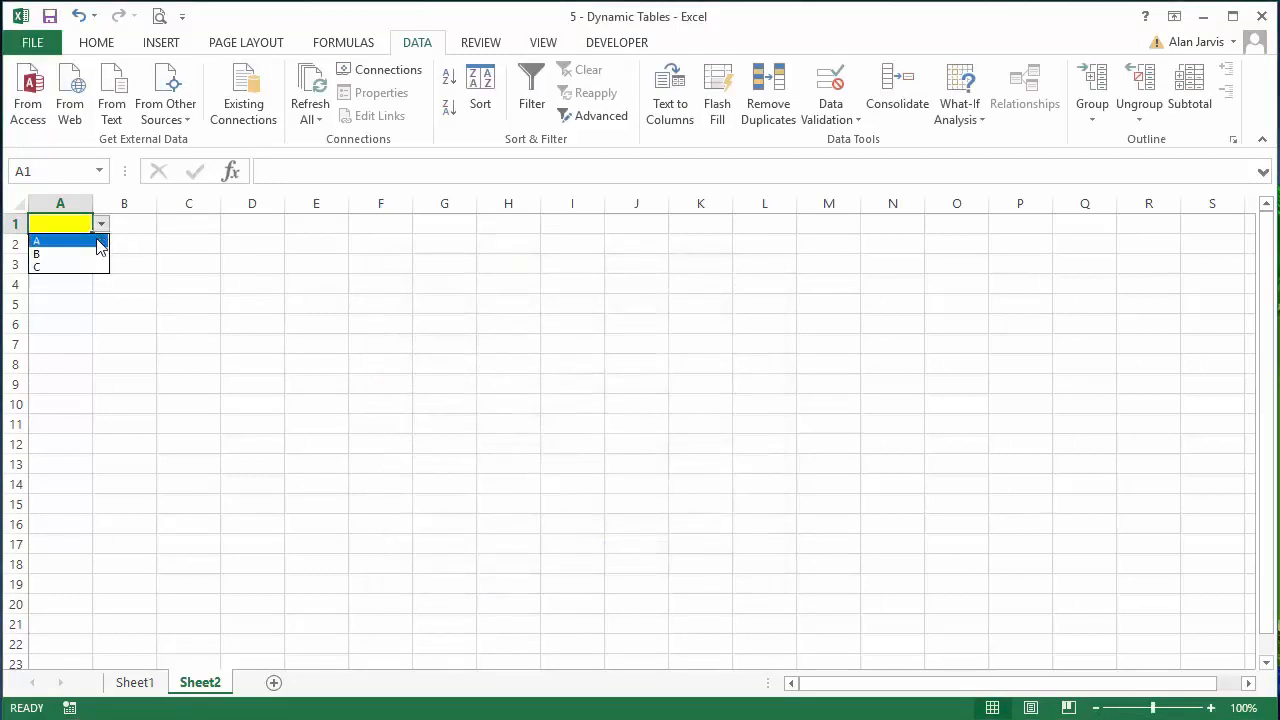
{"action": "left_click", "coordinate": [207, 314]}
Step: Add a new store D in cell A5, directly beneath the table on Sheet1
{"action": "left_click", "coordinate": [134, 682]}
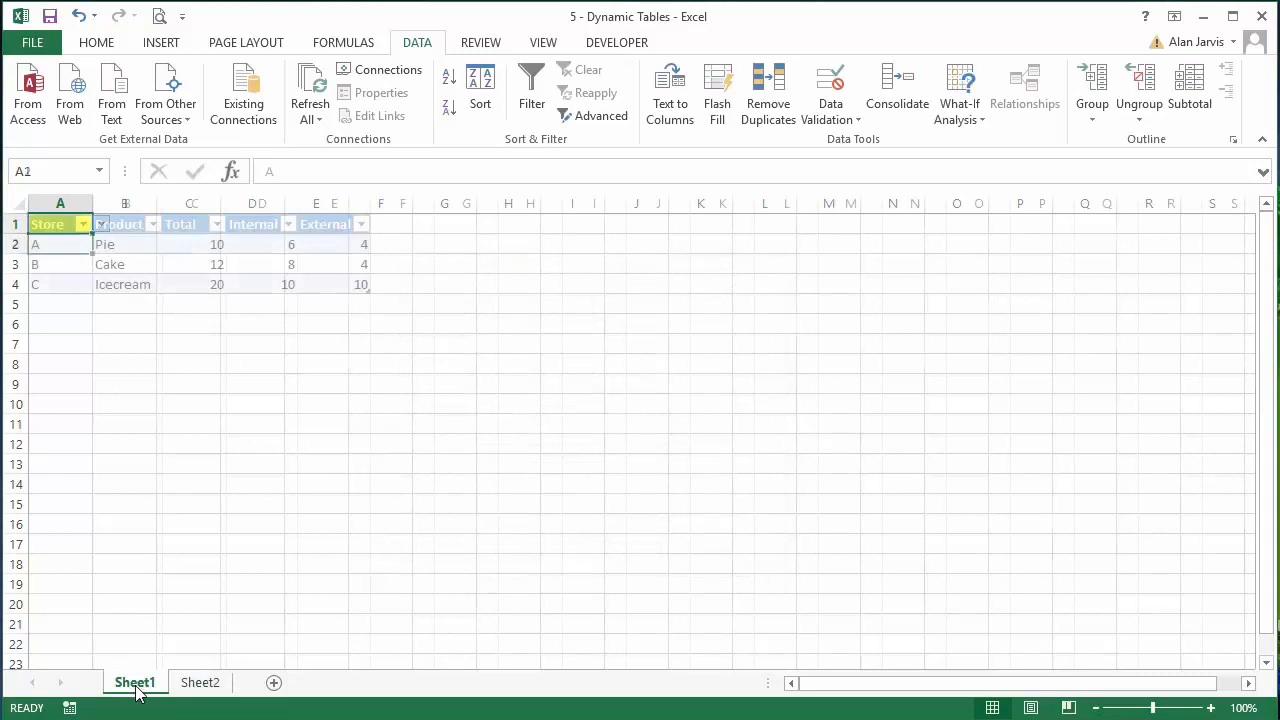
{"action": "left_click", "coordinate": [63, 305]}
{"action": "type", "text": "D"}
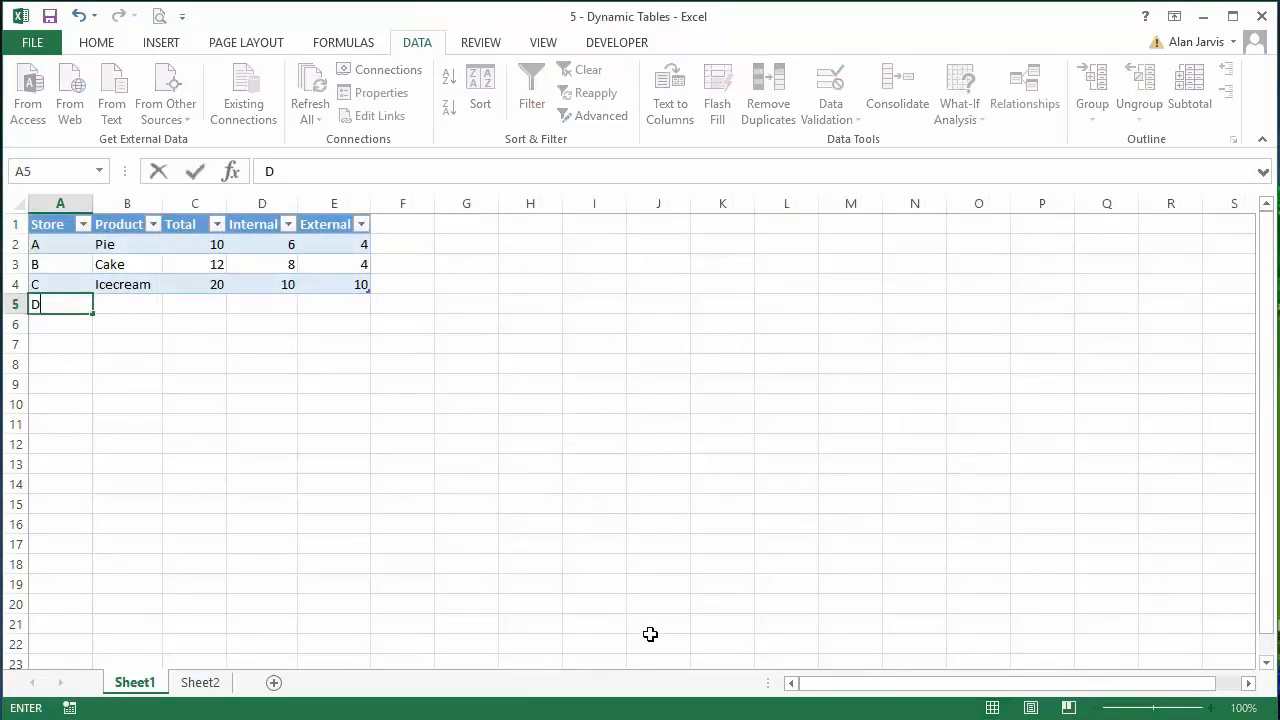
{"action": "key", "text": "Return"}
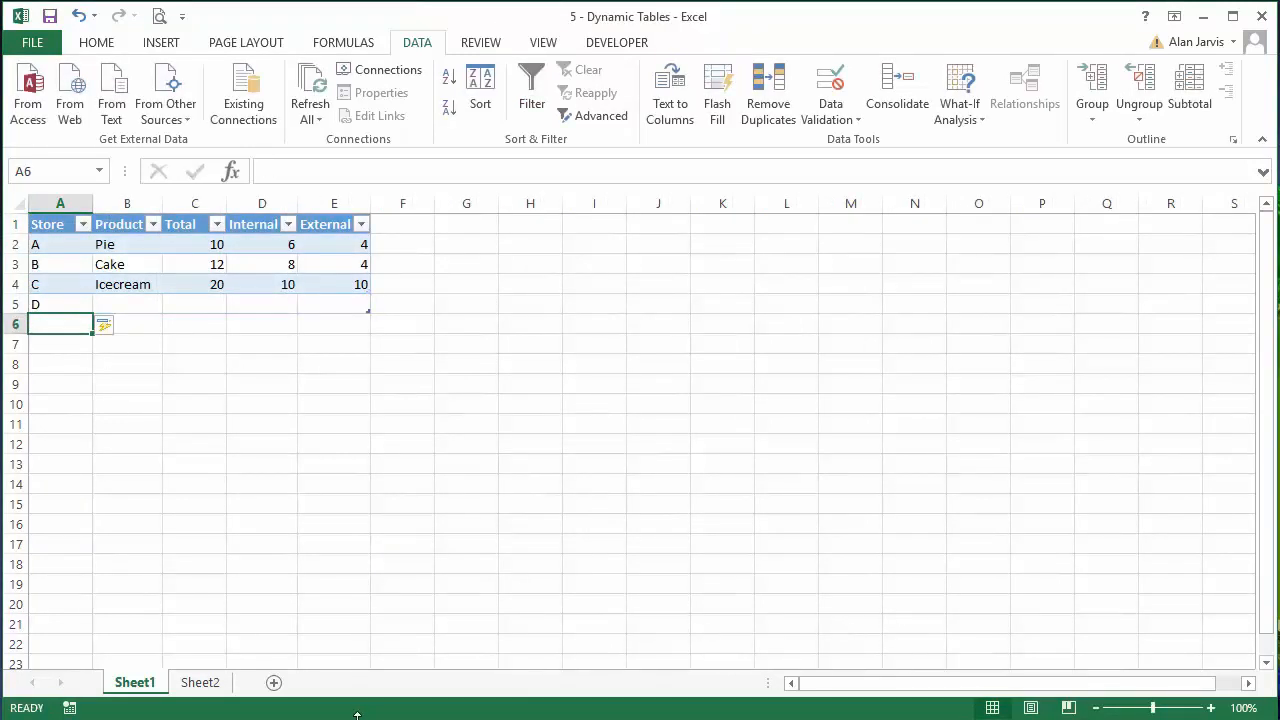
Step: Check the store drop-down in cell A1 on Sheet2 for the newly added store D
{"action": "left_click", "coordinate": [208, 683]}
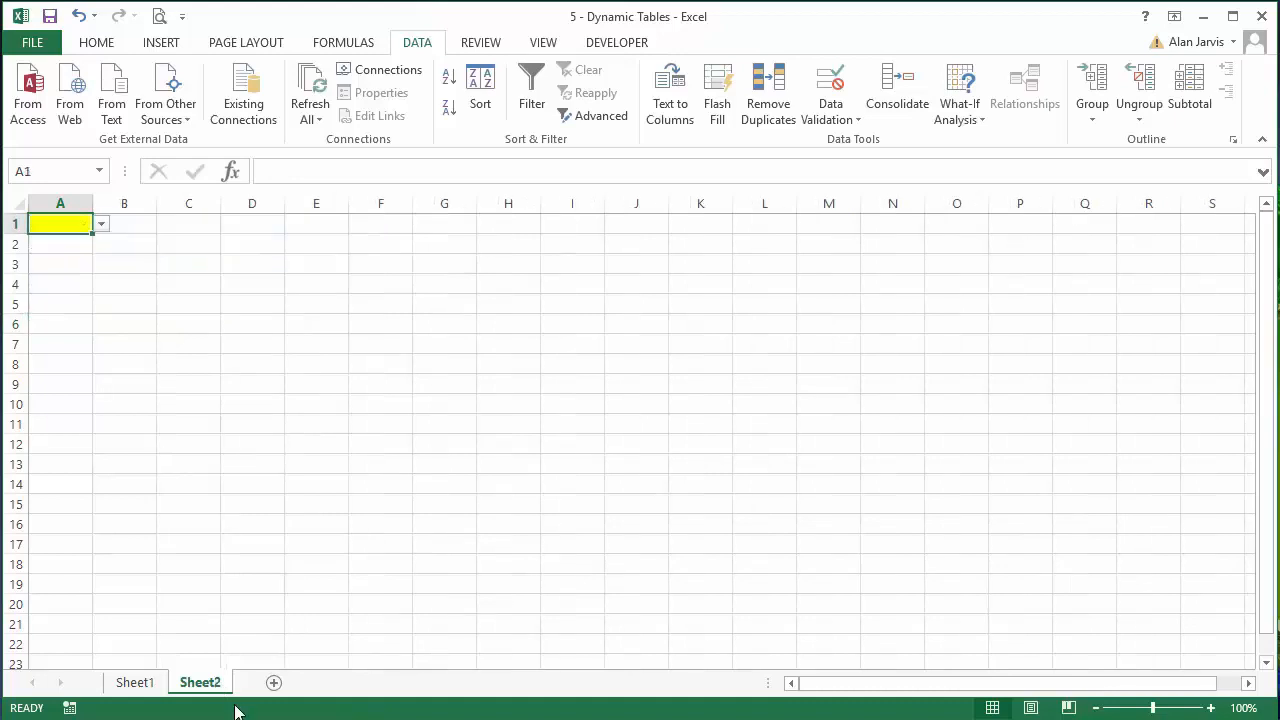
{"action": "left_click", "coordinate": [102, 224]}
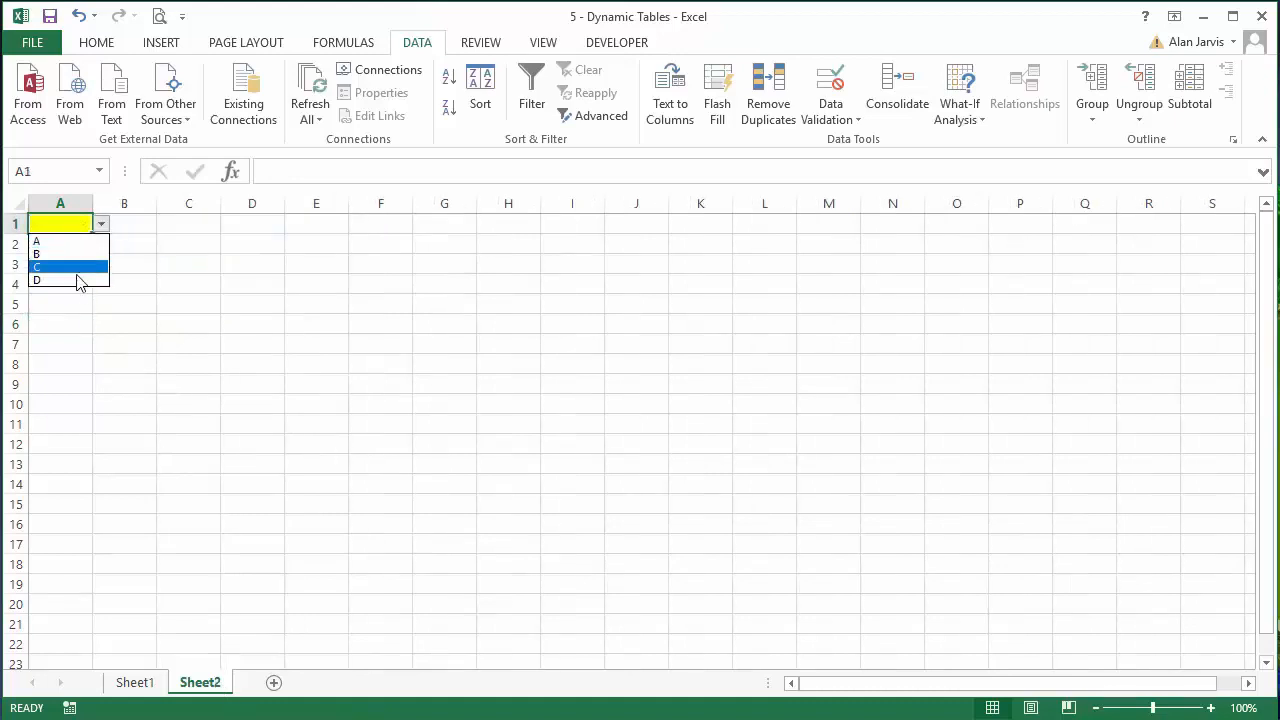
{"action": "key", "text": "Escape"}
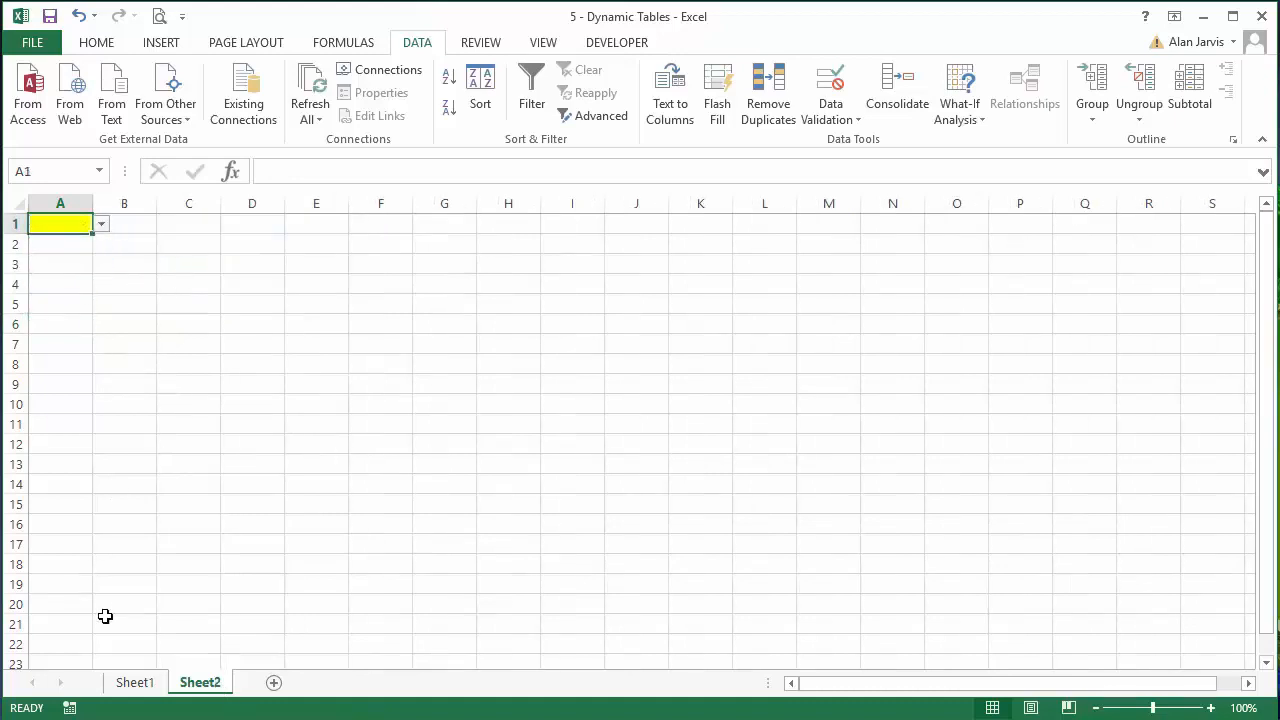
Step: Delete row 5, which holds store D, from Sheet1
{"action": "left_click", "coordinate": [133, 682]}
{"action": "left_click", "coordinate": [12, 304]}
{"action": "right_click", "coordinate": [12, 304]}
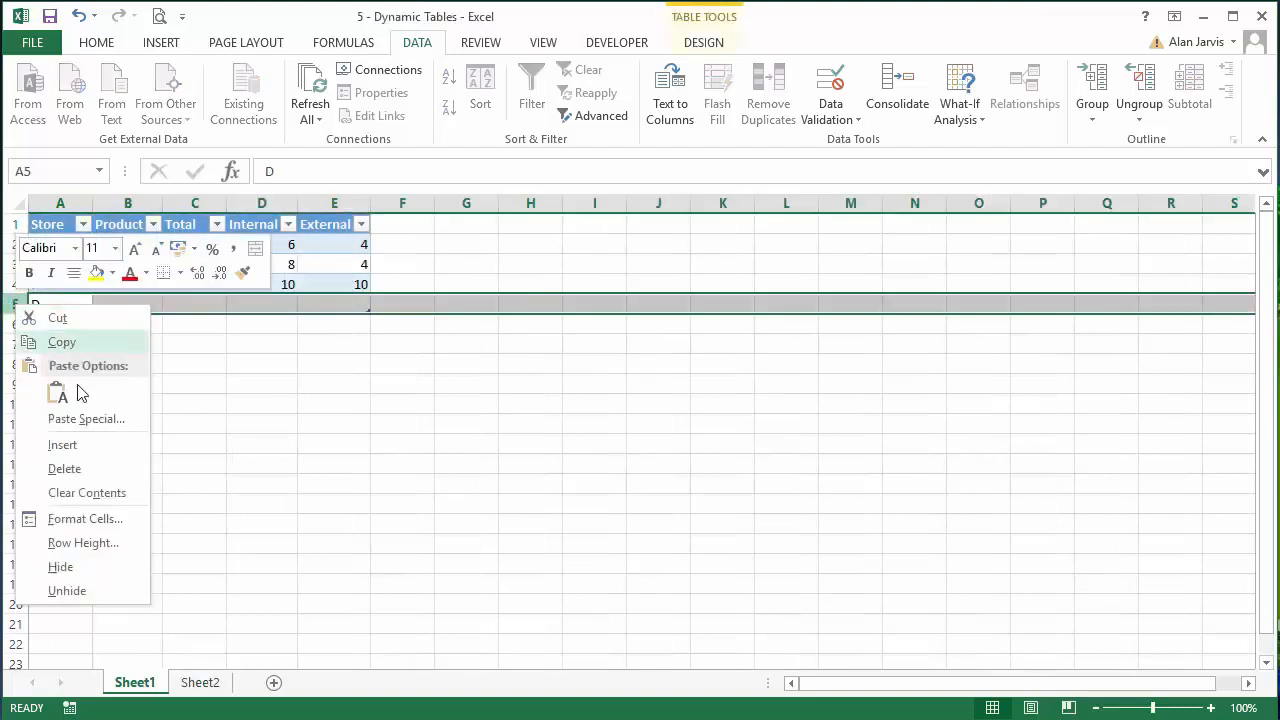
{"action": "left_click", "coordinate": [106, 468]}
{"action": "left_click", "coordinate": [372, 384]}
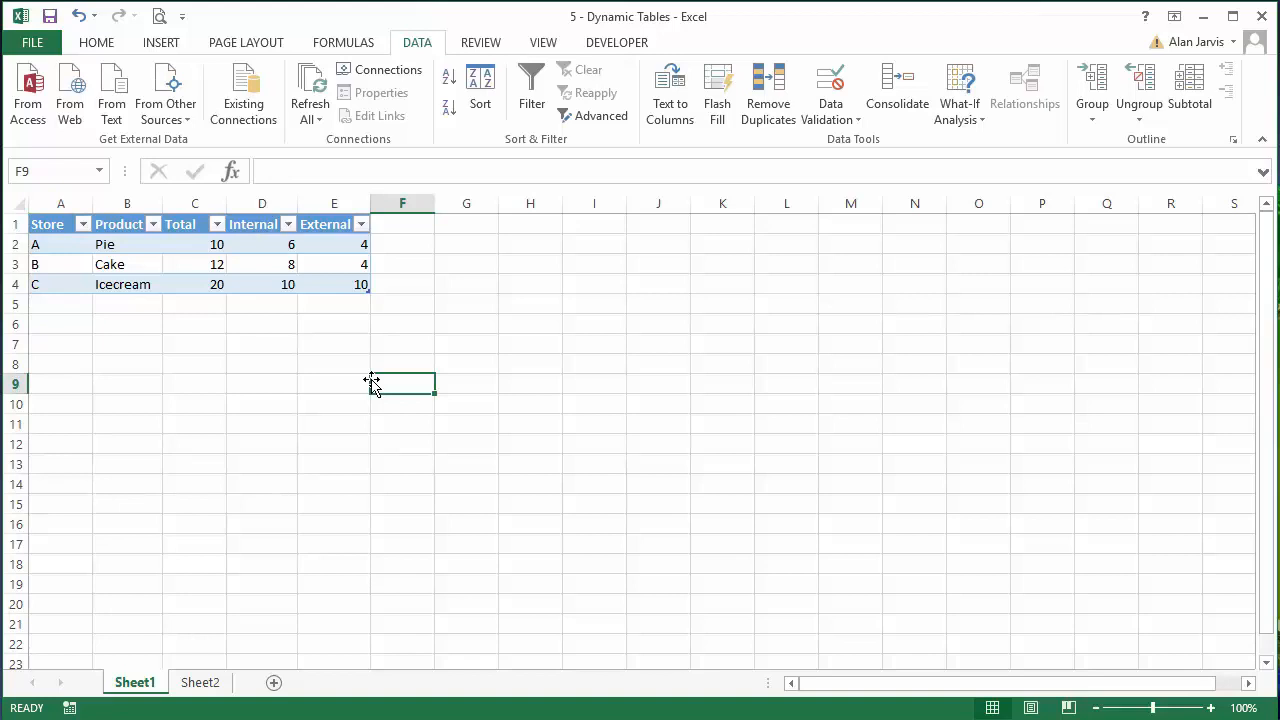
Step: Choose store A from the drop-down in cell A1 on Sheet2
{"action": "left_click", "coordinate": [203, 682]}
{"action": "left_click", "coordinate": [103, 223]}
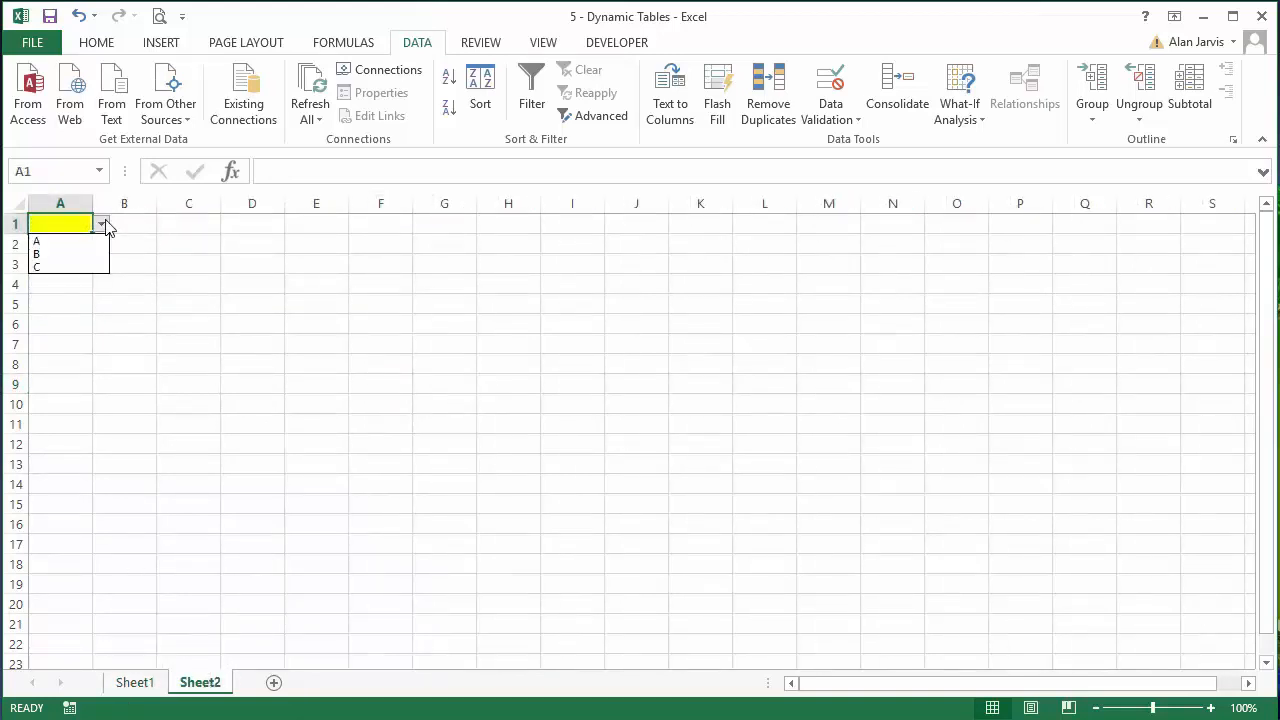
{"action": "left_click", "coordinate": [78, 240]}
Step: Enter =VLOOKUP(A1,Table1[#All],2,FALSE) in cell B1 on Sheet2 to look up the product of the chosen store
{"action": "left_click", "coordinate": [138, 222]}
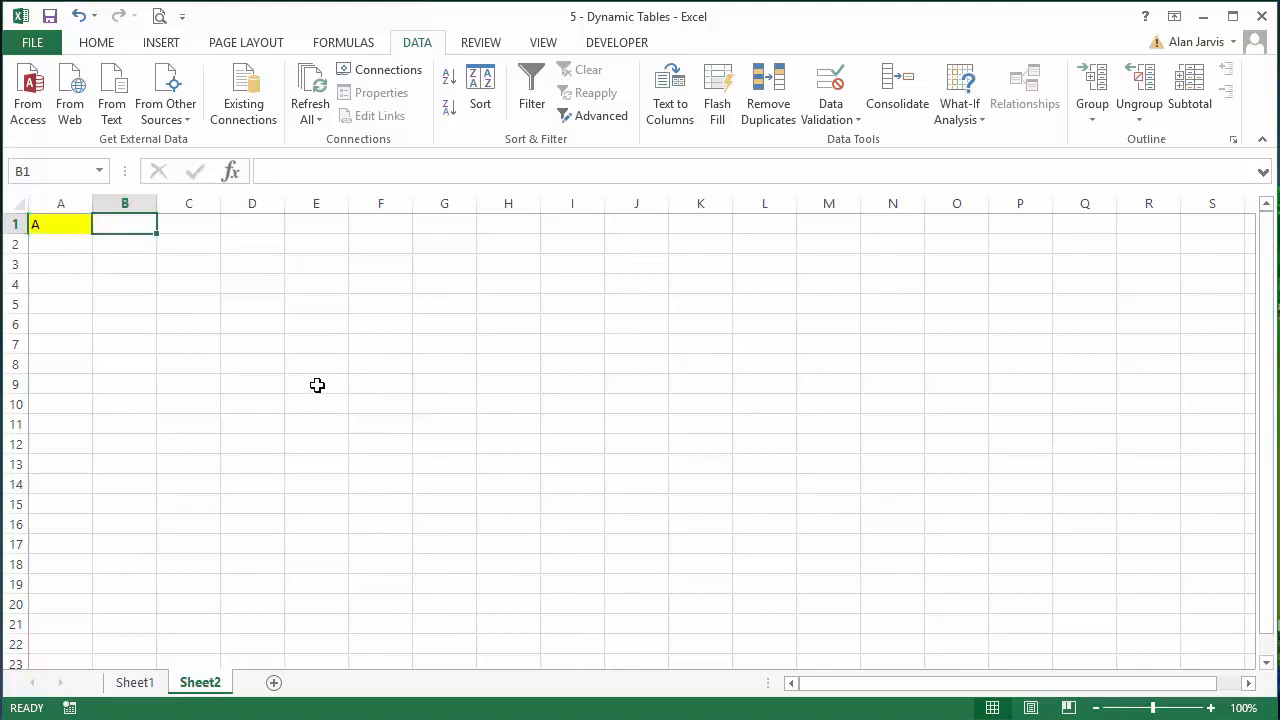
{"action": "type", "text": "=vloo"}
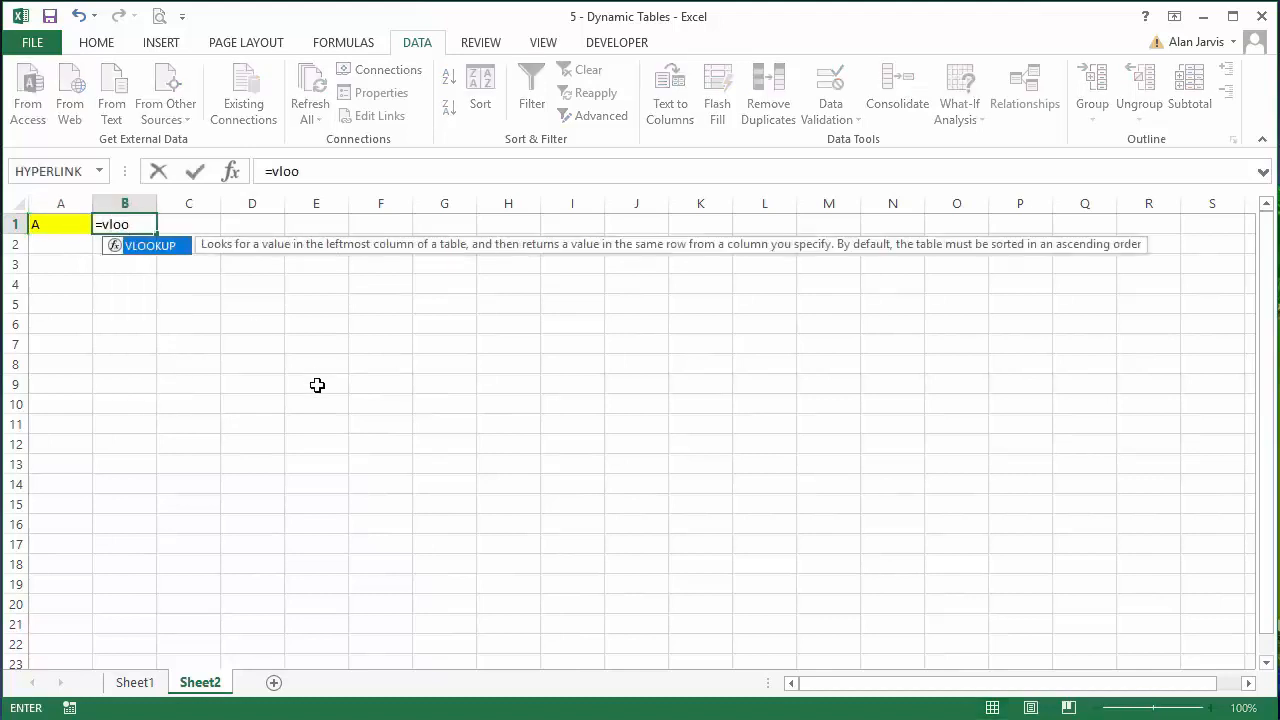
{"action": "type", "text": "kup("}
{"action": "left_click", "coordinate": [40, 224]}
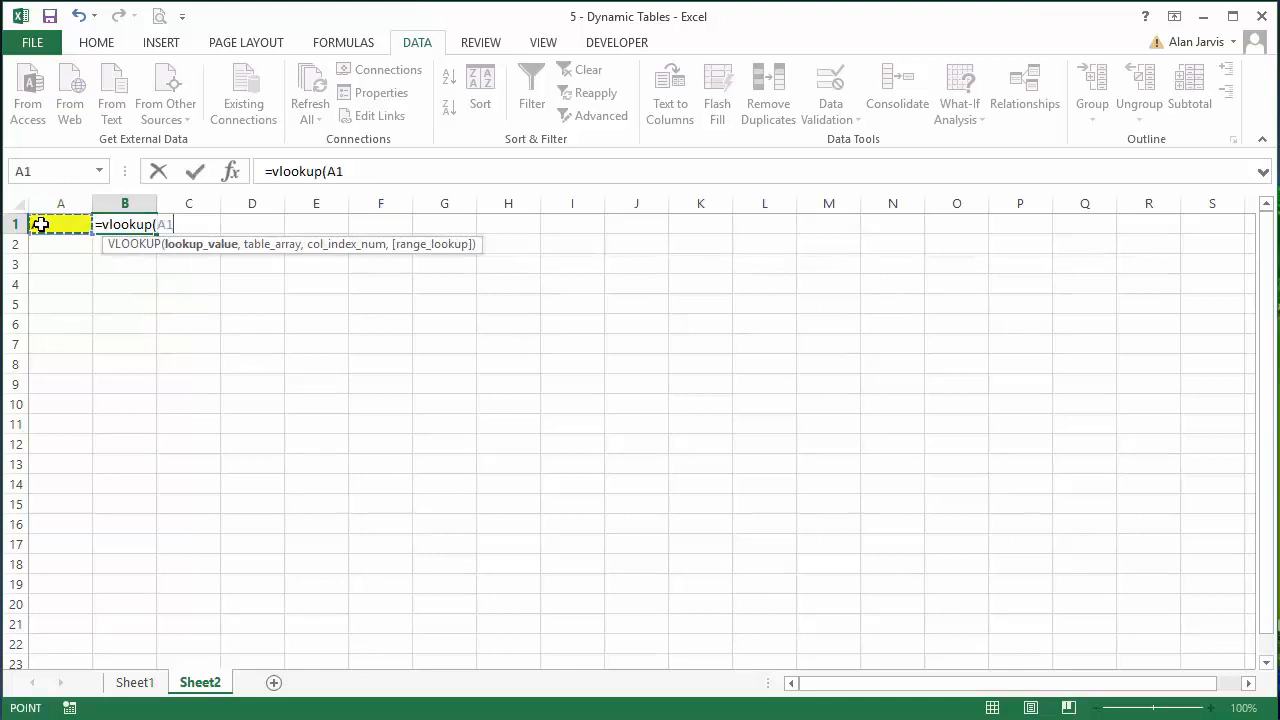
{"action": "type", "text": ","}
{"action": "left_click", "coordinate": [135, 682]}
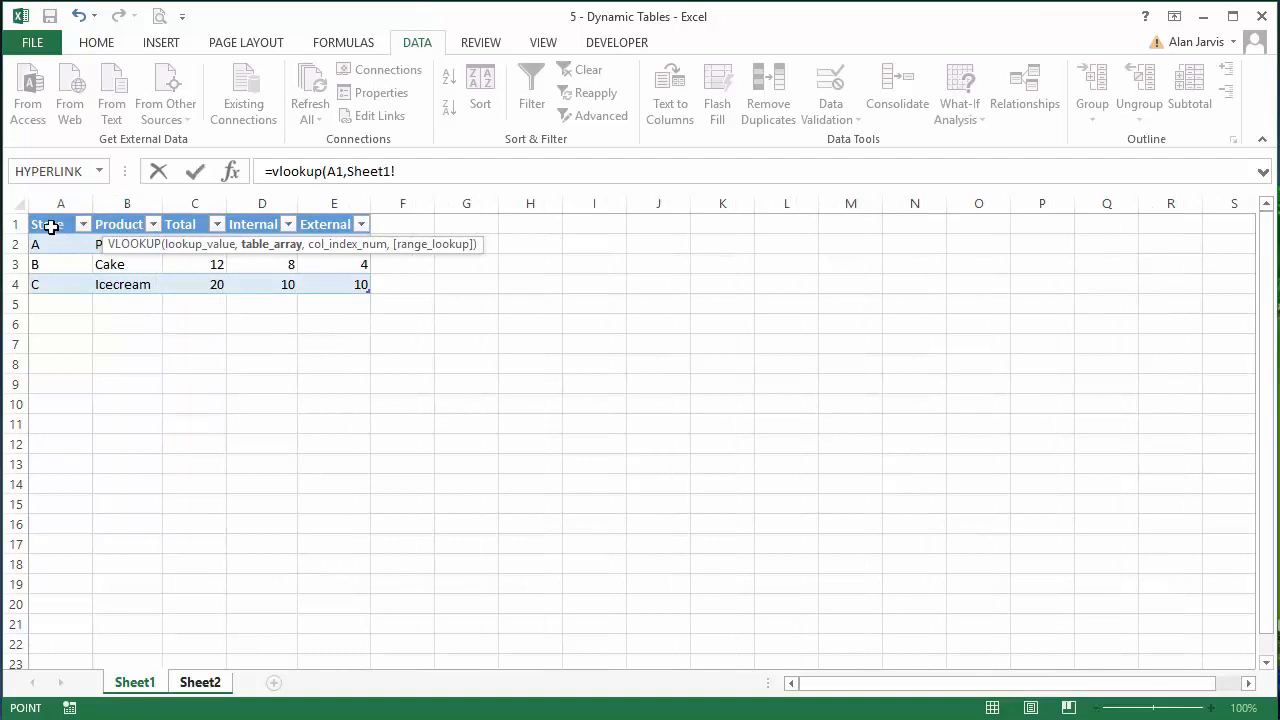
{"action": "left_click_drag", "start_coordinate": [48, 224], "coordinate": [304, 285]}
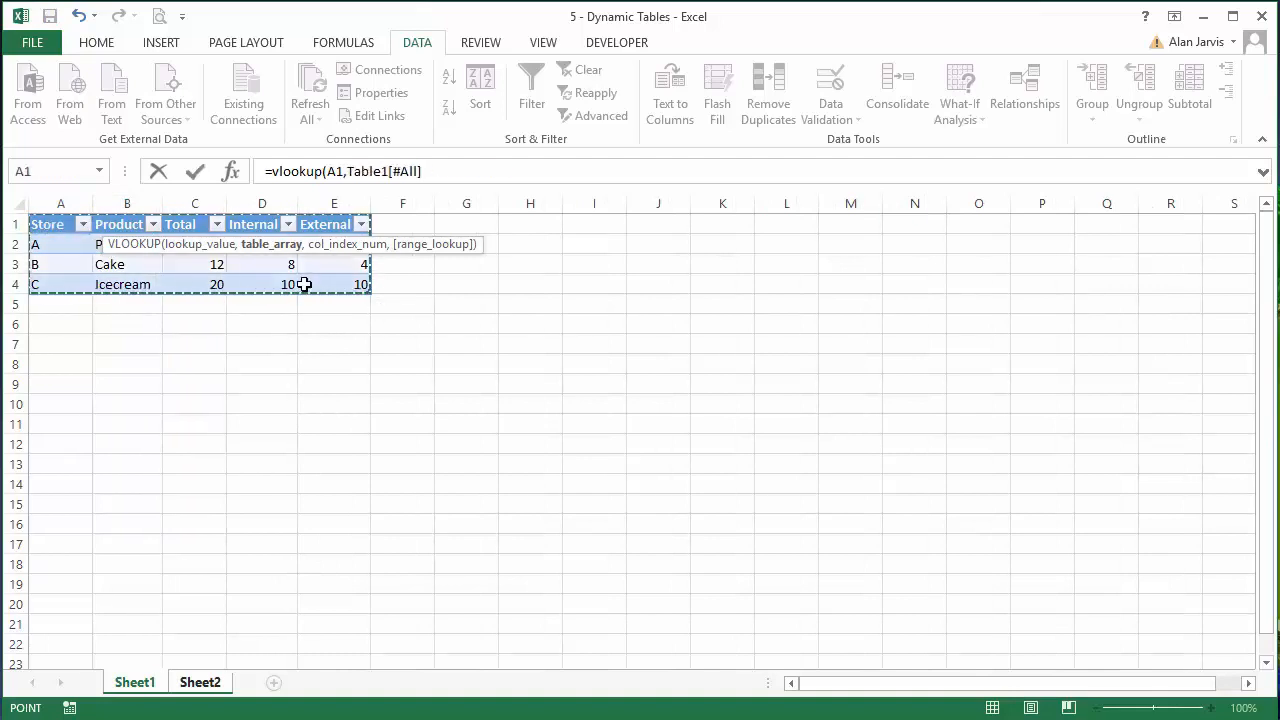
{"action": "type", "text": ",2,"}
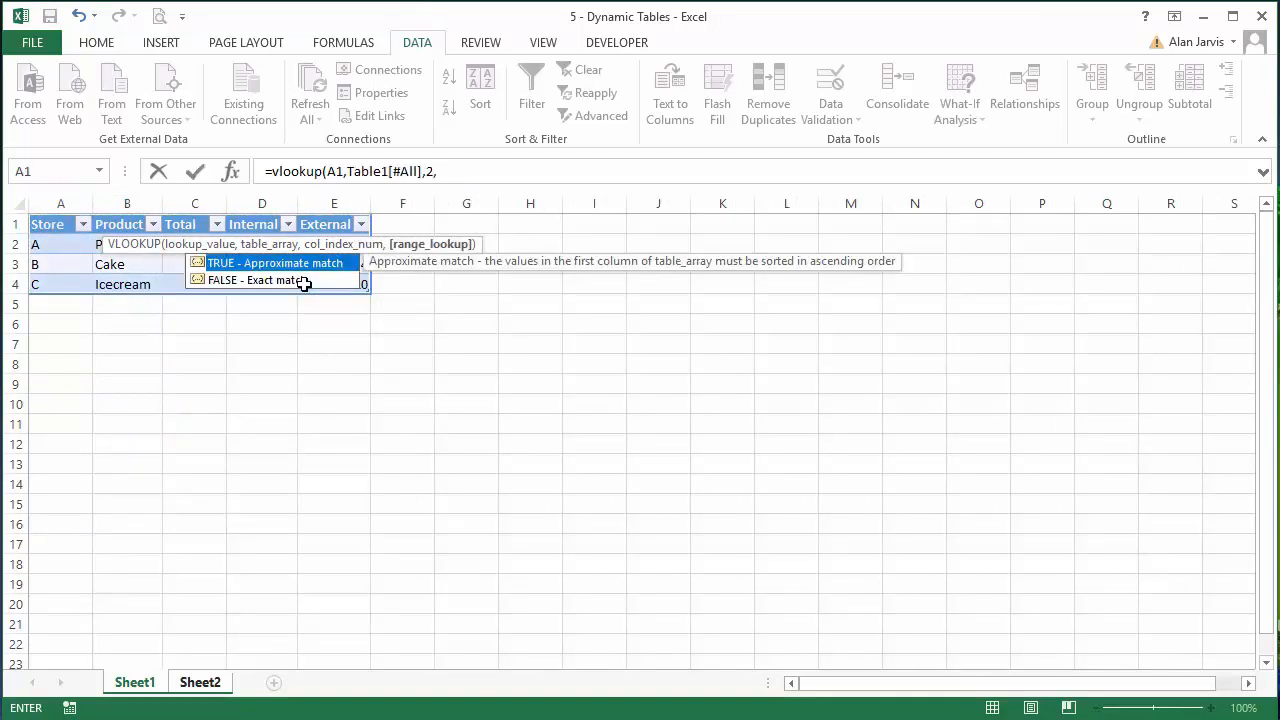
{"action": "type", "text": "false)"}
{"action": "key", "text": "Return"}
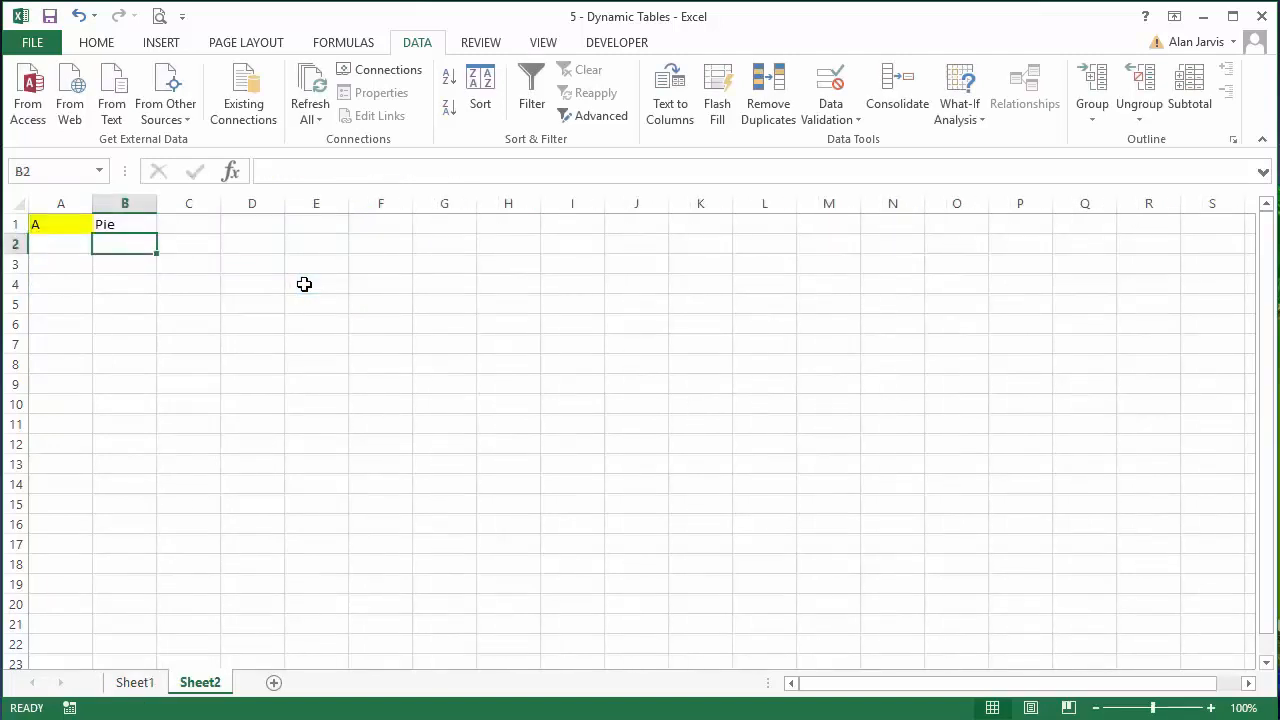
{"action": "key", "text": "Up"}
Step: Test the lookup in B1 by switching the store in A1 to B and back to A
{"action": "left_click", "coordinate": [58, 222]}
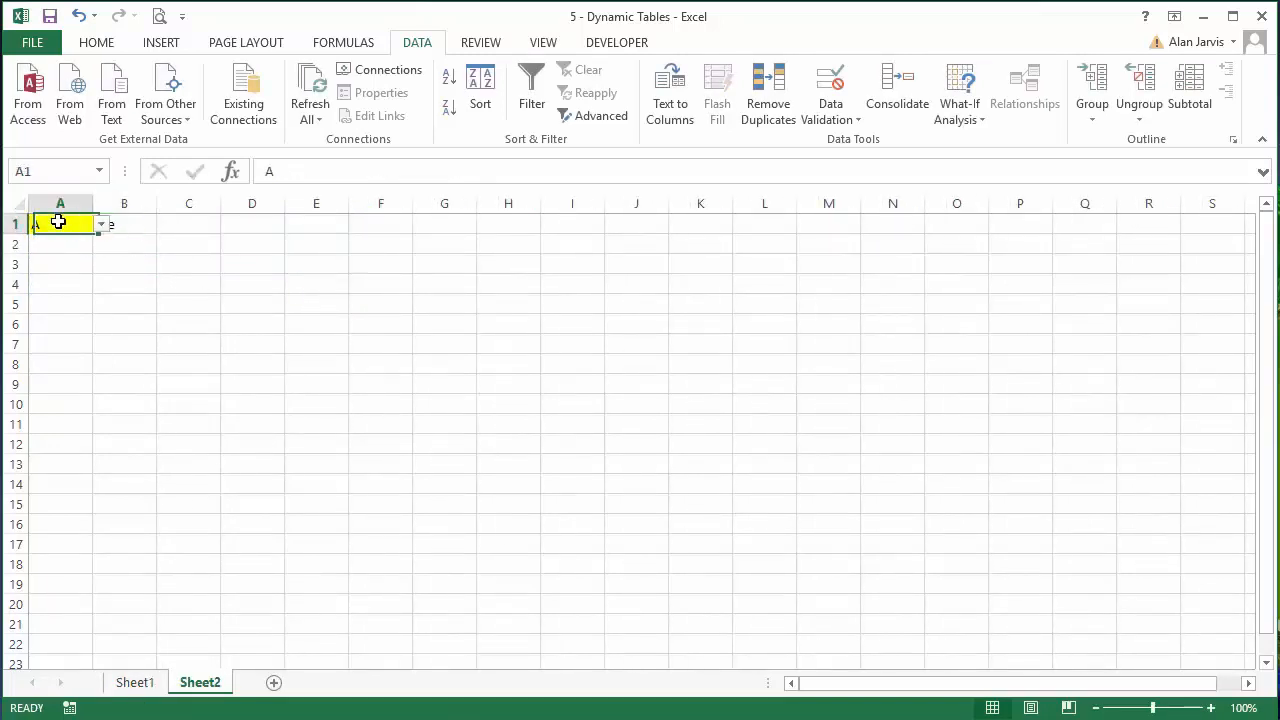
{"action": "left_click", "coordinate": [101, 223]}
{"action": "left_click", "coordinate": [90, 249]}
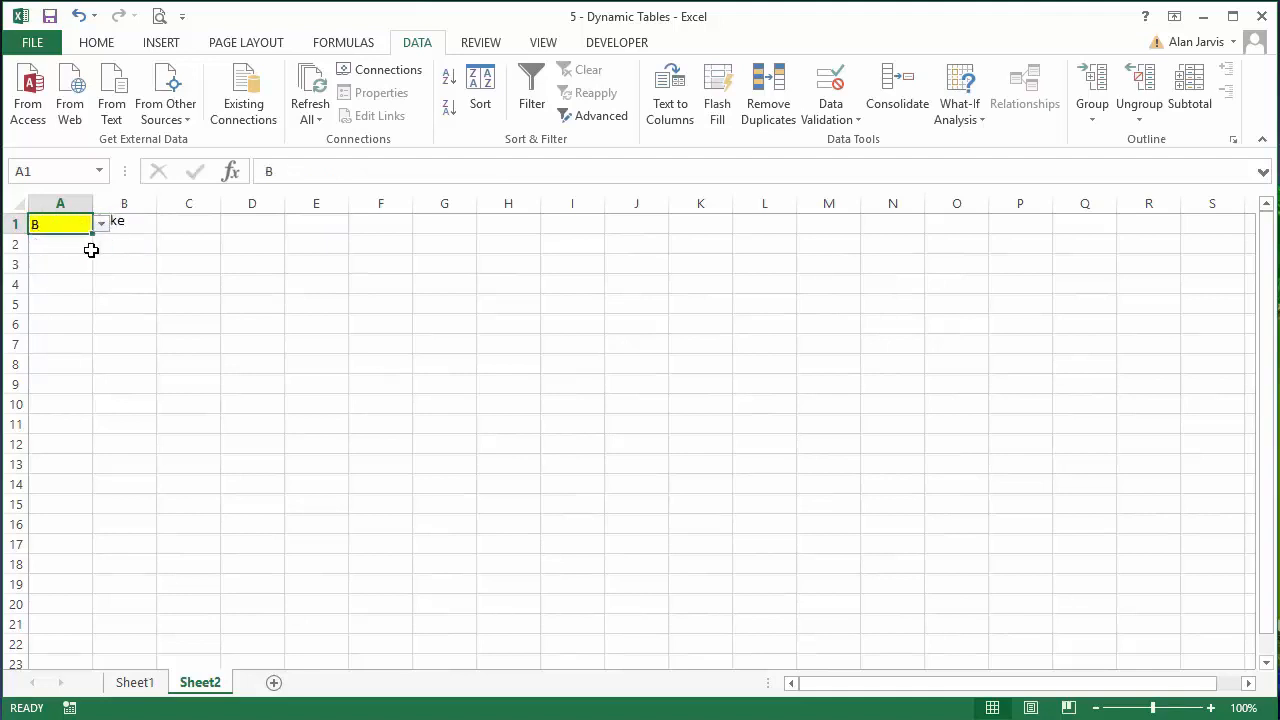
{"action": "left_click", "coordinate": [170, 270]}
{"action": "left_click", "coordinate": [84, 221]}
{"action": "left_click", "coordinate": [101, 224]}
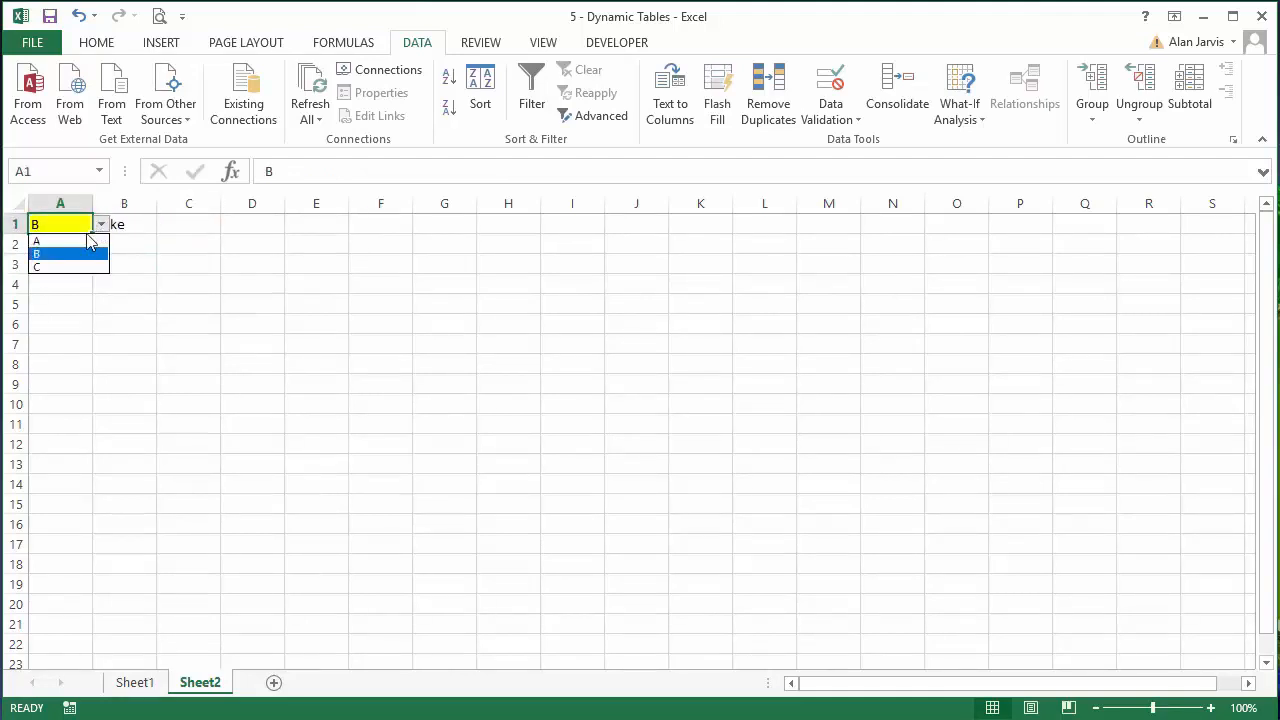
{"action": "left_click", "coordinate": [88, 241]}
{"action": "left_click", "coordinate": [98, 297]}
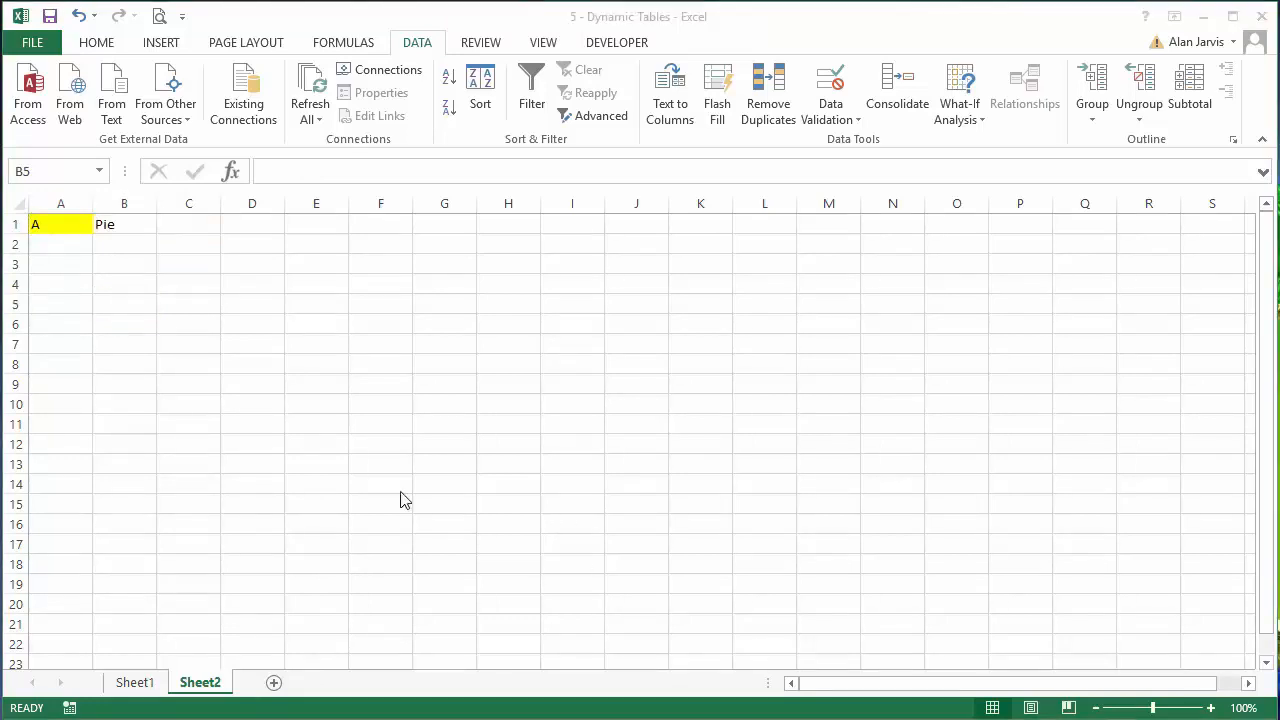
Step: Insert the recommended clustered column chart on Sheet1 from store A's row, cells A2:E2
{"action": "left_click", "coordinate": [135, 683]}
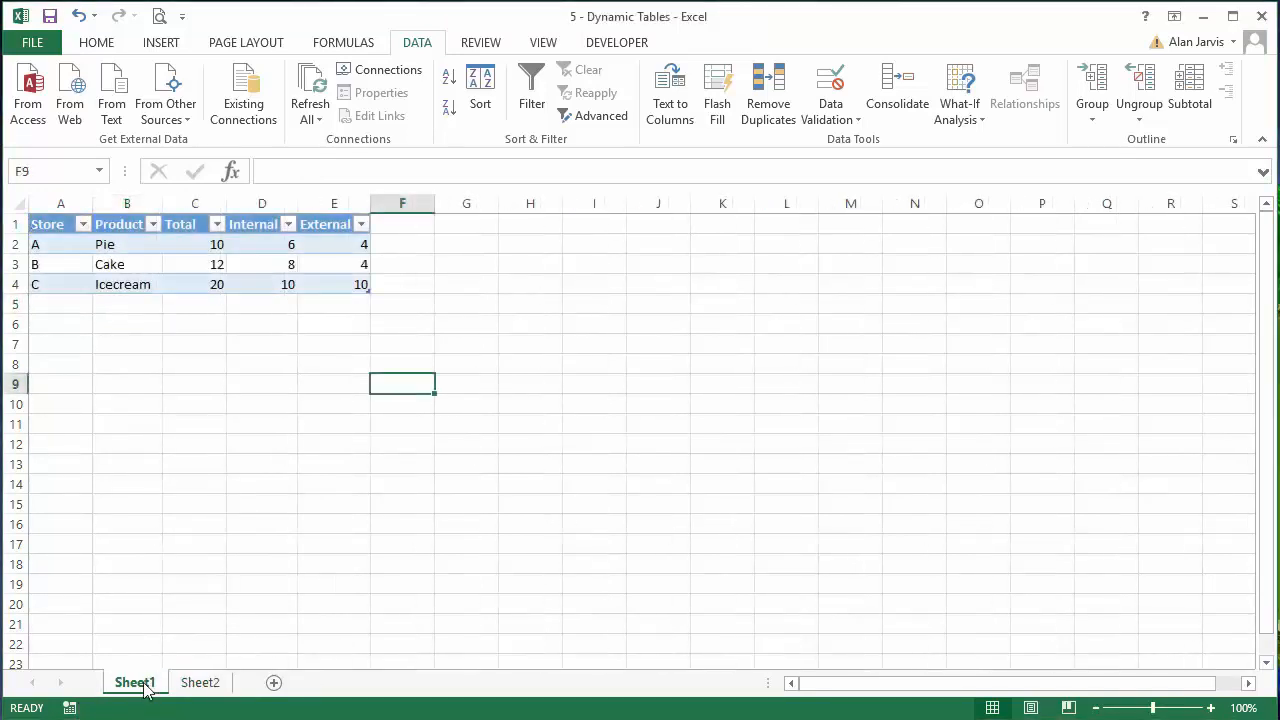
{"action": "left_click", "coordinate": [200, 683]}
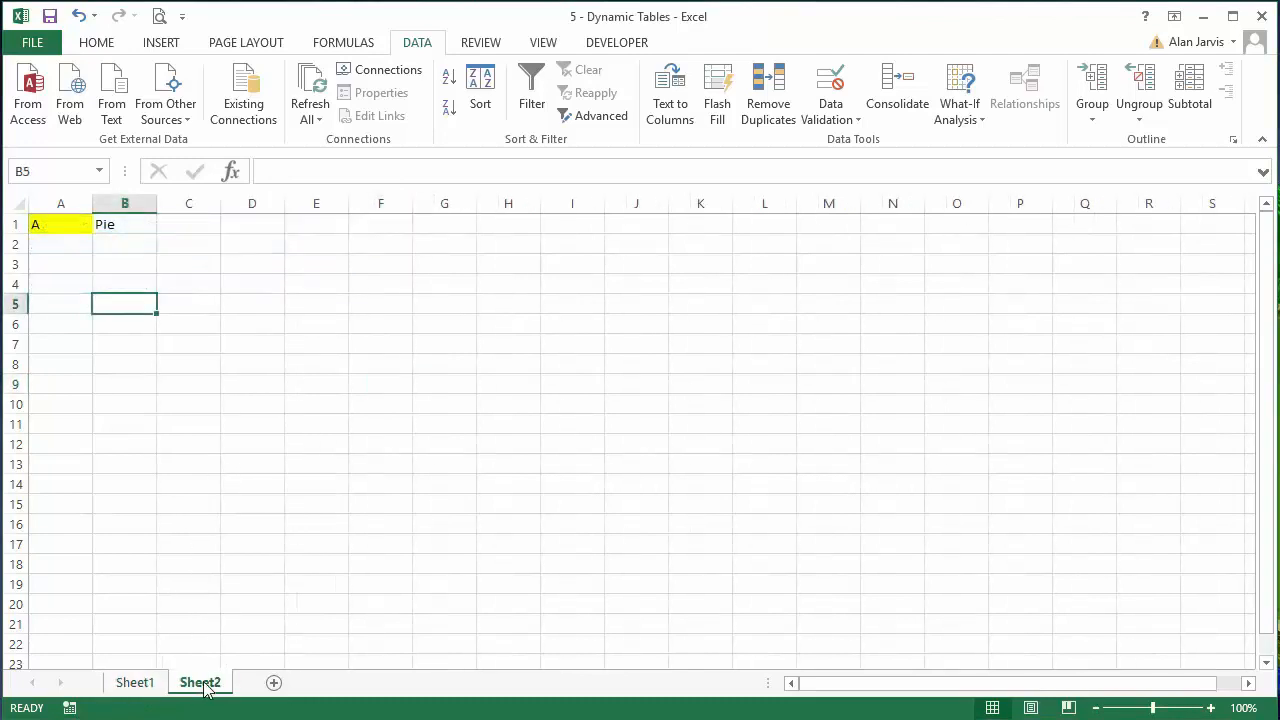
{"action": "left_click", "coordinate": [137, 682]}
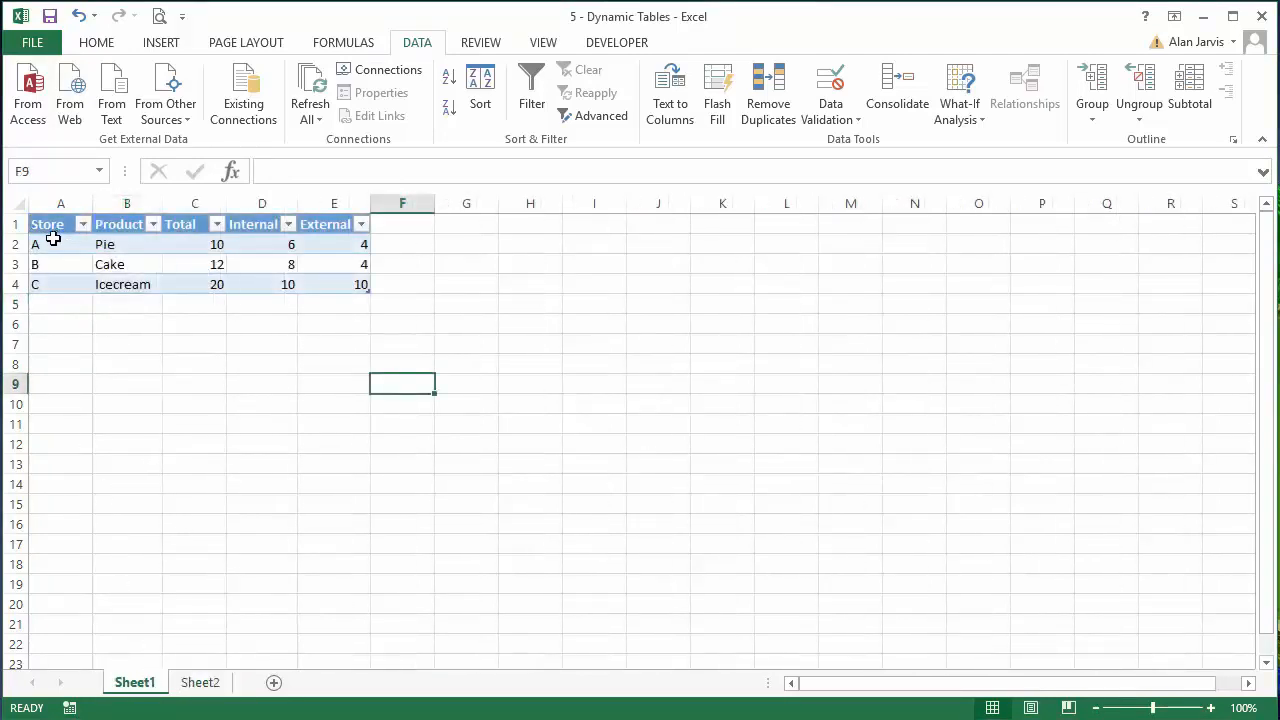
{"action": "left_click_drag", "start_coordinate": [50, 240], "coordinate": [329, 245]}
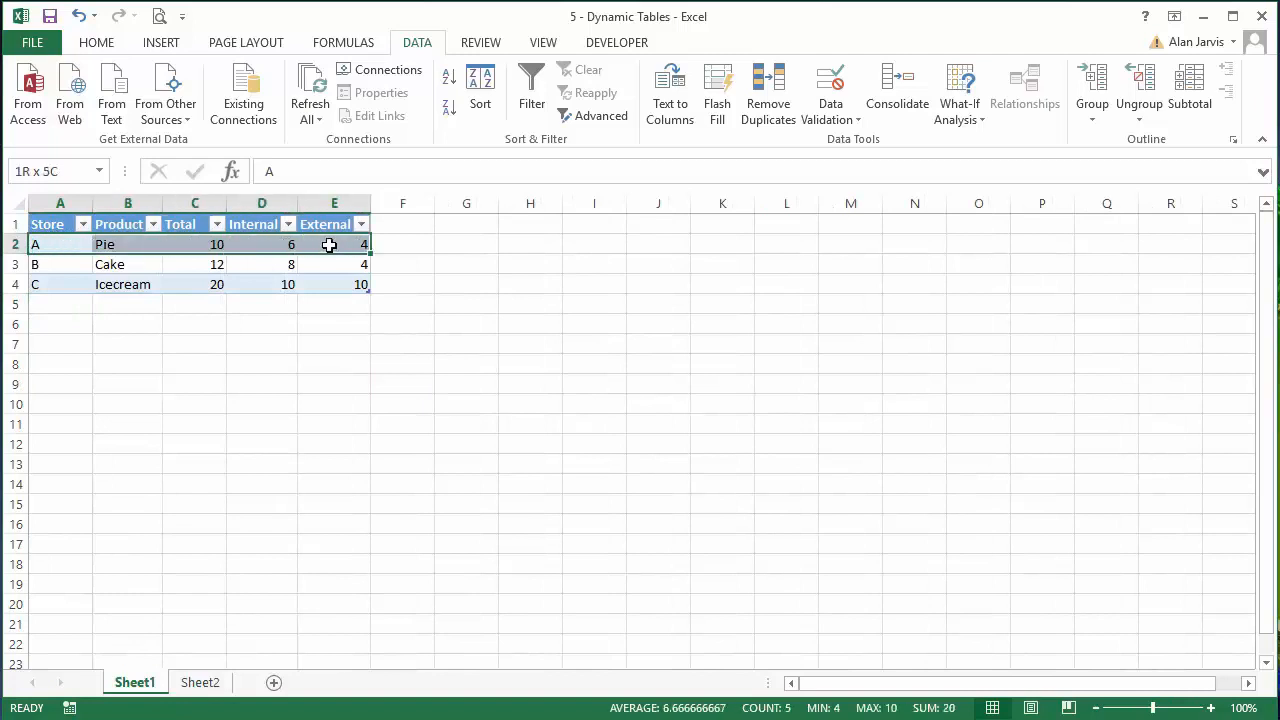
{"action": "left_click", "coordinate": [108, 45]}
{"action": "left_click", "coordinate": [162, 47]}
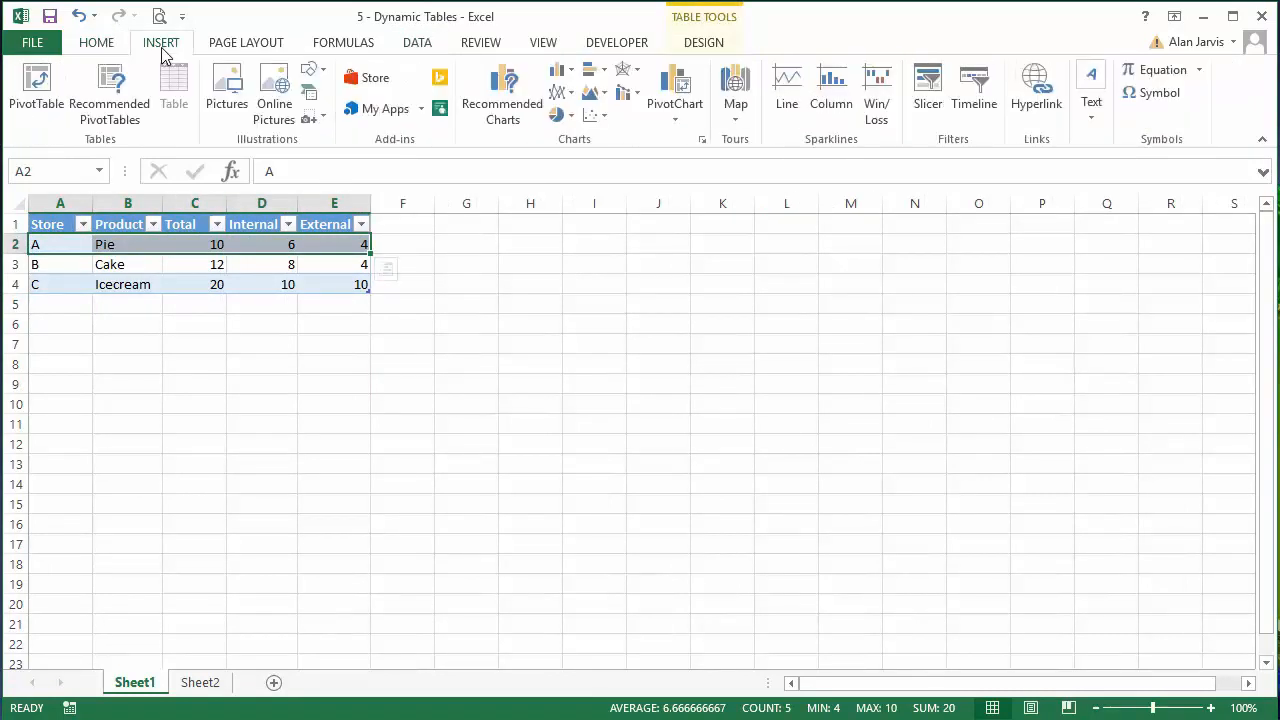
{"action": "left_click", "coordinate": [510, 98]}
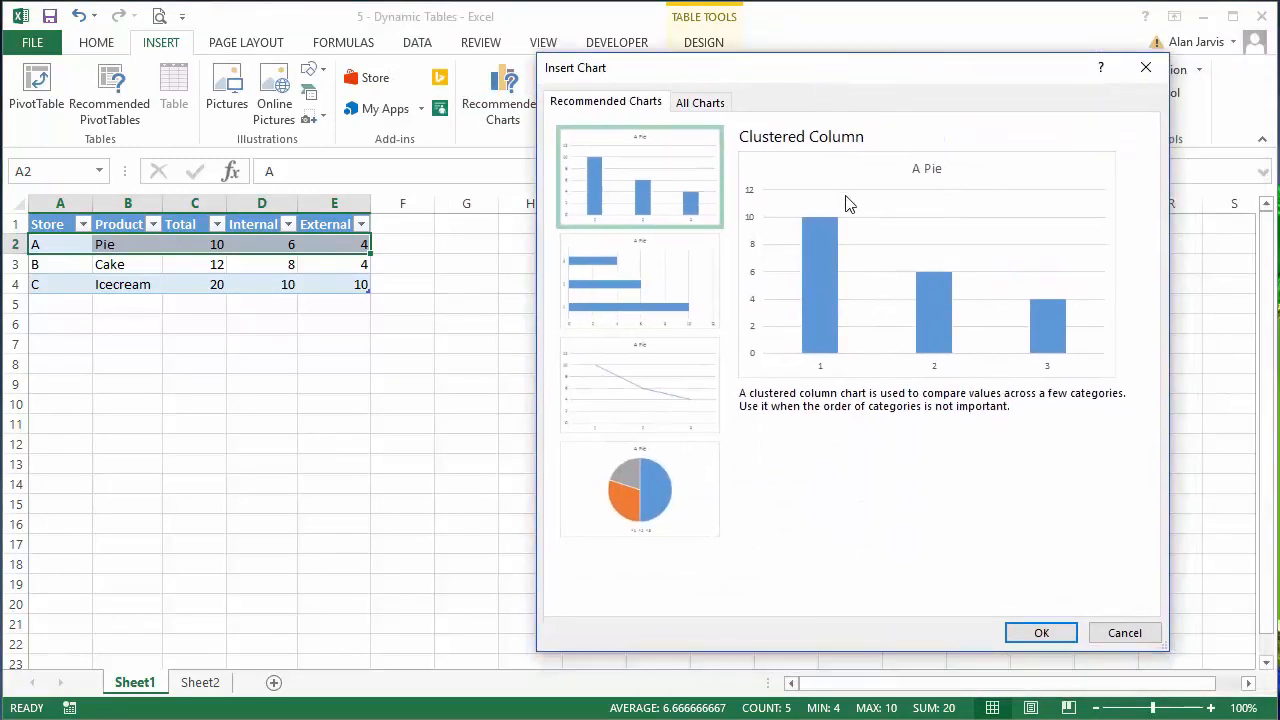
{"action": "left_click", "coordinate": [1052, 632]}
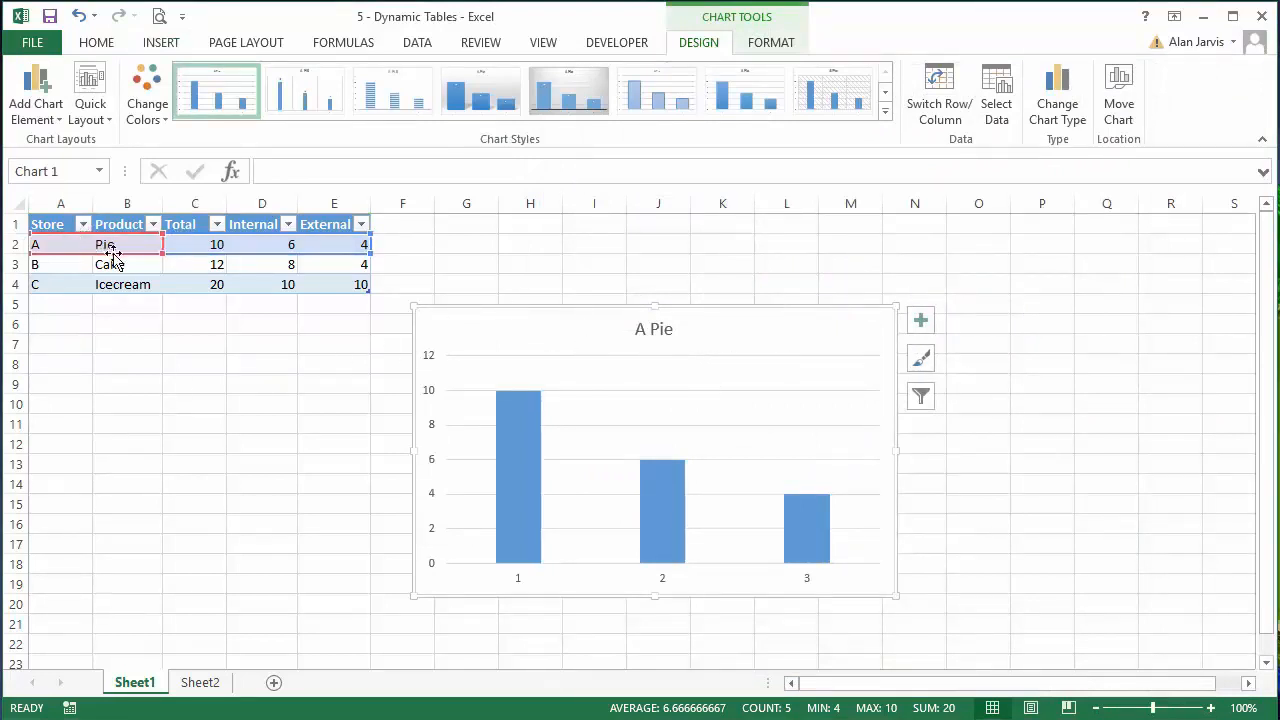
Step: Cut the column chart from Sheet1 and paste it at cell D1 on Sheet2
{"action": "mouse_move", "coordinate": [506, 479]}
{"action": "right_click", "coordinate": [596, 310]}
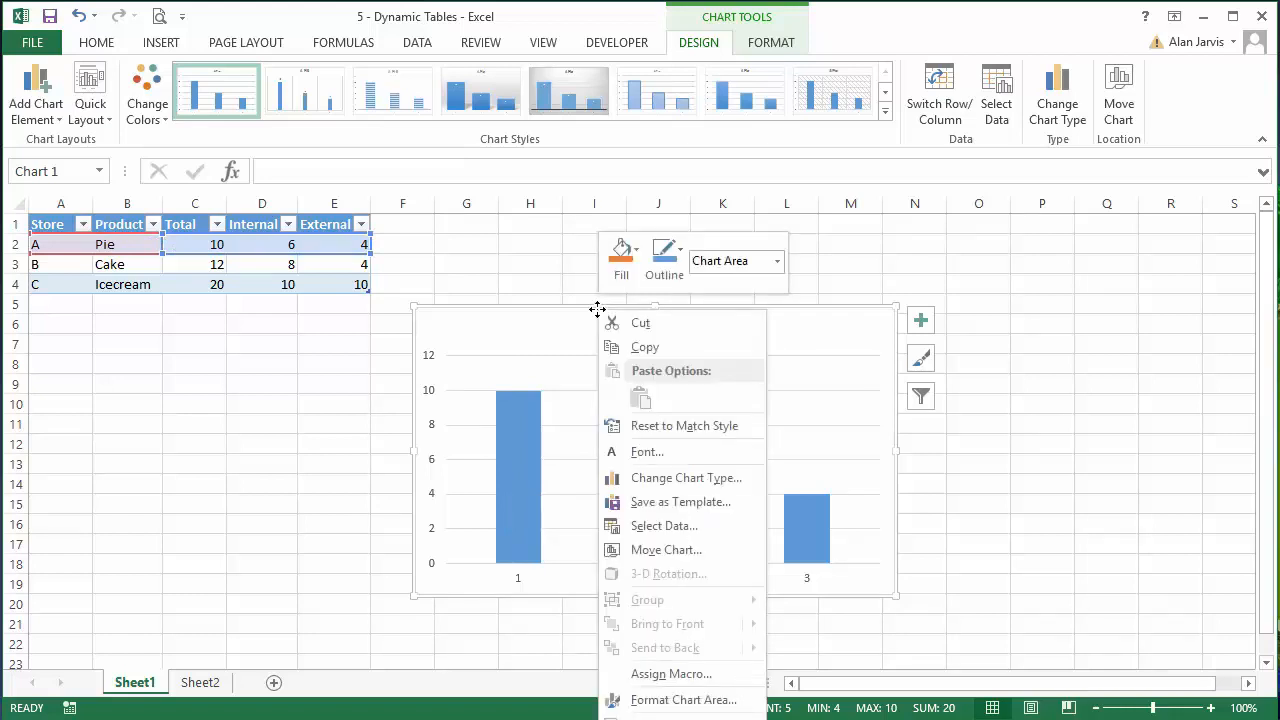
{"action": "left_click", "coordinate": [636, 328]}
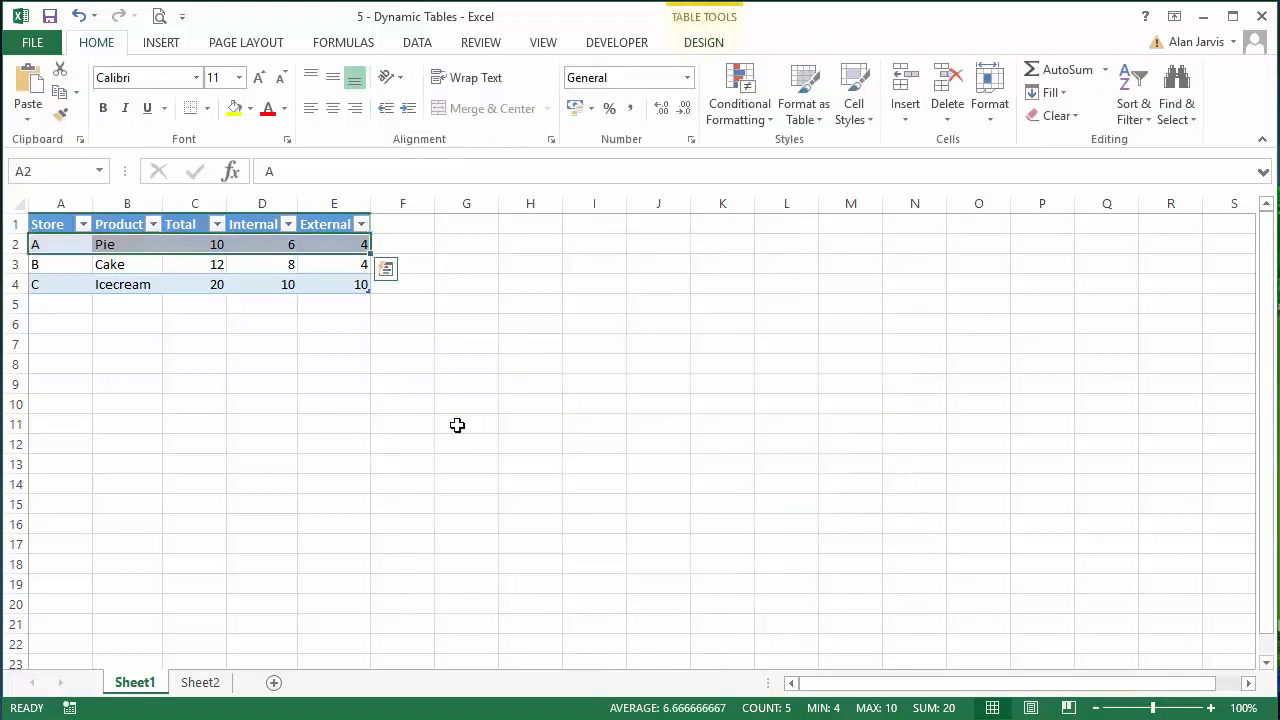
{"action": "left_click", "coordinate": [200, 682]}
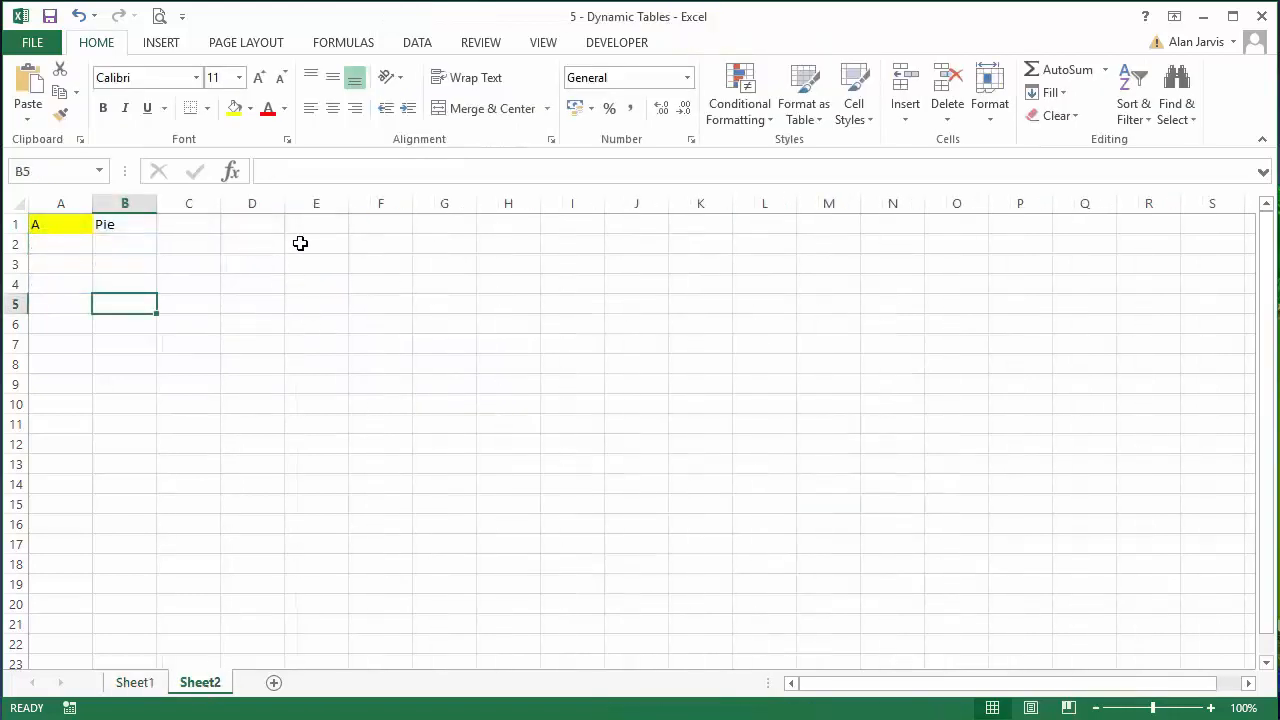
{"action": "left_click", "coordinate": [256, 232]}
{"action": "right_click", "coordinate": [256, 232]}
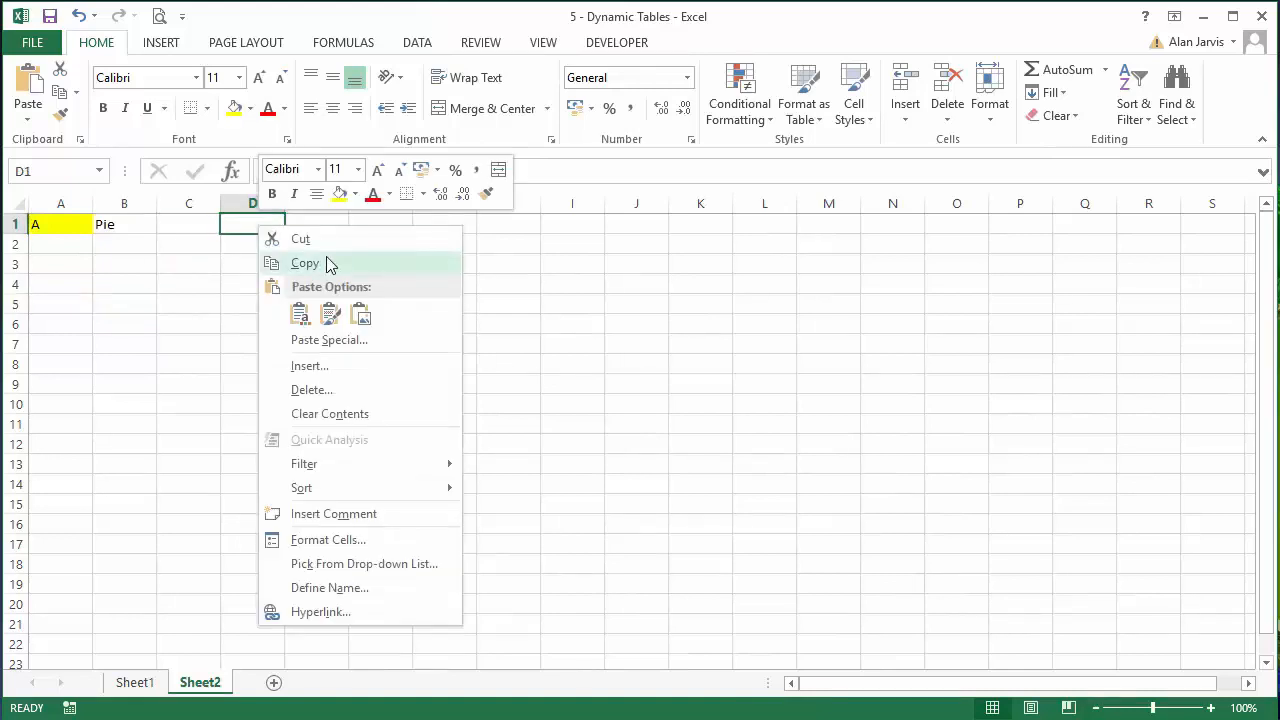
{"action": "left_click", "coordinate": [299, 315]}
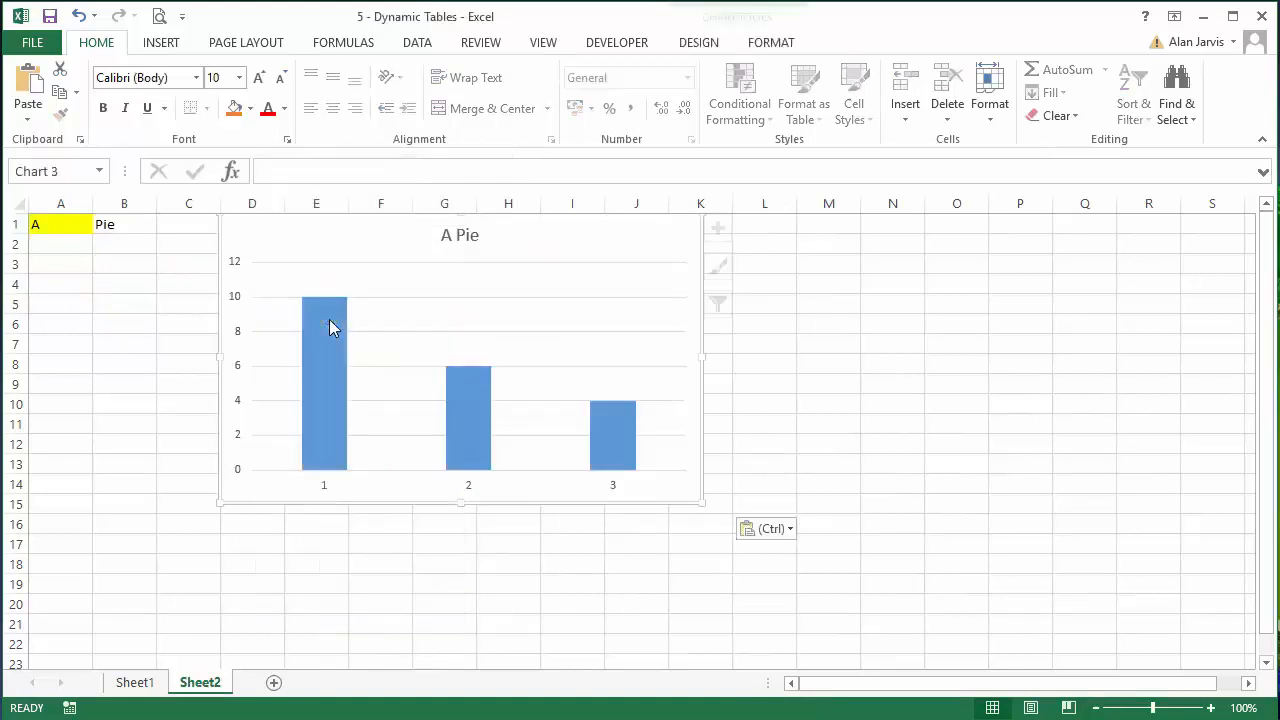
{"action": "left_click", "coordinate": [166, 293]}
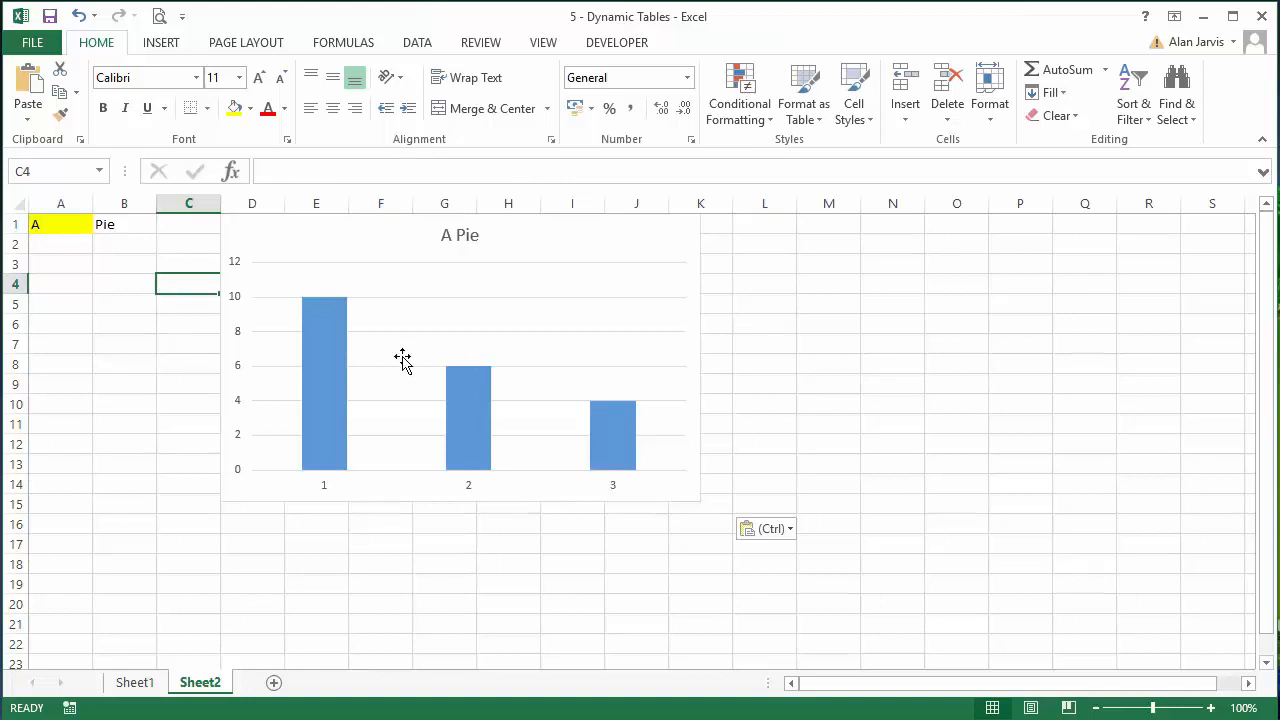
Step: Link the Sheet2 chart's series name to =Sheet2!$A$1:$B$1 in its data source
{"action": "right_click", "coordinate": [453, 289]}
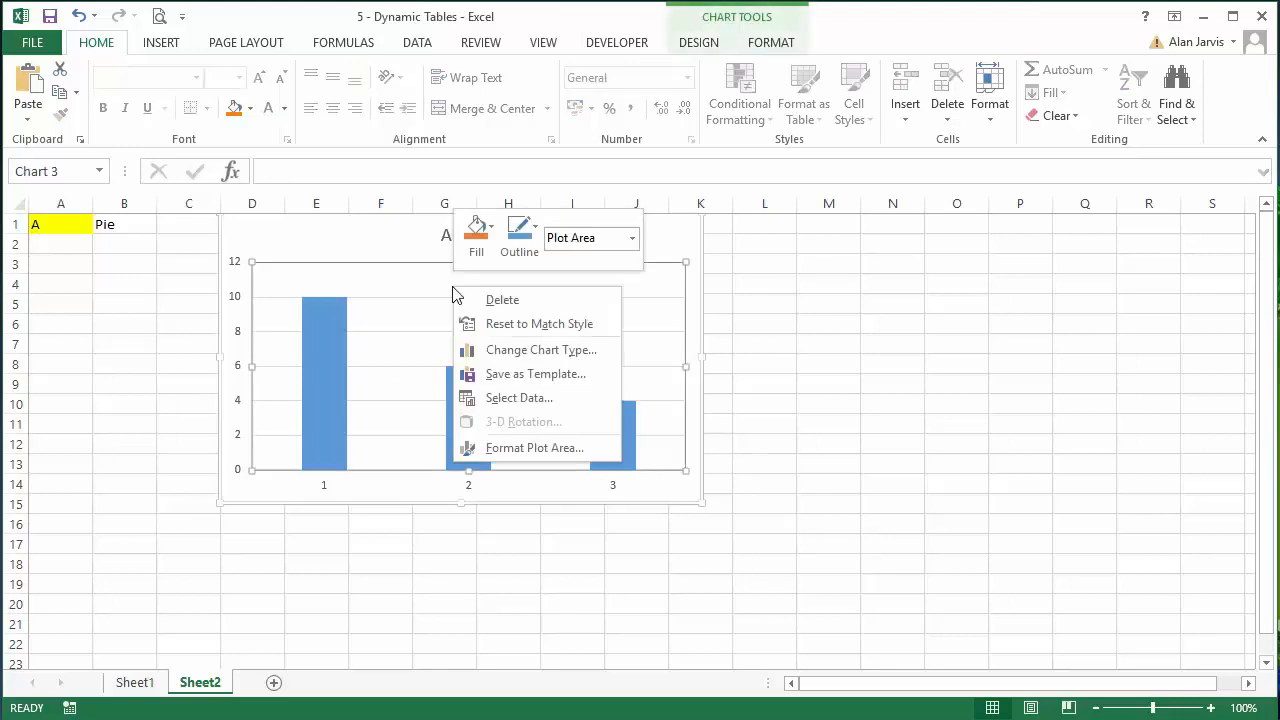
{"action": "left_click", "coordinate": [546, 398]}
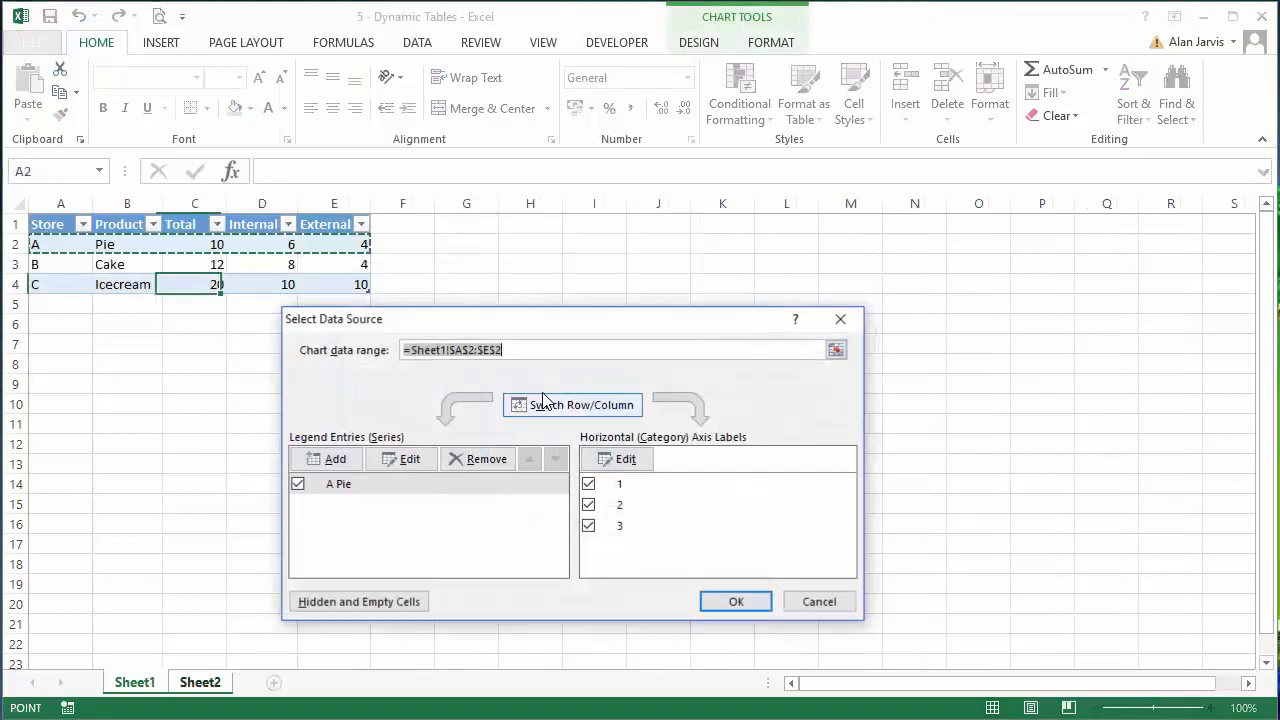
{"action": "left_click_drag", "start_coordinate": [533, 335], "coordinate": [607, 245]}
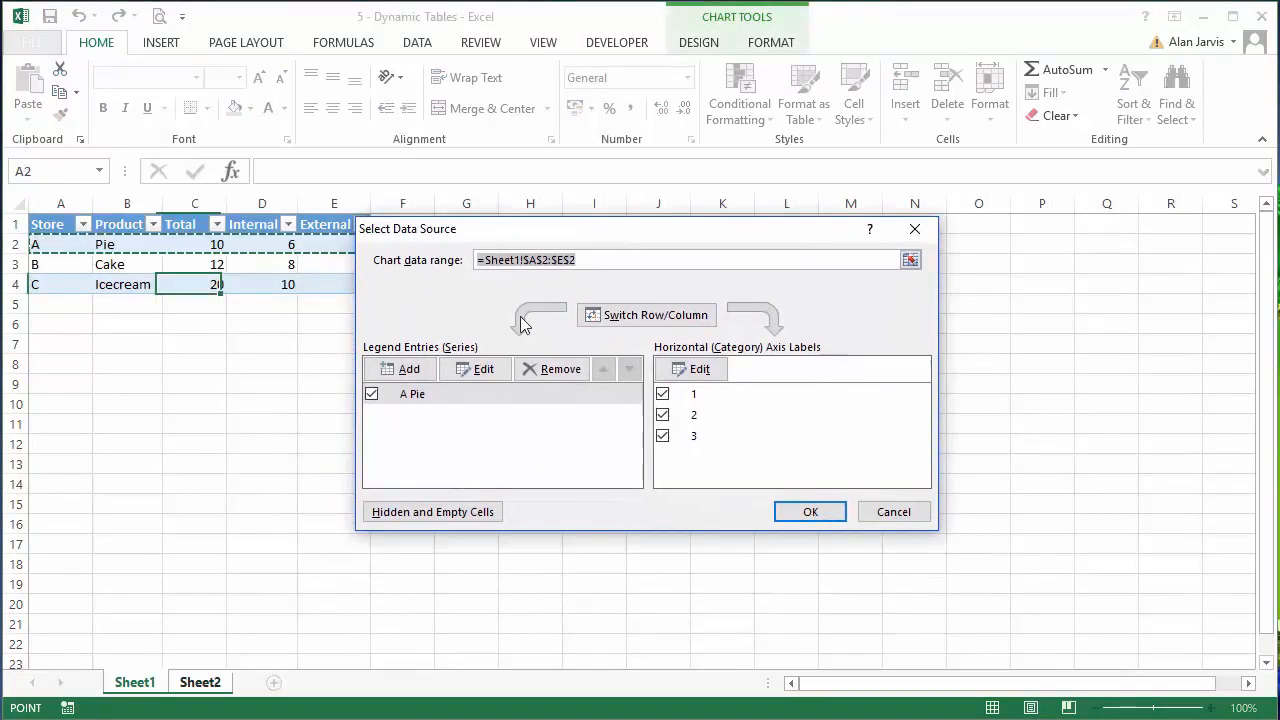
{"action": "left_click", "coordinate": [480, 370]}
{"action": "left_click", "coordinate": [532, 446]}
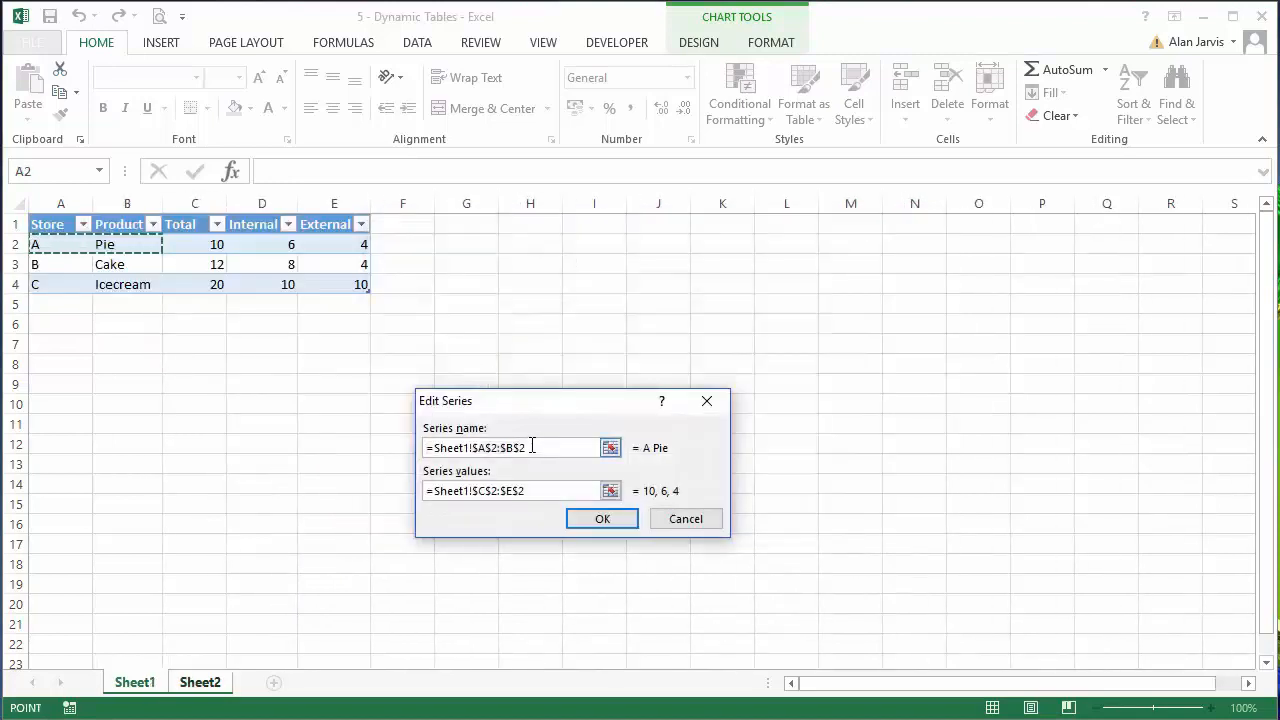
{"action": "left_click_drag", "start_coordinate": [532, 446], "coordinate": [425, 446]}
{"action": "key", "text": "Delete"}
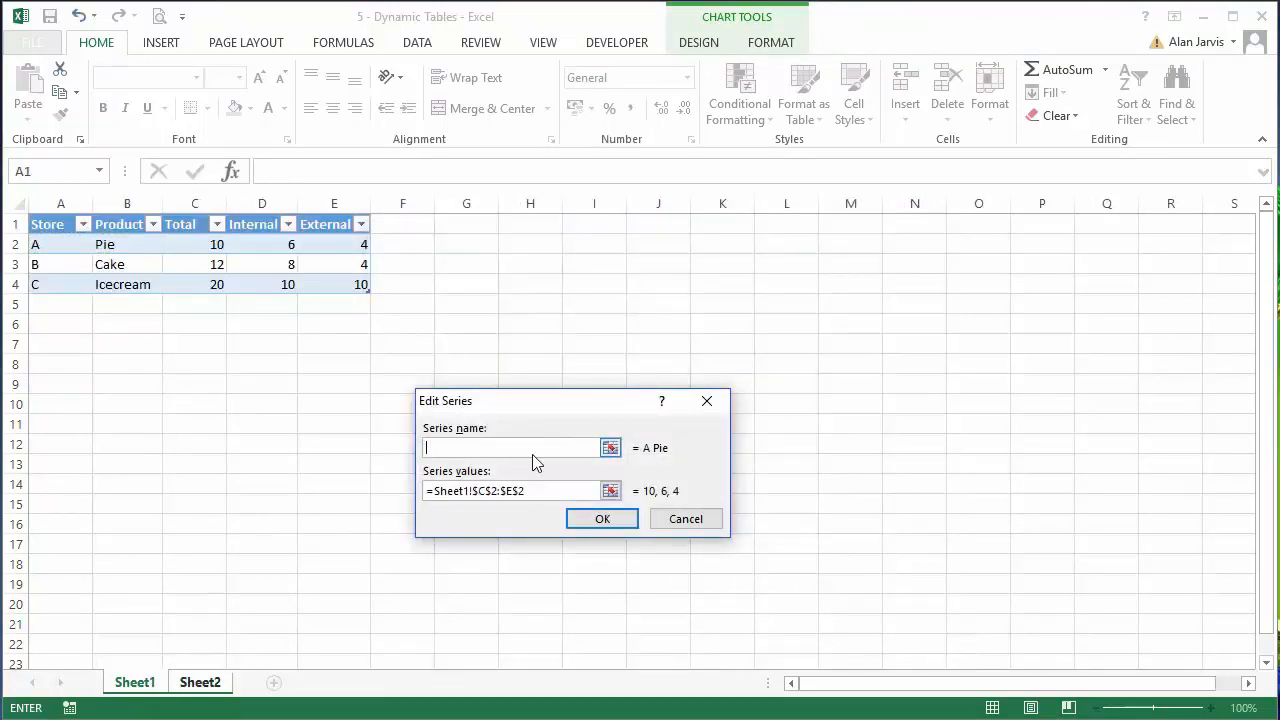
{"action": "left_click", "coordinate": [611, 448]}
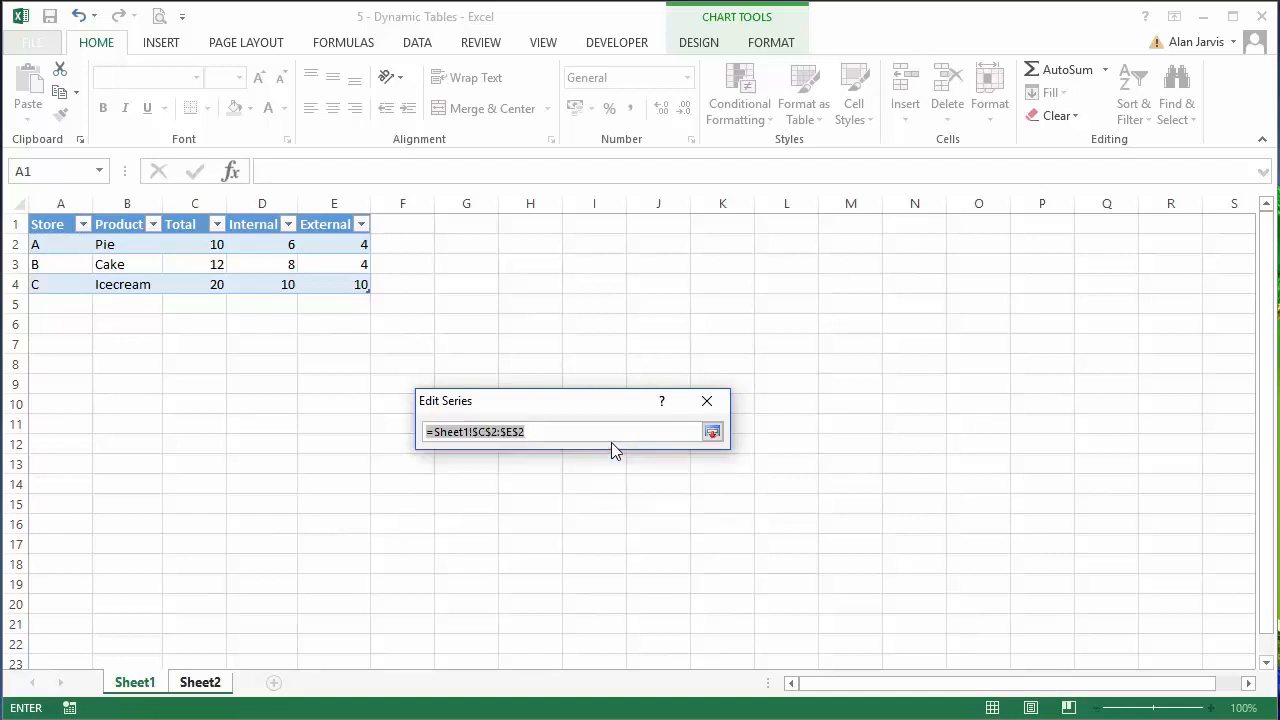
{"action": "left_click", "coordinate": [213, 685]}
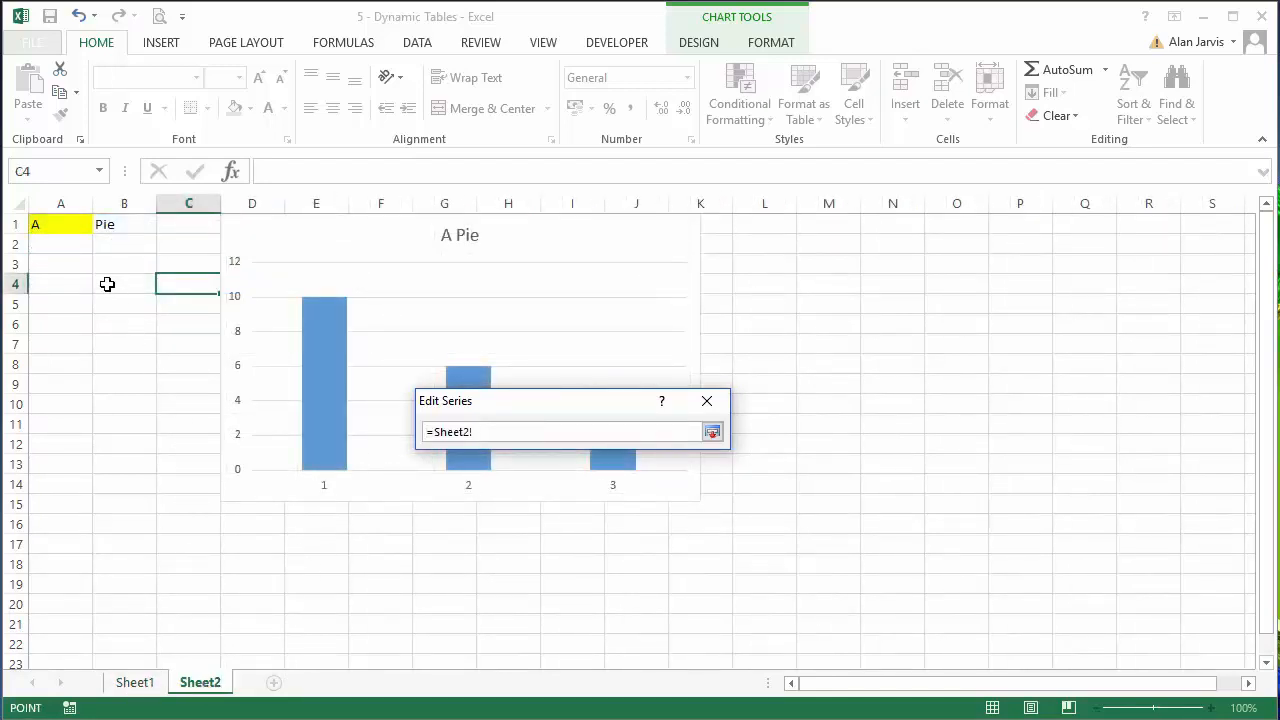
{"action": "left_click", "coordinate": [72, 225]}
{"action": "left_click_drag", "start_coordinate": [72, 225], "coordinate": [103, 223]}
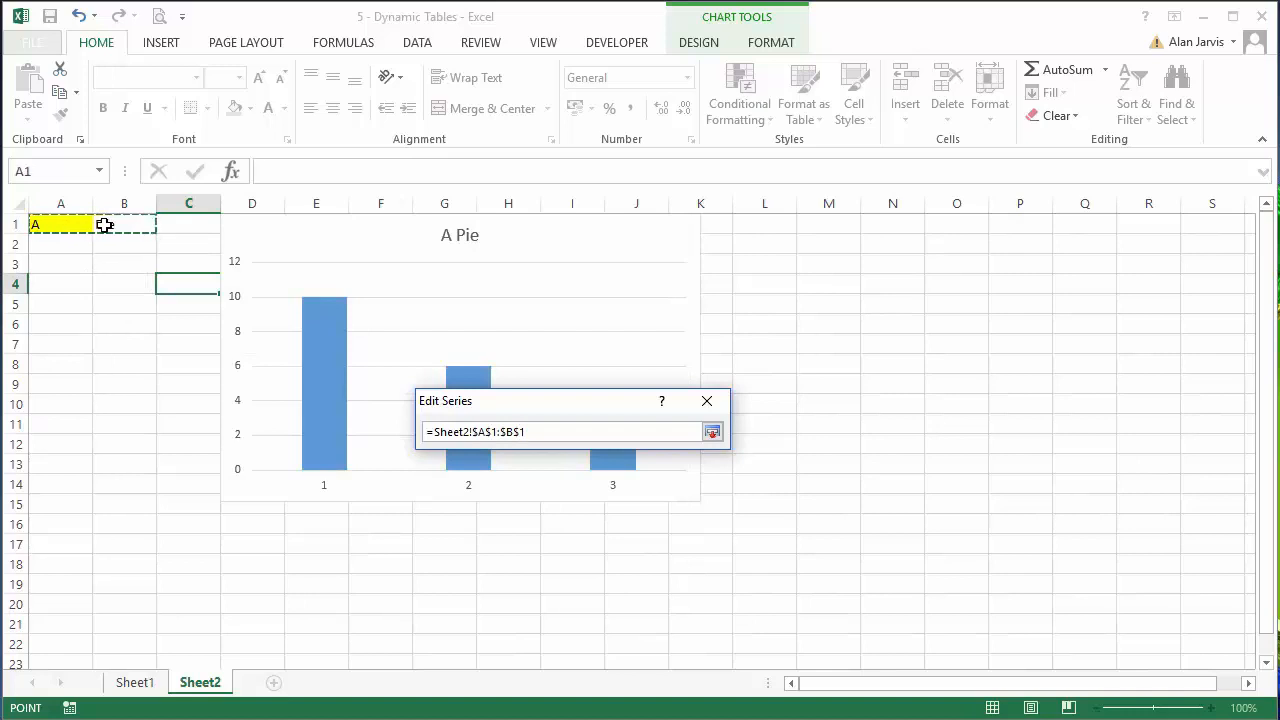
{"action": "left_click", "coordinate": [715, 440]}
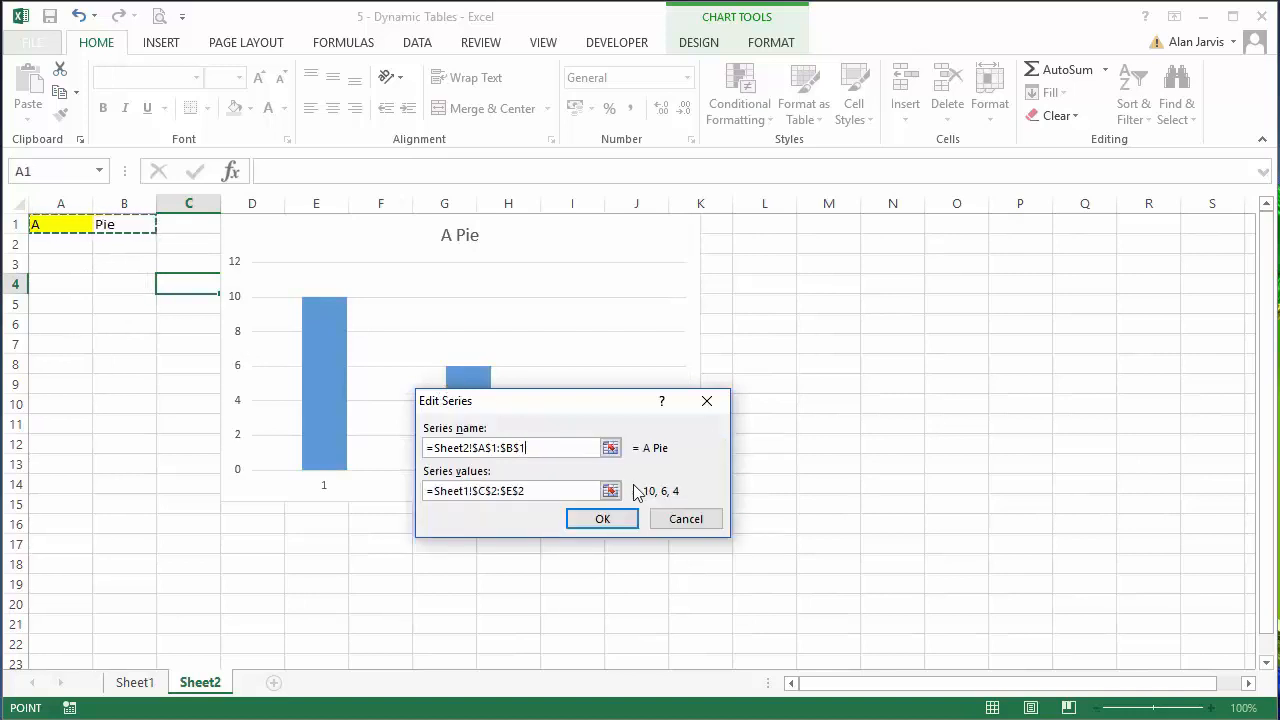
{"action": "left_click", "coordinate": [628, 520]}
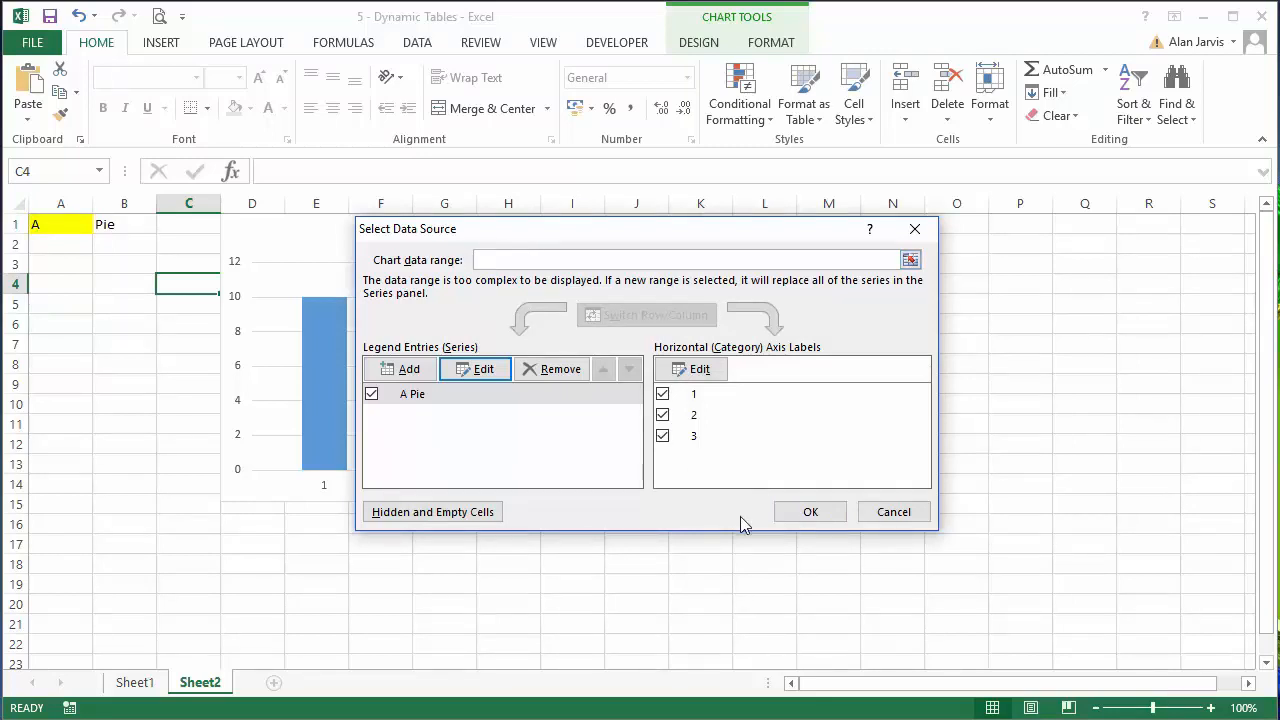
{"action": "left_click", "coordinate": [800, 514]}
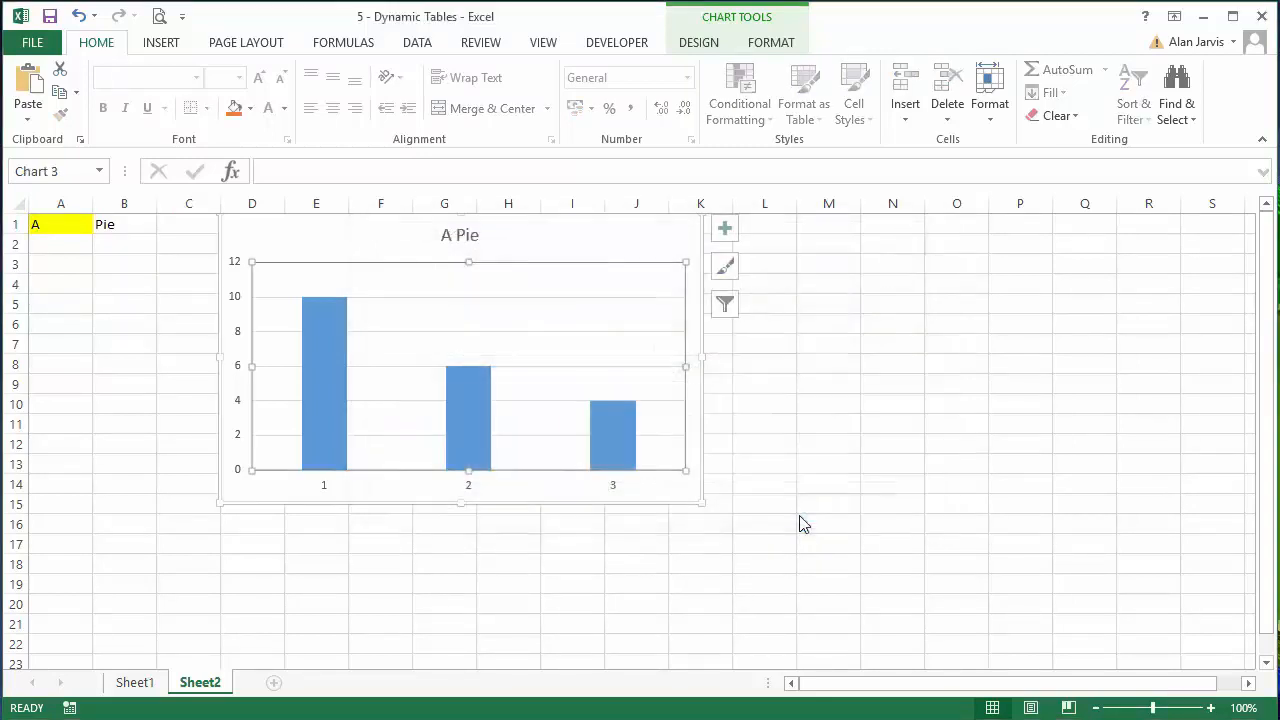
{"action": "left_click", "coordinate": [331, 566]}
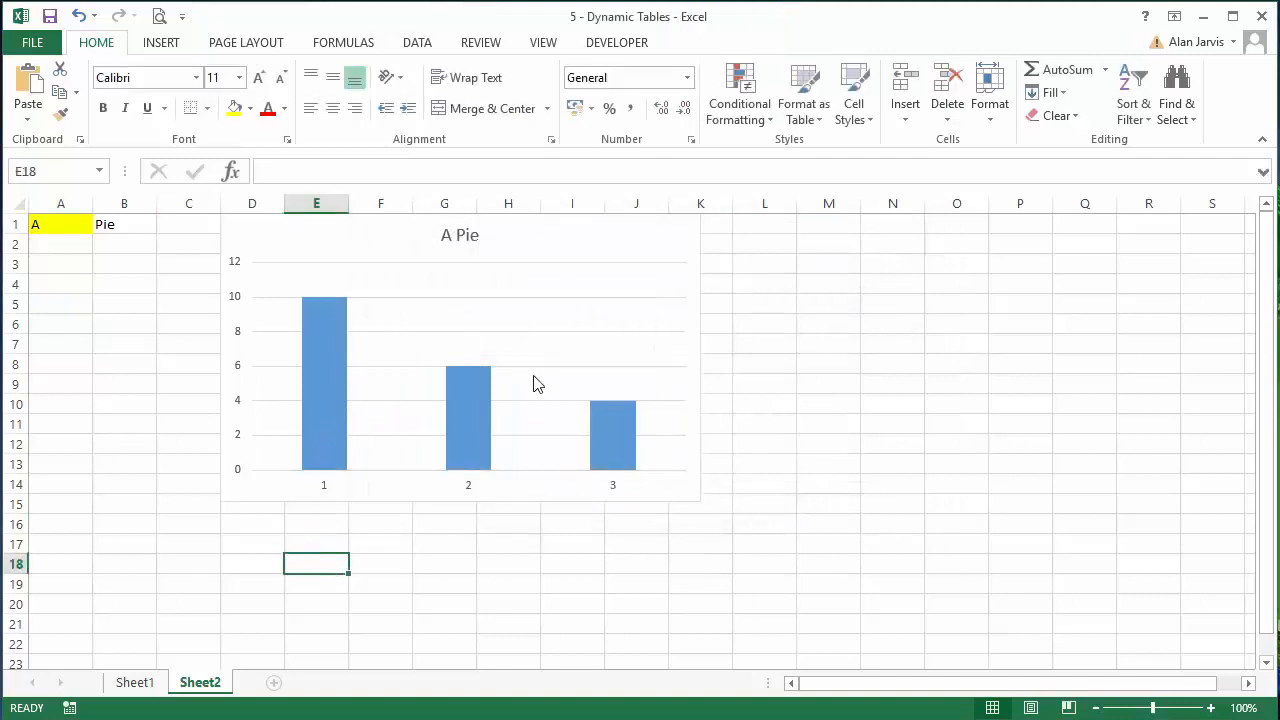
Step: Test the chart title by switching the store in A1 to B, C and back to A
{"action": "left_click", "coordinate": [87, 229]}
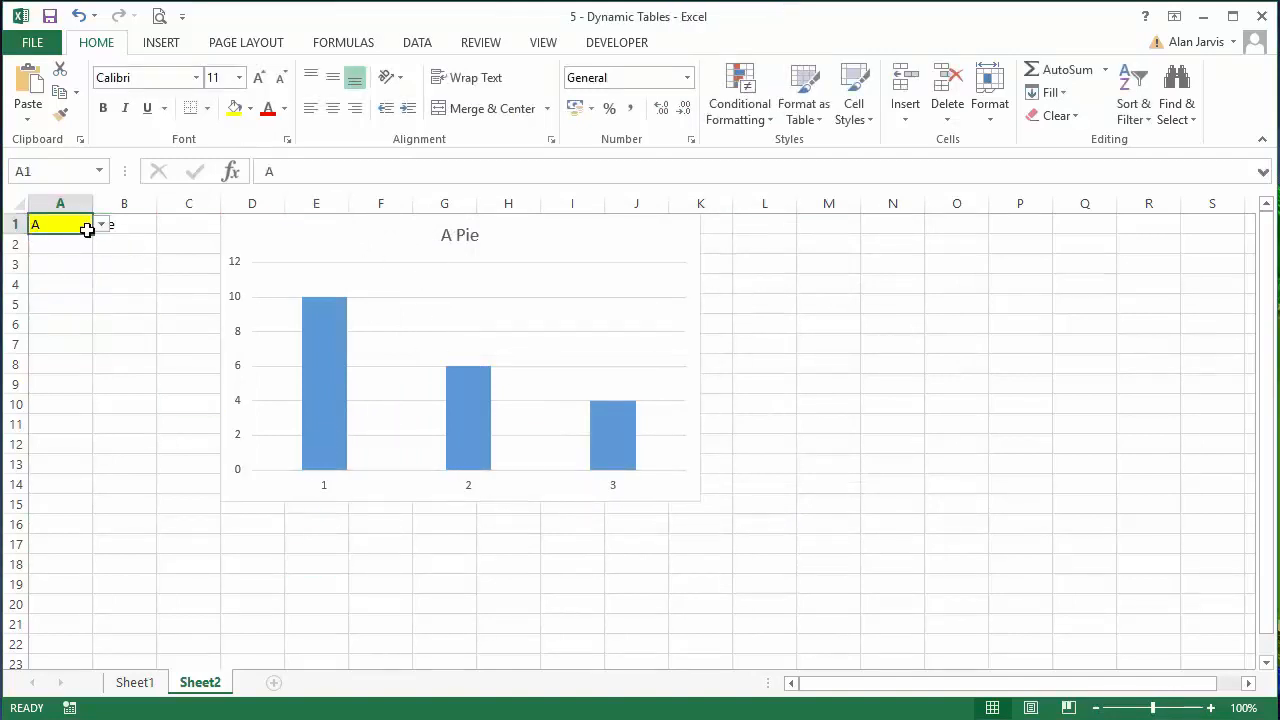
{"action": "left_click", "coordinate": [102, 225]}
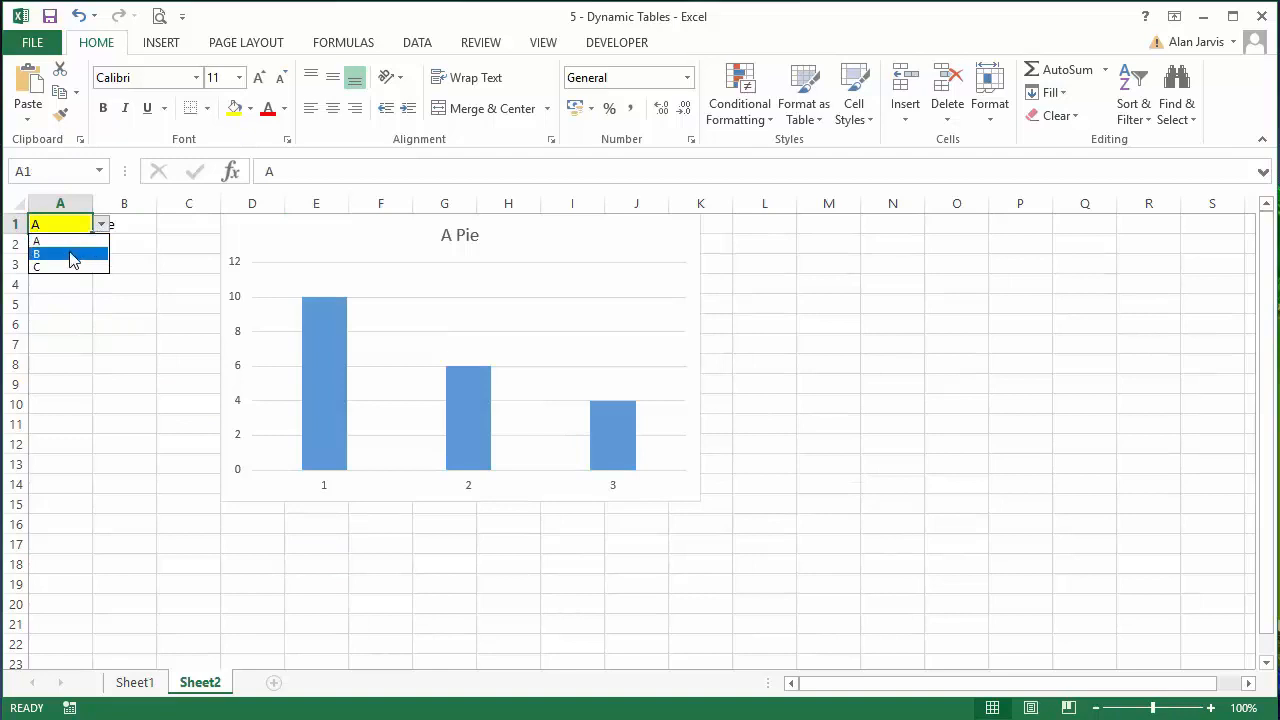
{"action": "left_click", "coordinate": [75, 254]}
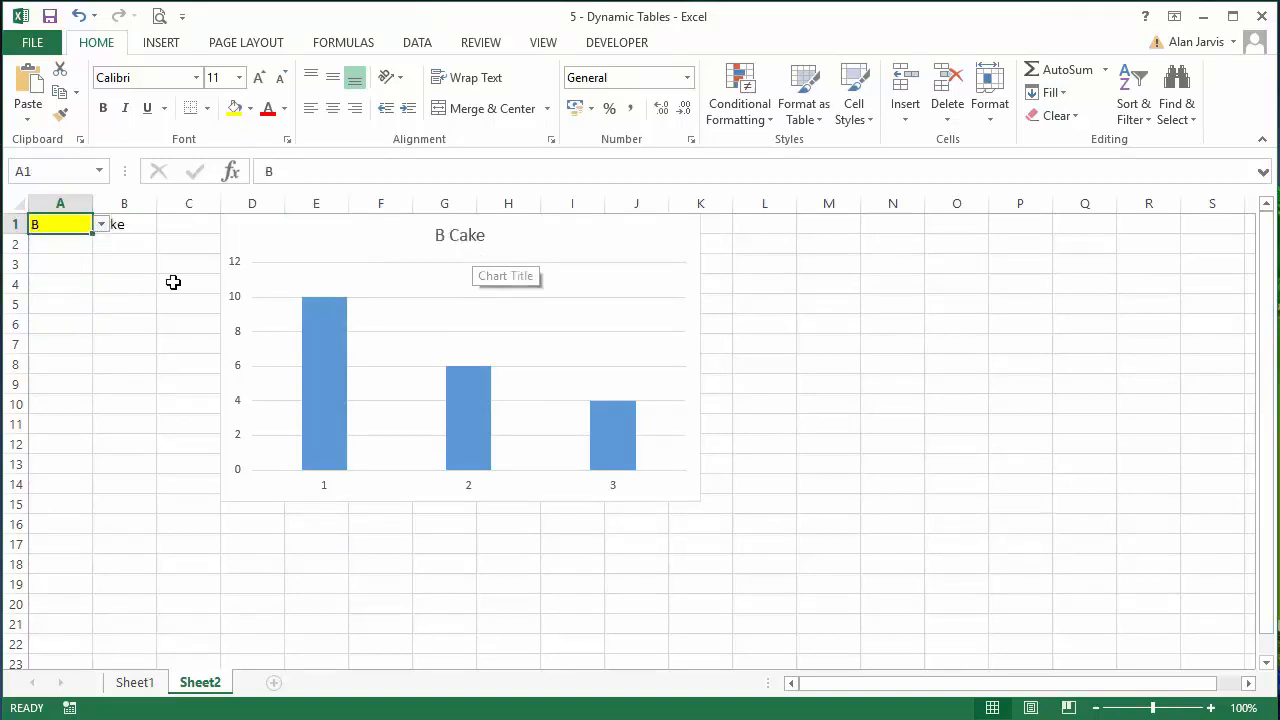
{"action": "left_click", "coordinate": [107, 264]}
{"action": "left_click", "coordinate": [74, 226]}
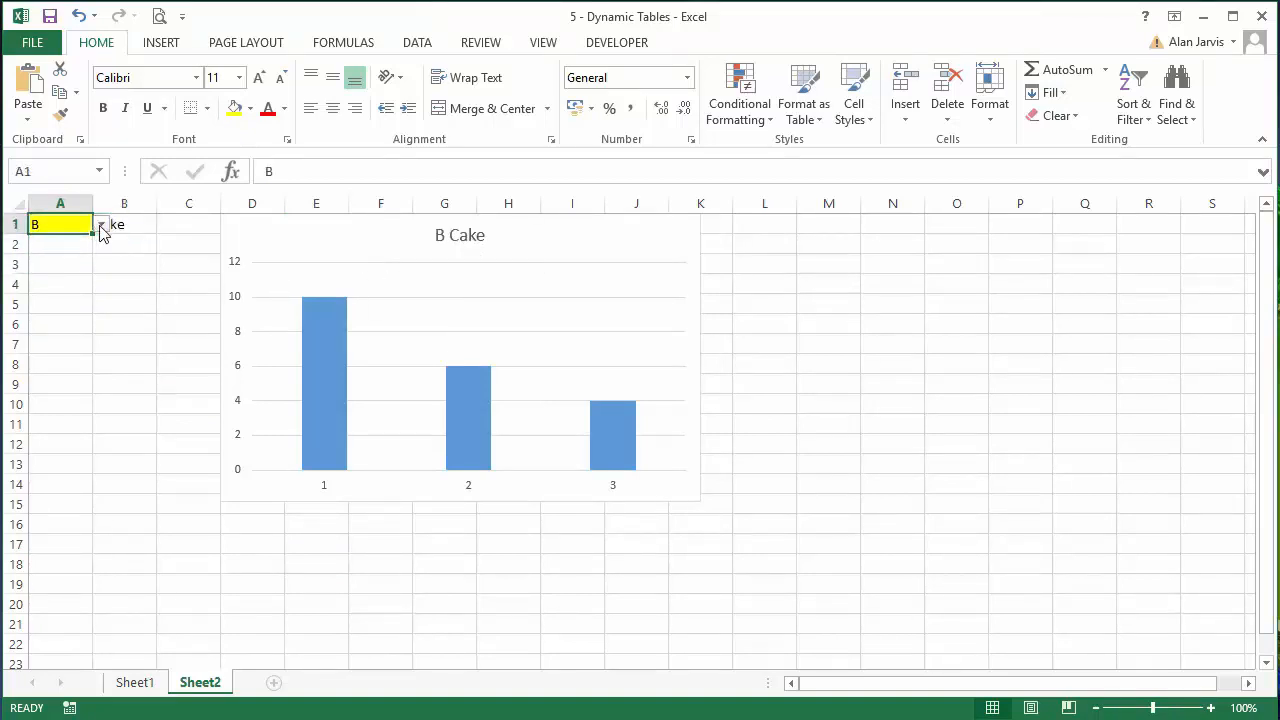
{"action": "left_click", "coordinate": [101, 225]}
{"action": "left_click", "coordinate": [78, 265]}
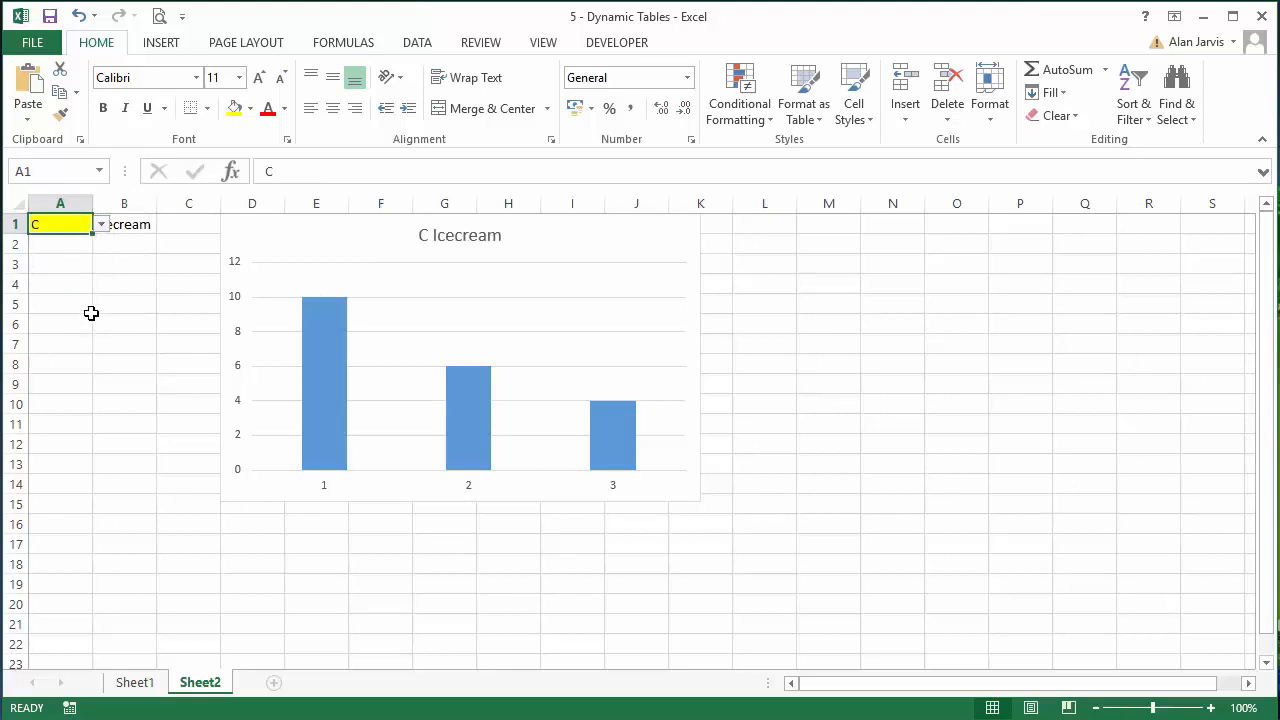
{"action": "left_click", "coordinate": [102, 225]}
{"action": "left_click", "coordinate": [80, 244]}
{"action": "left_click", "coordinate": [101, 297]}
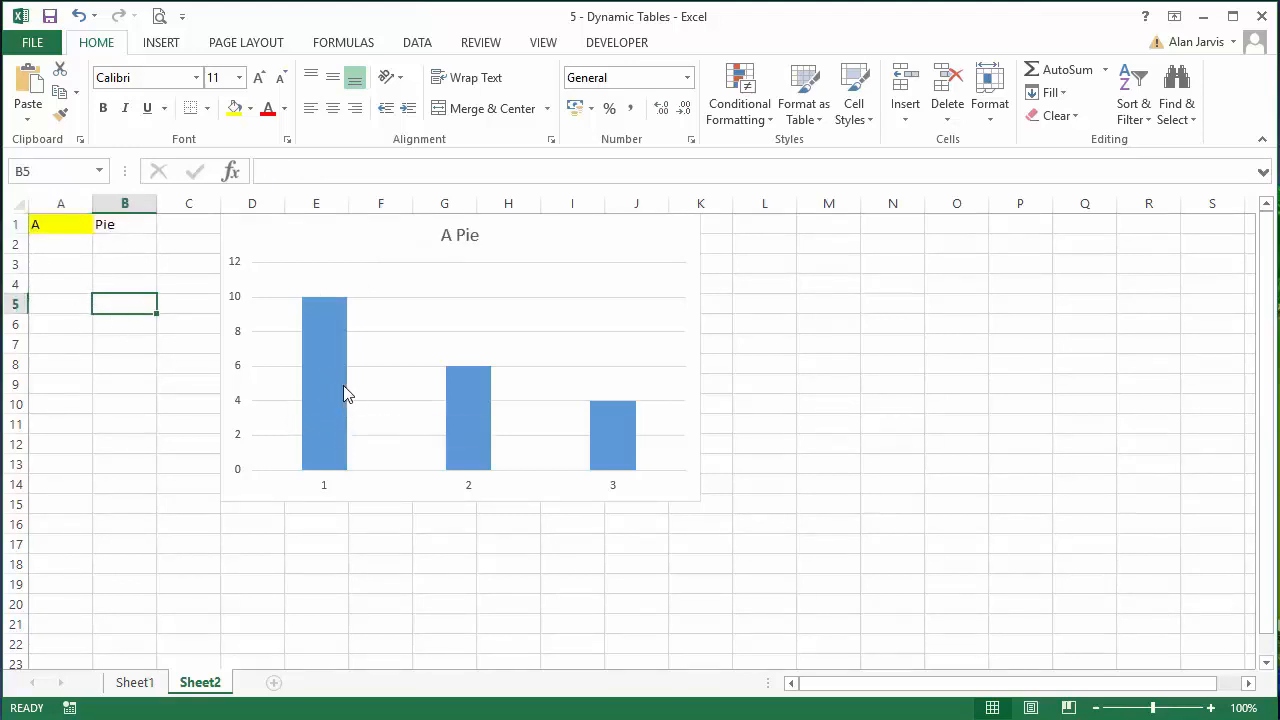
Step: Examine each store's Total, Internal and External values in C2:E4 on Sheet1, one row at a time
{"action": "mouse_move", "coordinate": [341, 374]}
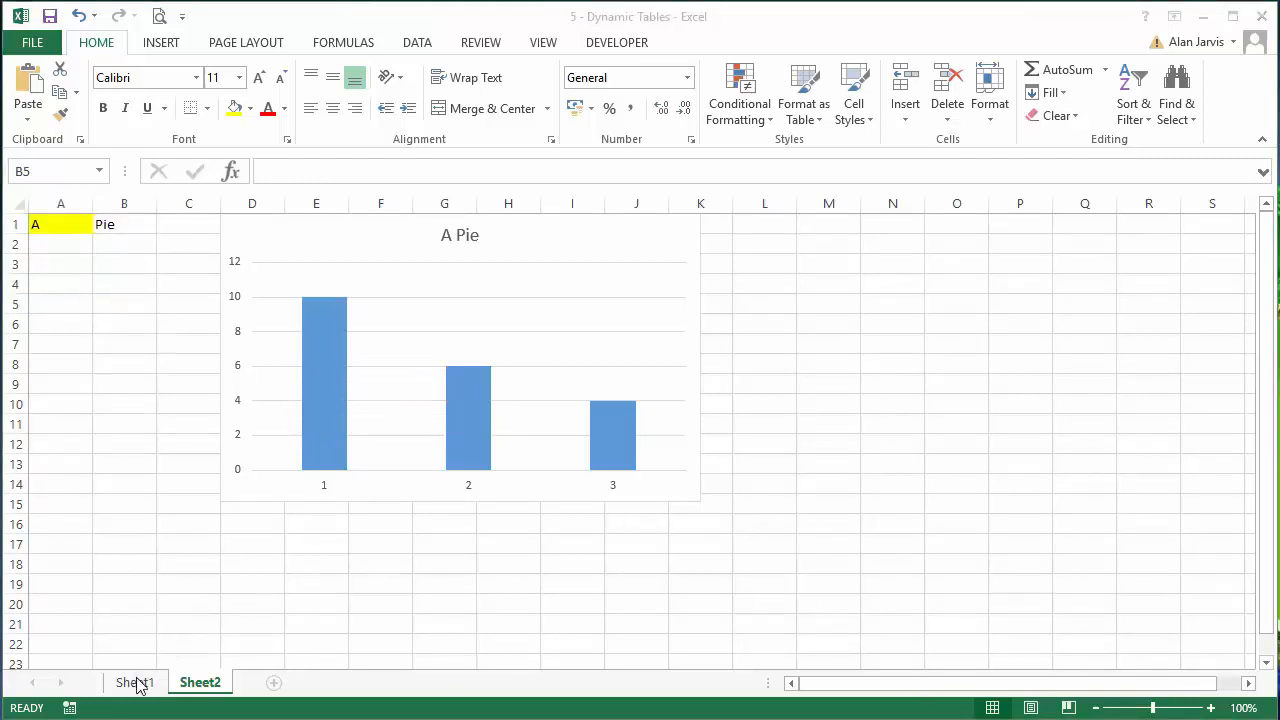
{"action": "left_click", "coordinate": [136, 683]}
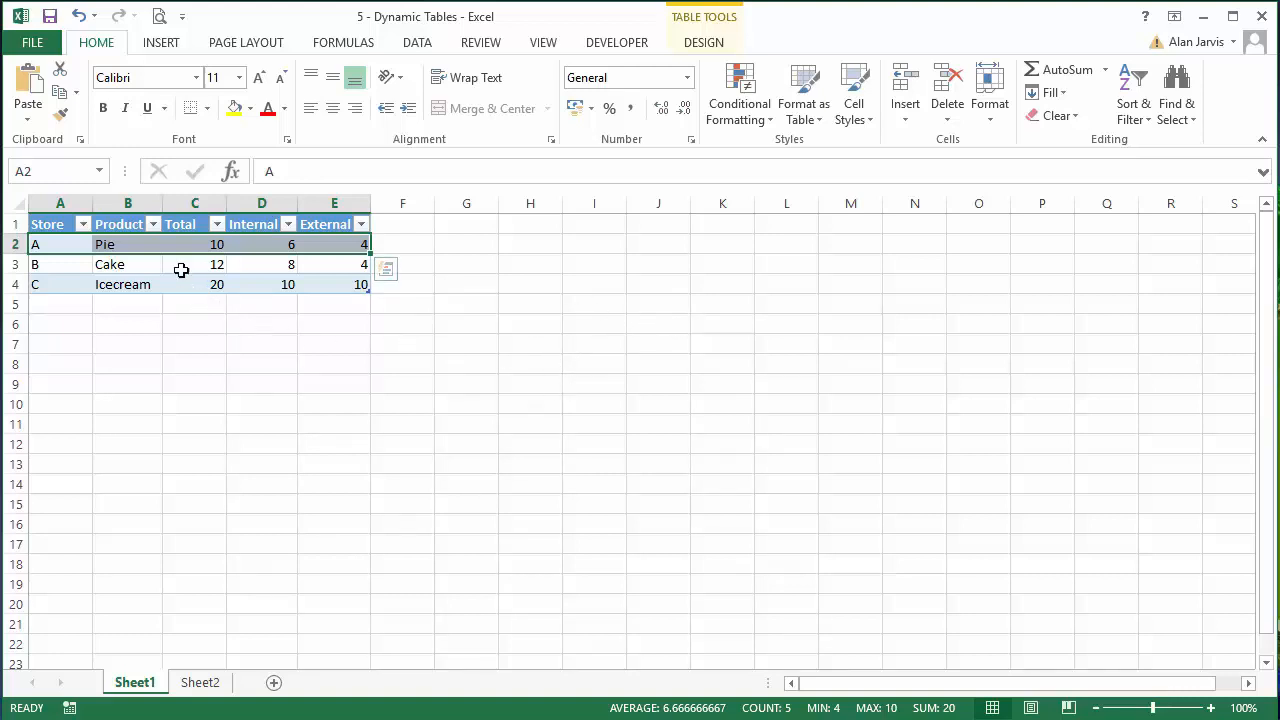
{"action": "left_click_drag", "start_coordinate": [194, 246], "coordinate": [342, 241]}
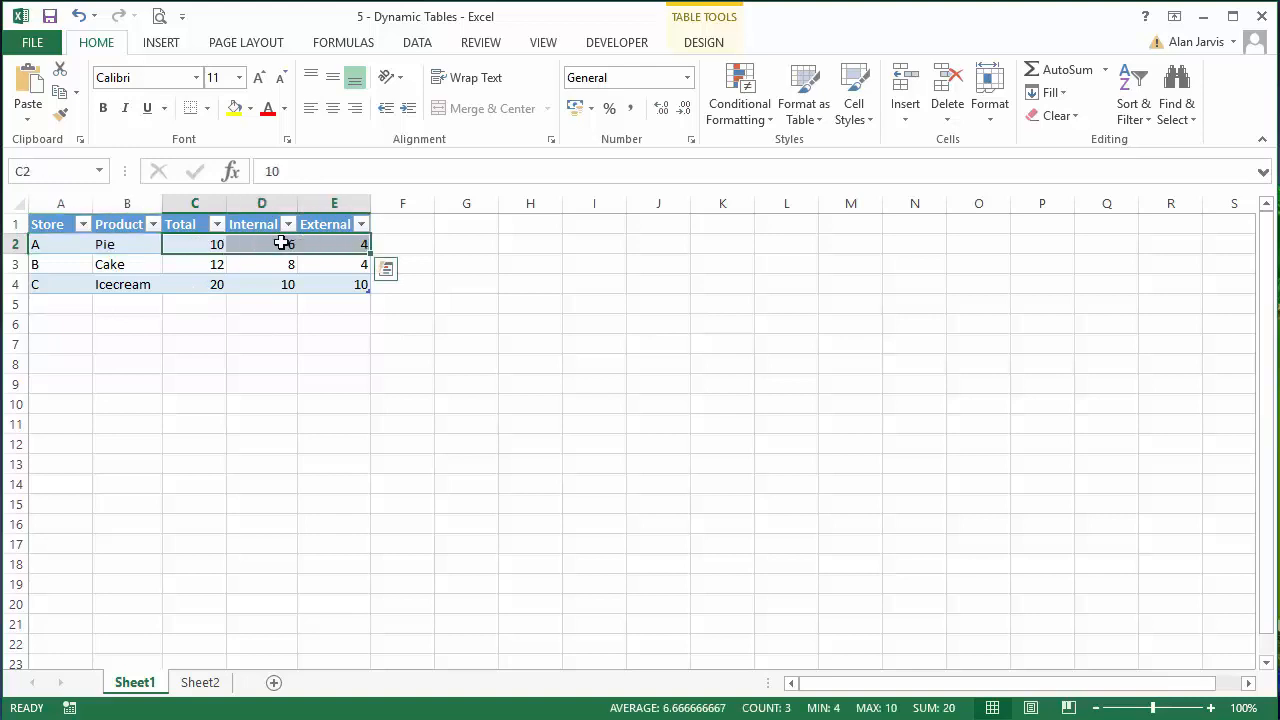
{"action": "left_click", "coordinate": [213, 263]}
{"action": "left_click_drag", "start_coordinate": [213, 263], "coordinate": [329, 263]}
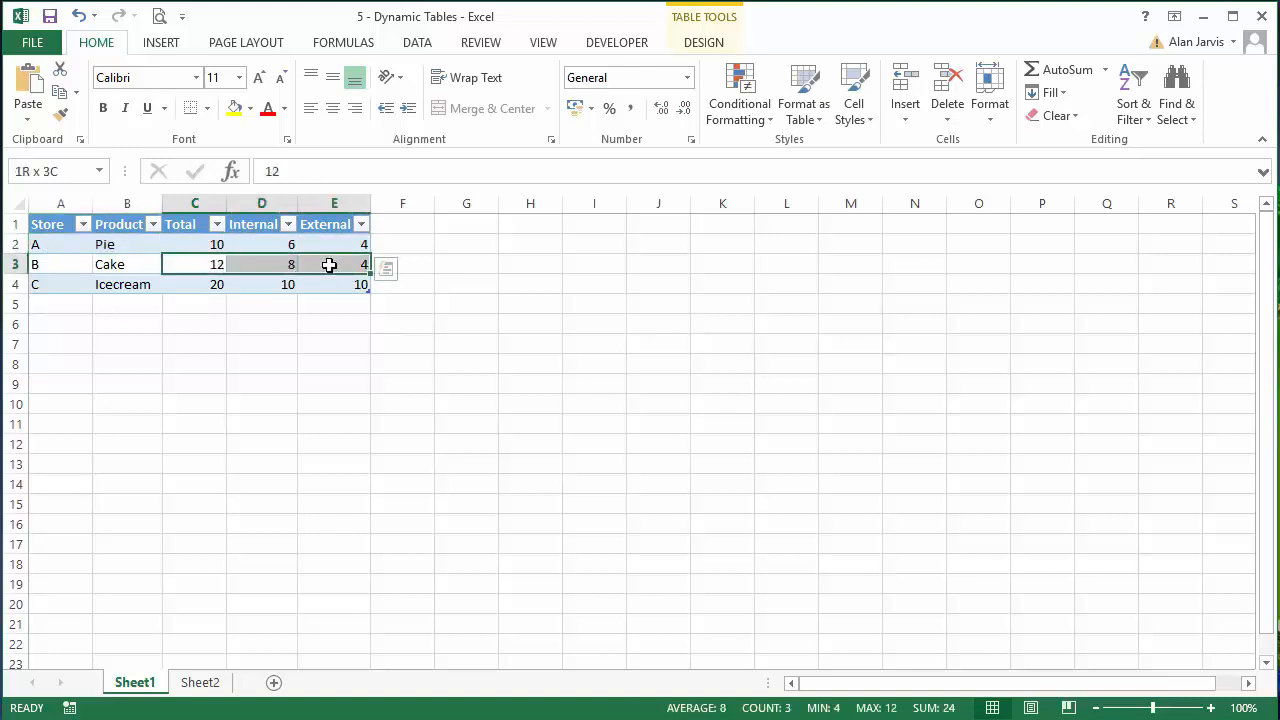
{"action": "left_click_drag", "start_coordinate": [209, 284], "coordinate": [318, 285]}
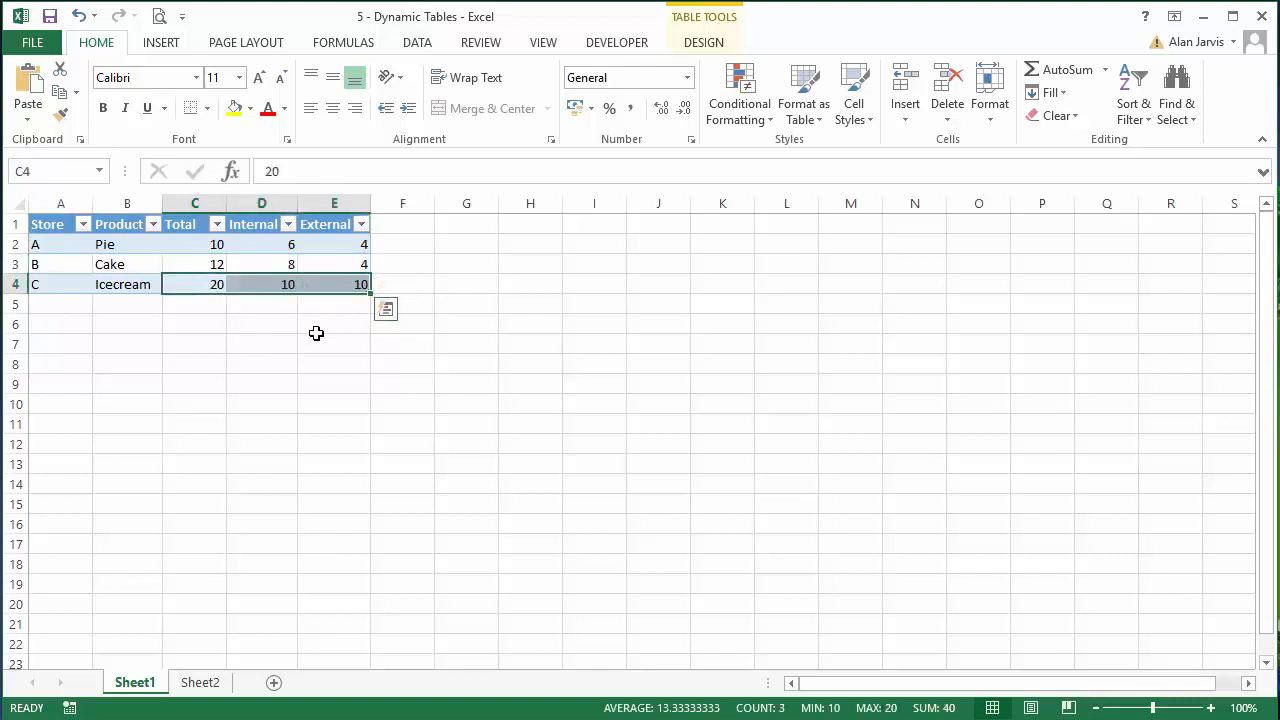
Step: Define the name MyData for cell A2 on Sheet1
{"action": "left_click", "coordinate": [67, 245]}
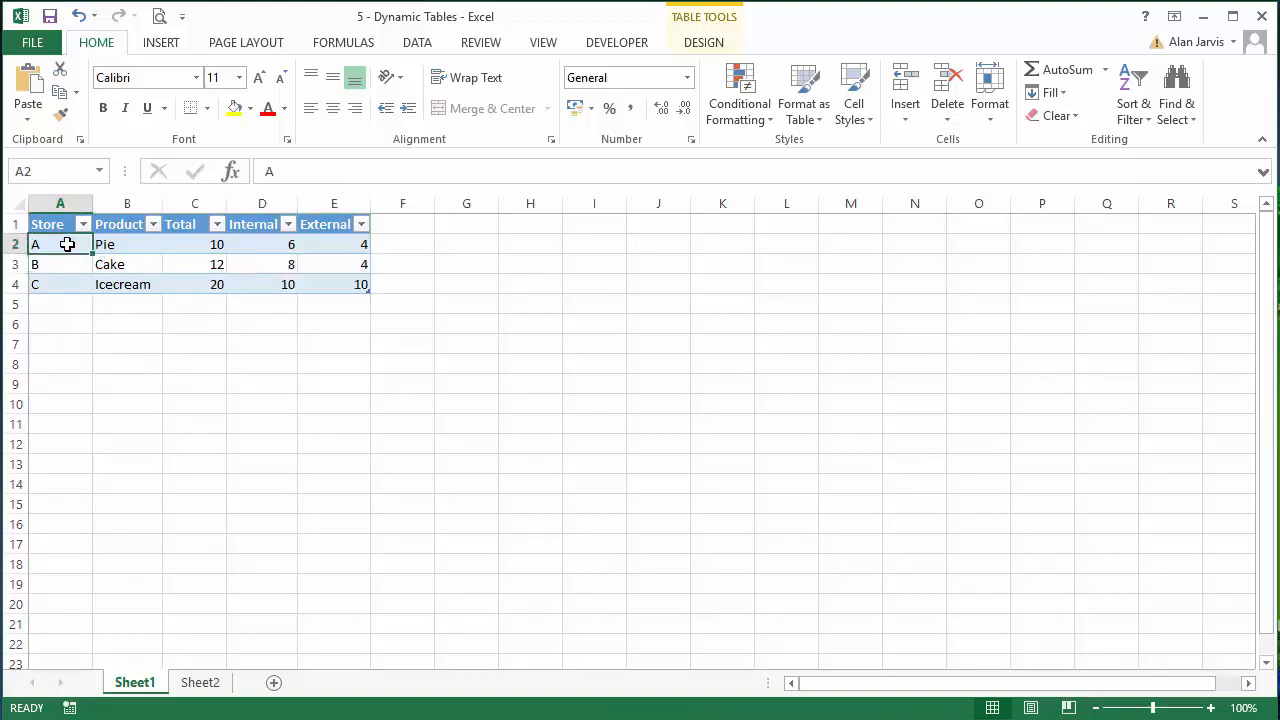
{"action": "left_click", "coordinate": [73, 171]}
{"action": "type", "text": "MyData"}
{"action": "key", "text": "Return"}
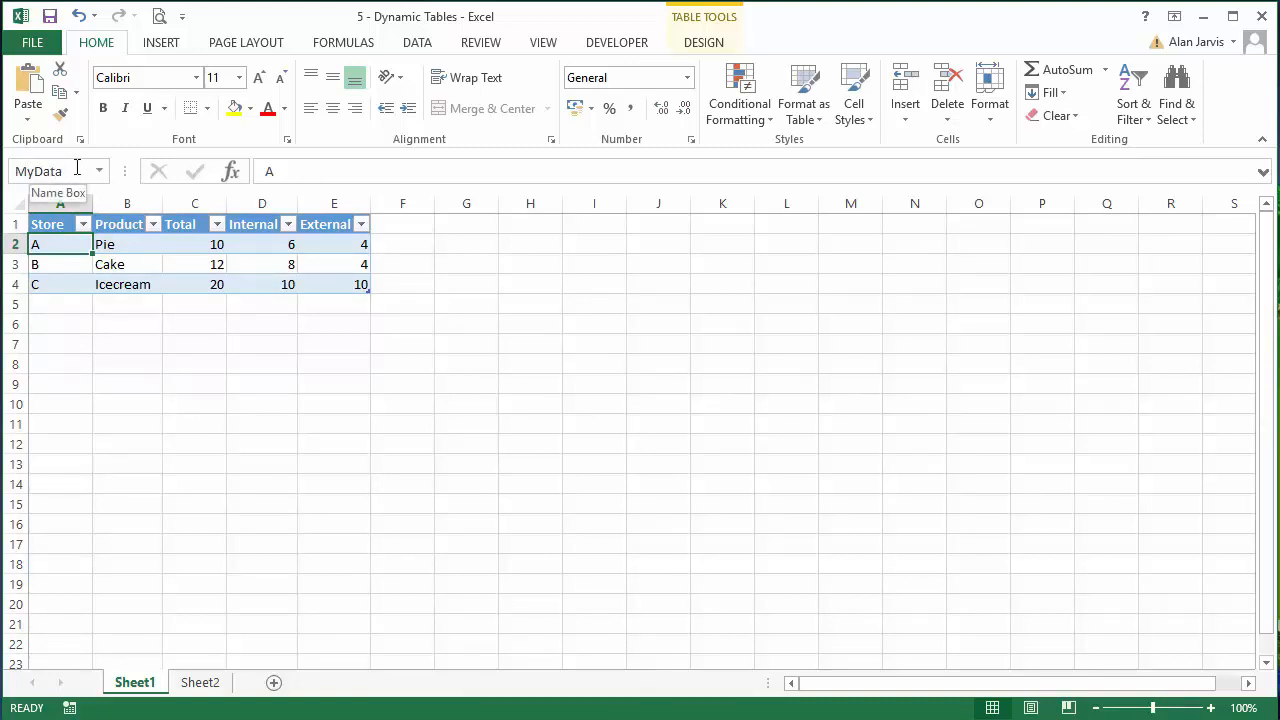
Step: Set the MyData name's reference to =OFFSET(Sheet1!$A$1,2,2,1,3) in the Name Manager
{"action": "left_click", "coordinate": [417, 44]}
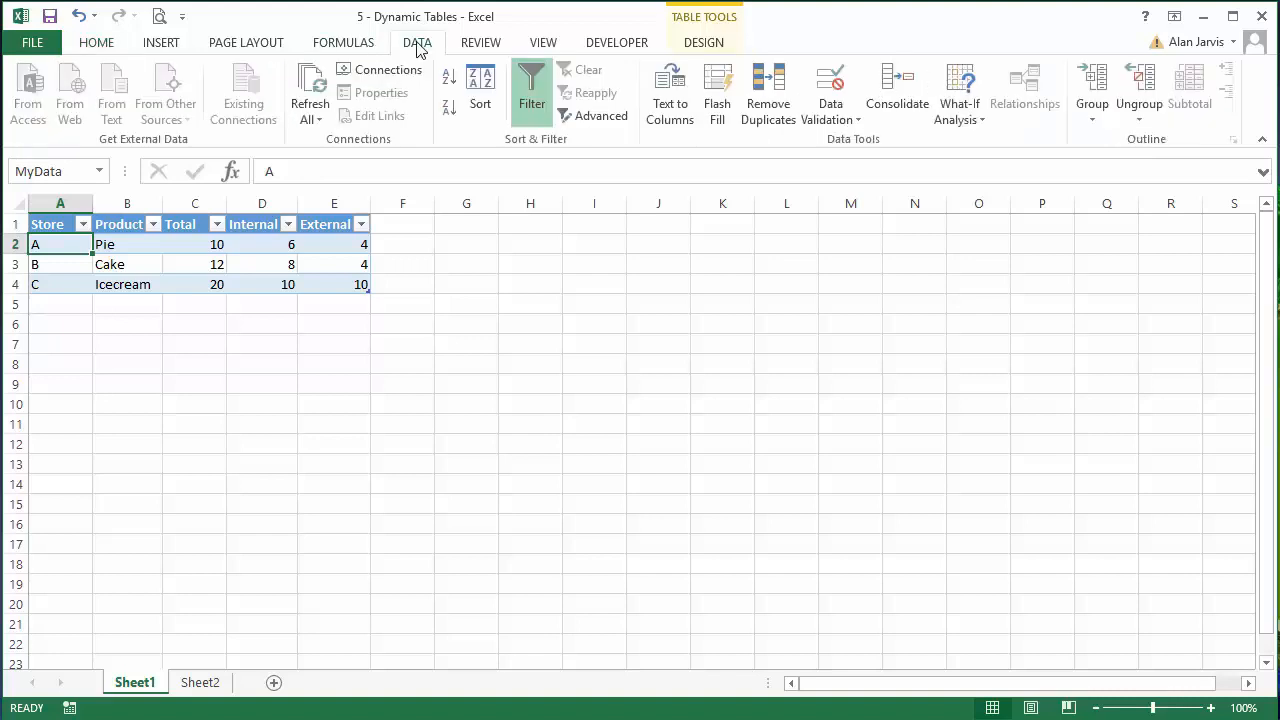
{"action": "left_click", "coordinate": [370, 44]}
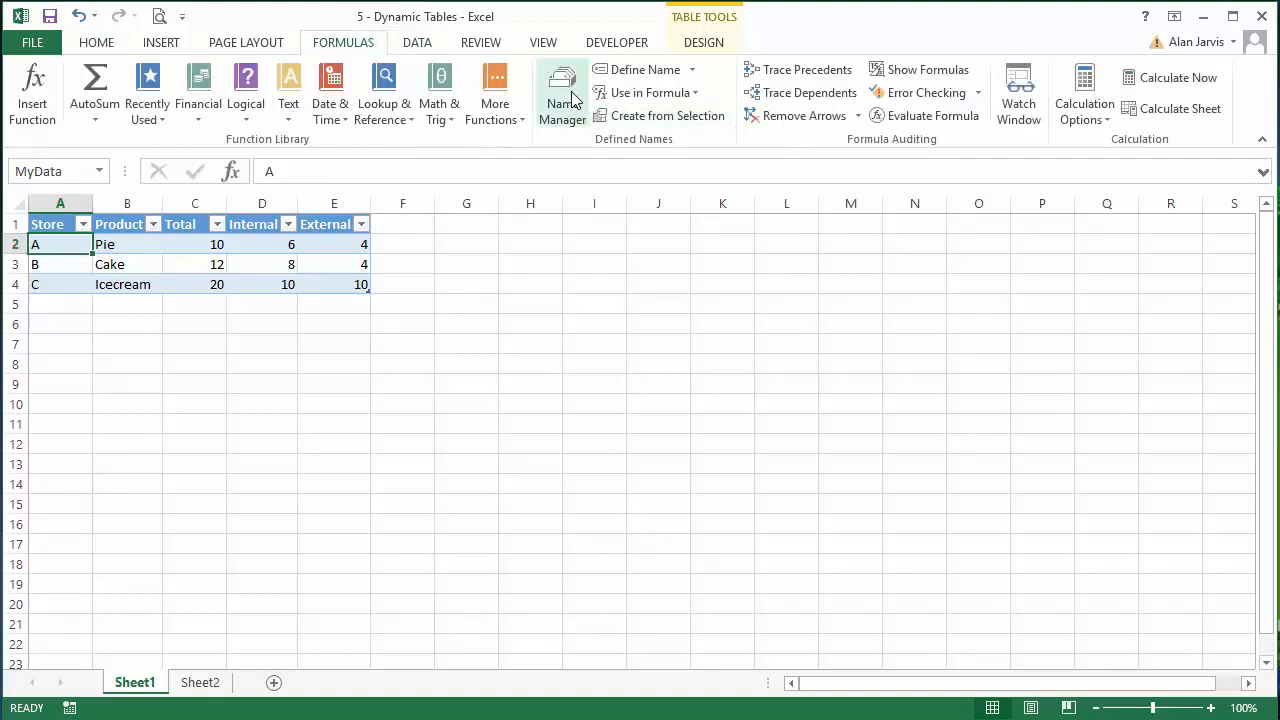
{"action": "left_click", "coordinate": [562, 90]}
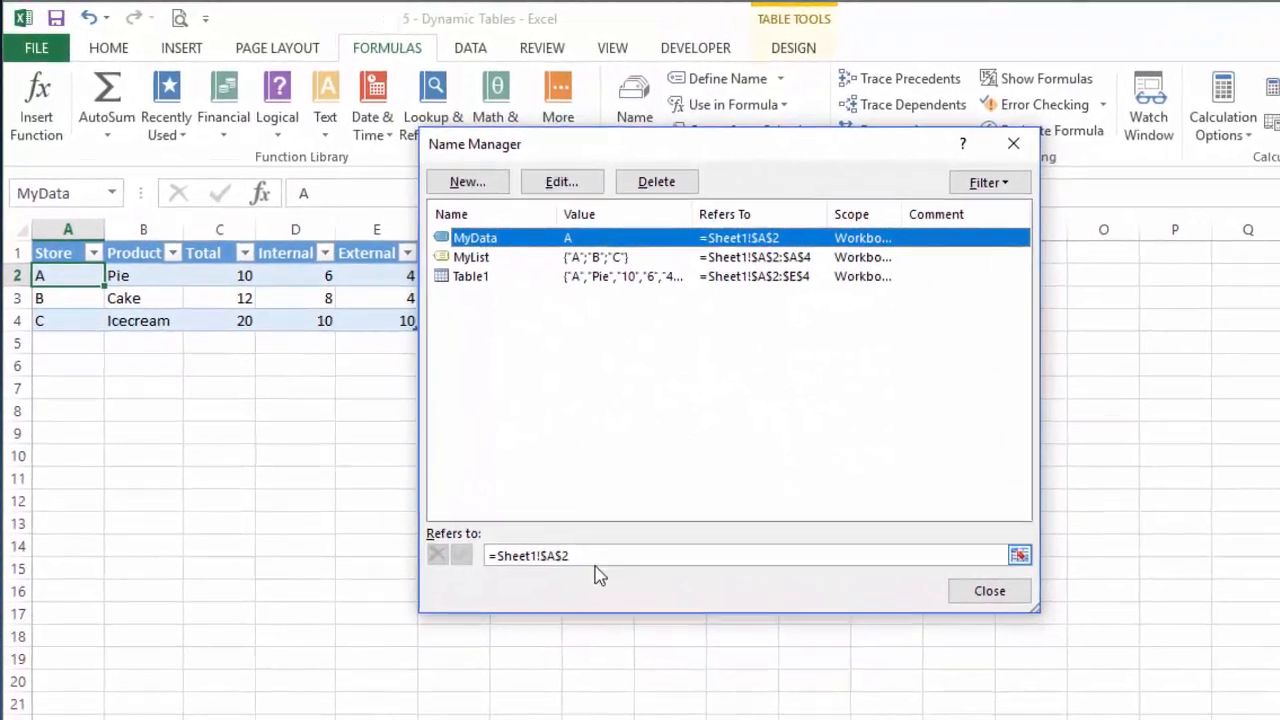
{"action": "left_click", "coordinate": [597, 568]}
{"action": "key", "text": "BackSpace"}
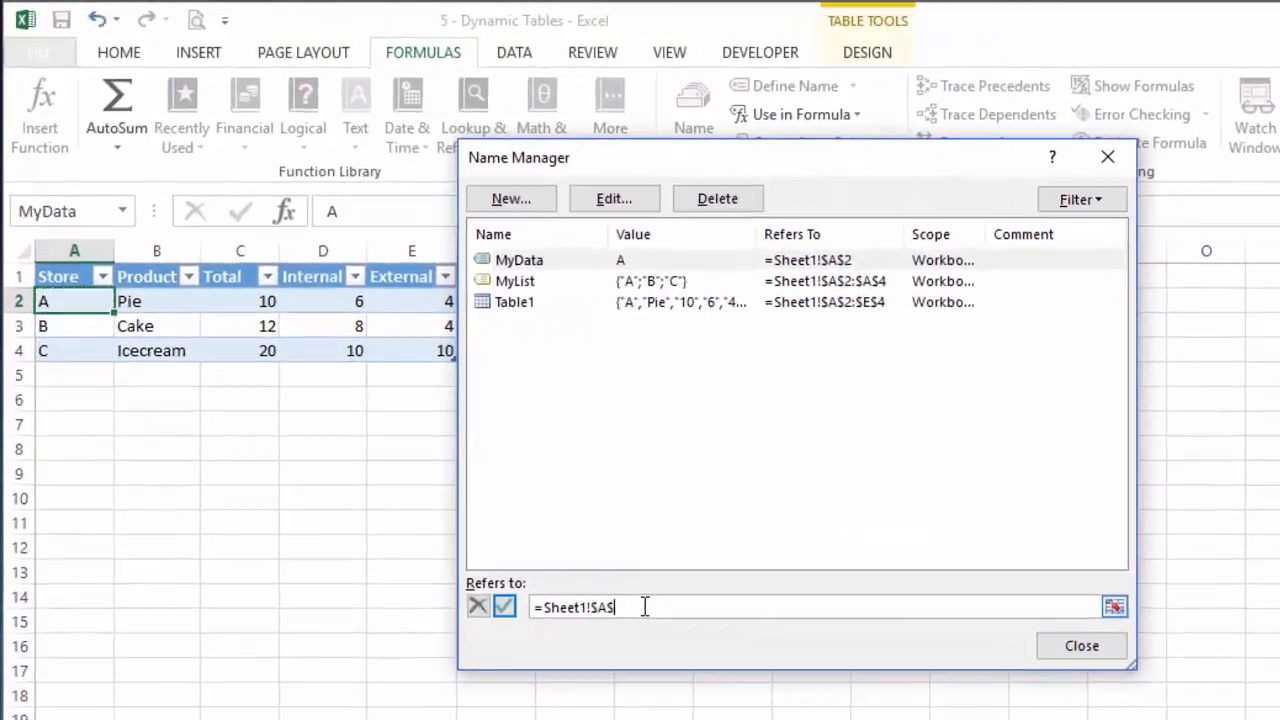
{"action": "type", "text": "1"}
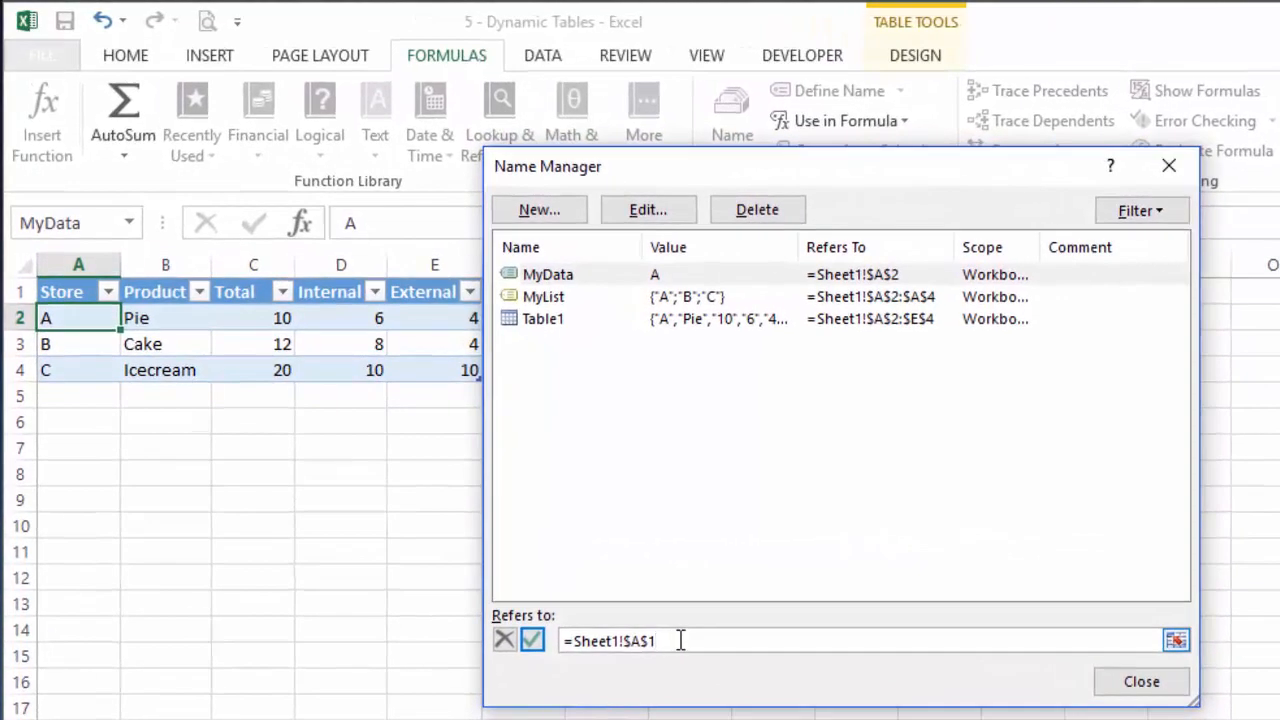
{"action": "left_click", "coordinate": [576, 645]}
{"action": "type", "text": "offset"}
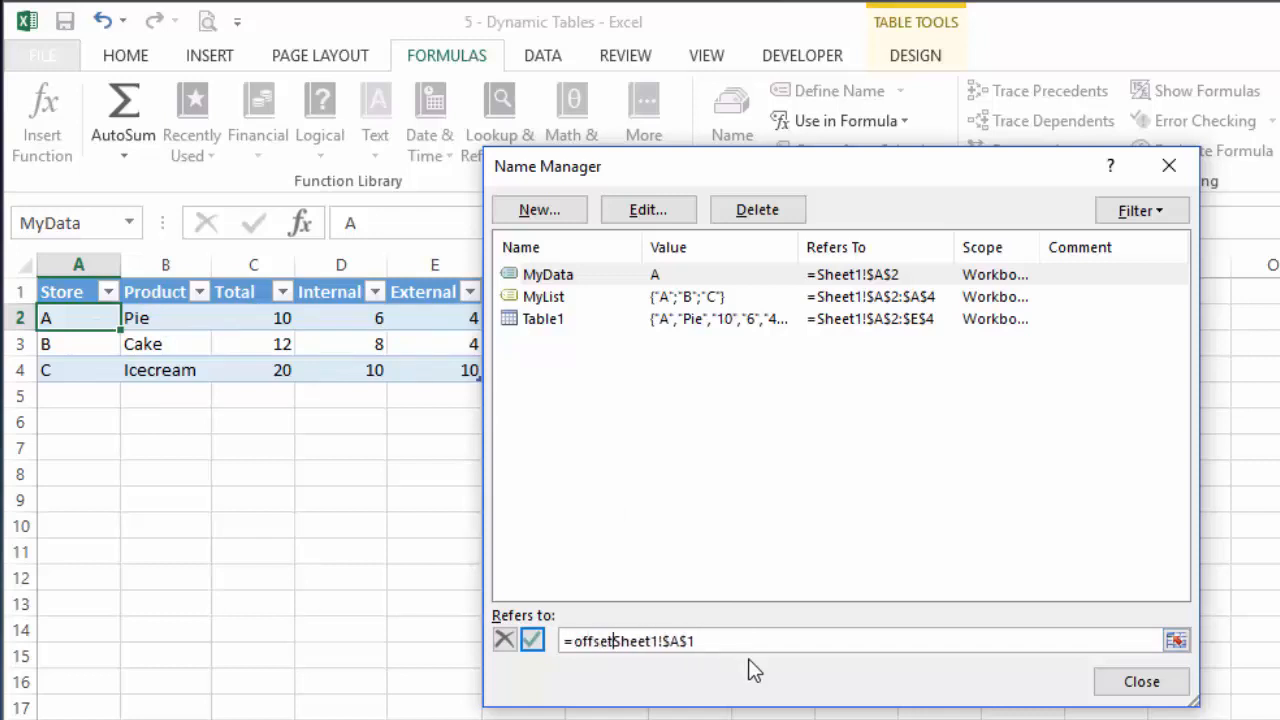
{"action": "type", "text": "("}
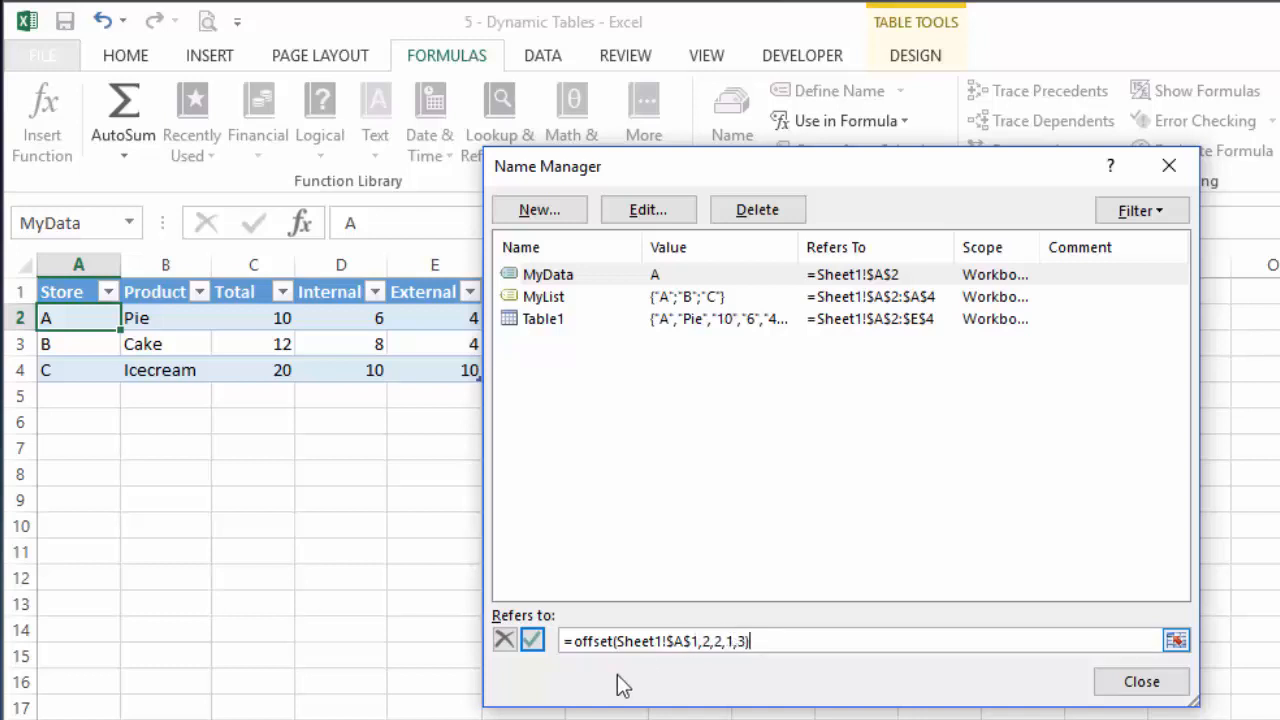
{"action": "left_click", "coordinate": [532, 640]}
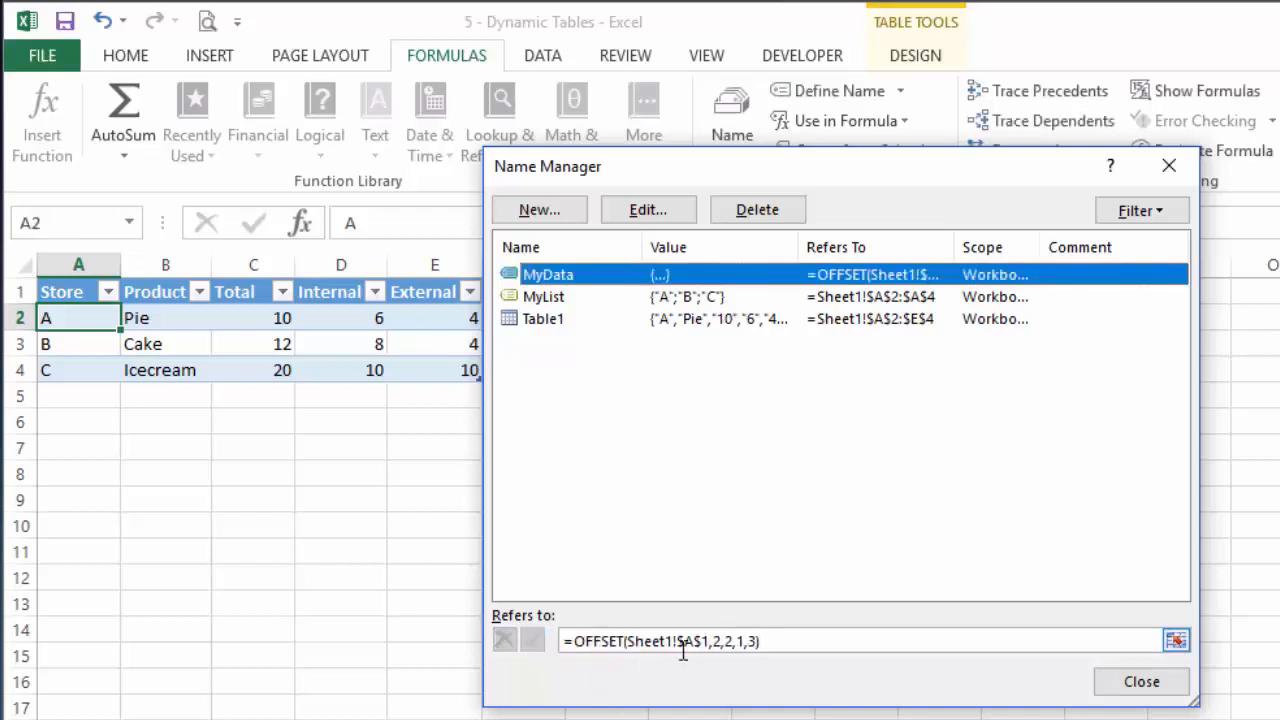
Step: Set the row offset in MyData's OFFSET reference to 1 and check the range it covers on Sheet1 before and after the change
{"action": "left_click", "coordinate": [777, 641]}
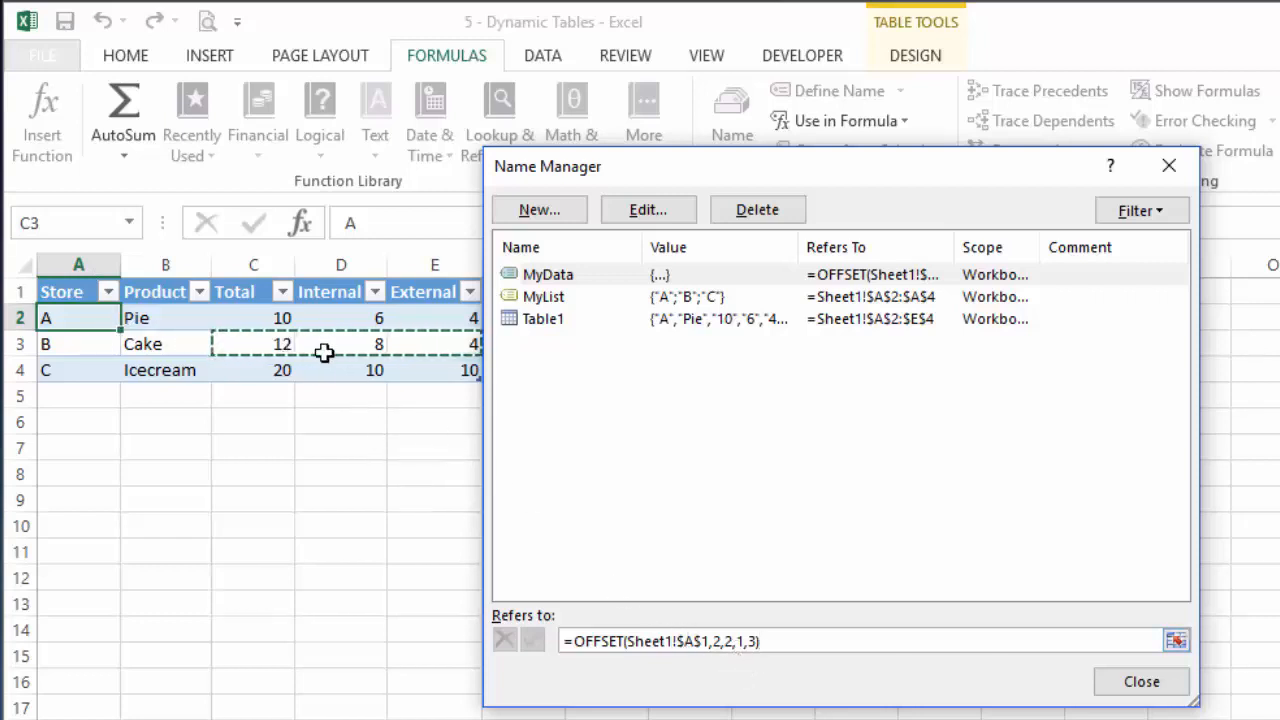
{"action": "left_click", "coordinate": [716, 645]}
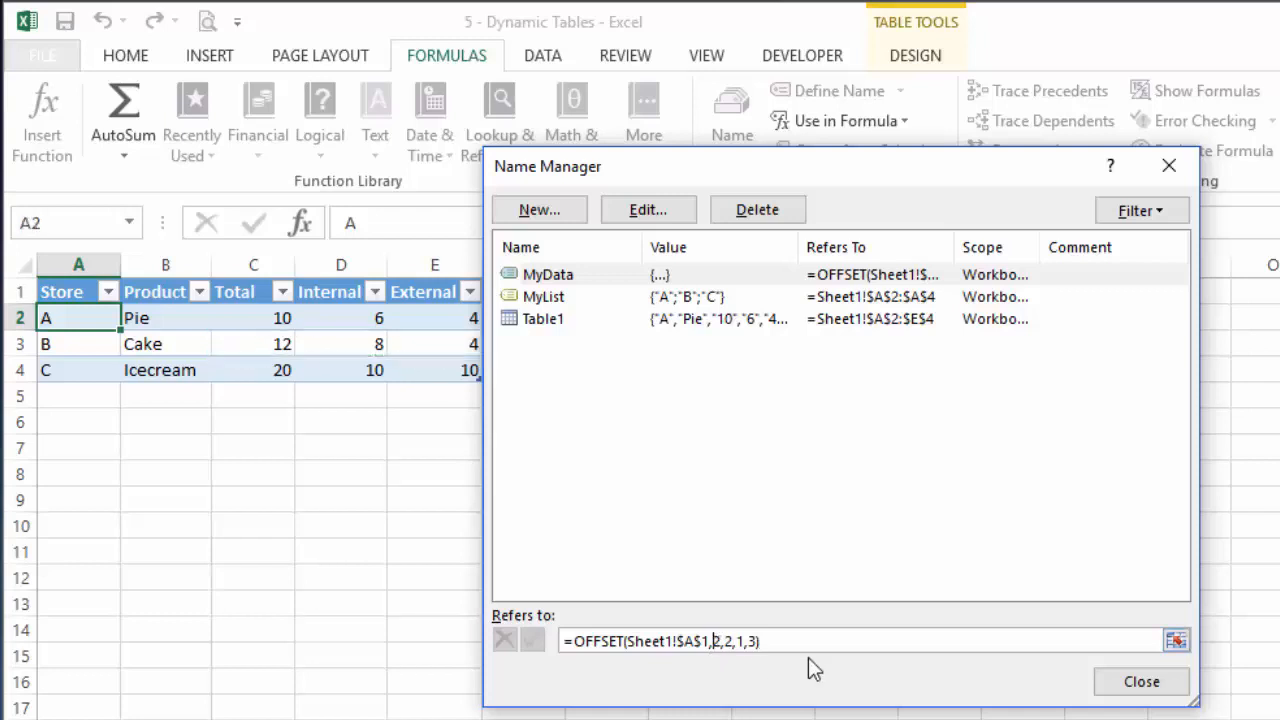
{"action": "key", "text": "Delete"}
{"action": "type", "text": "1"}
{"action": "key", "text": "Return"}
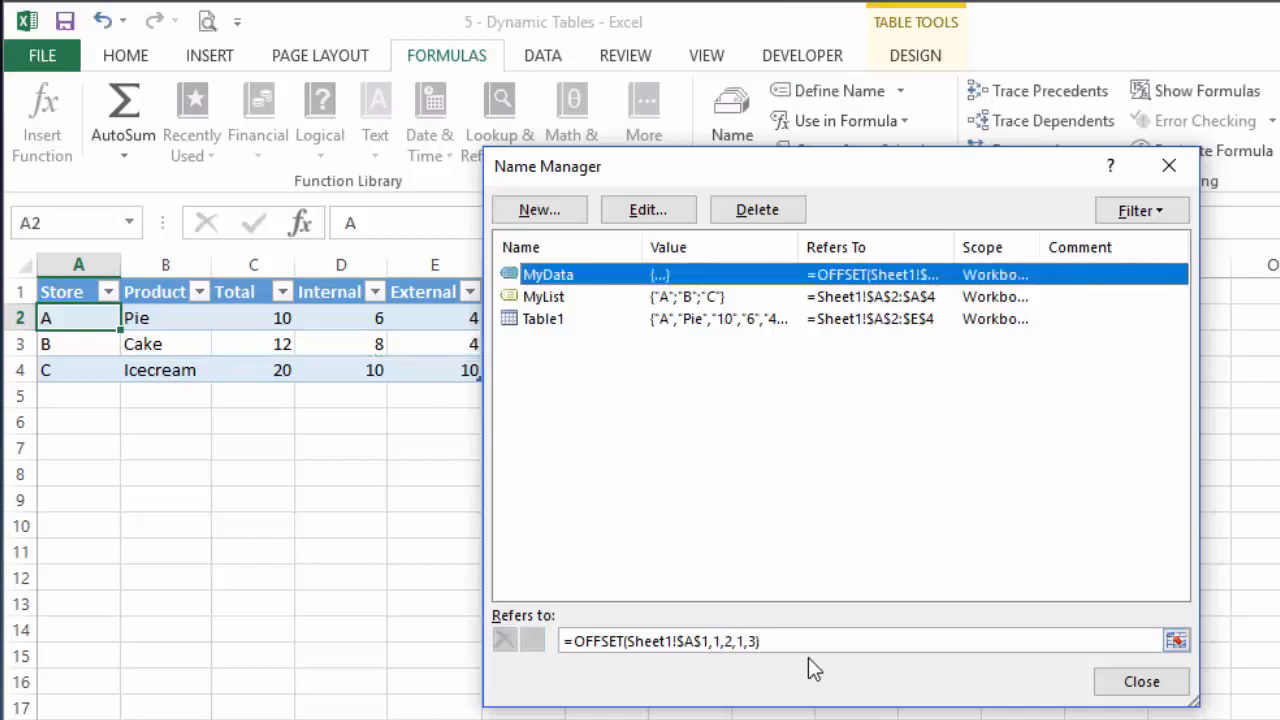
{"action": "left_click", "coordinate": [813, 641]}
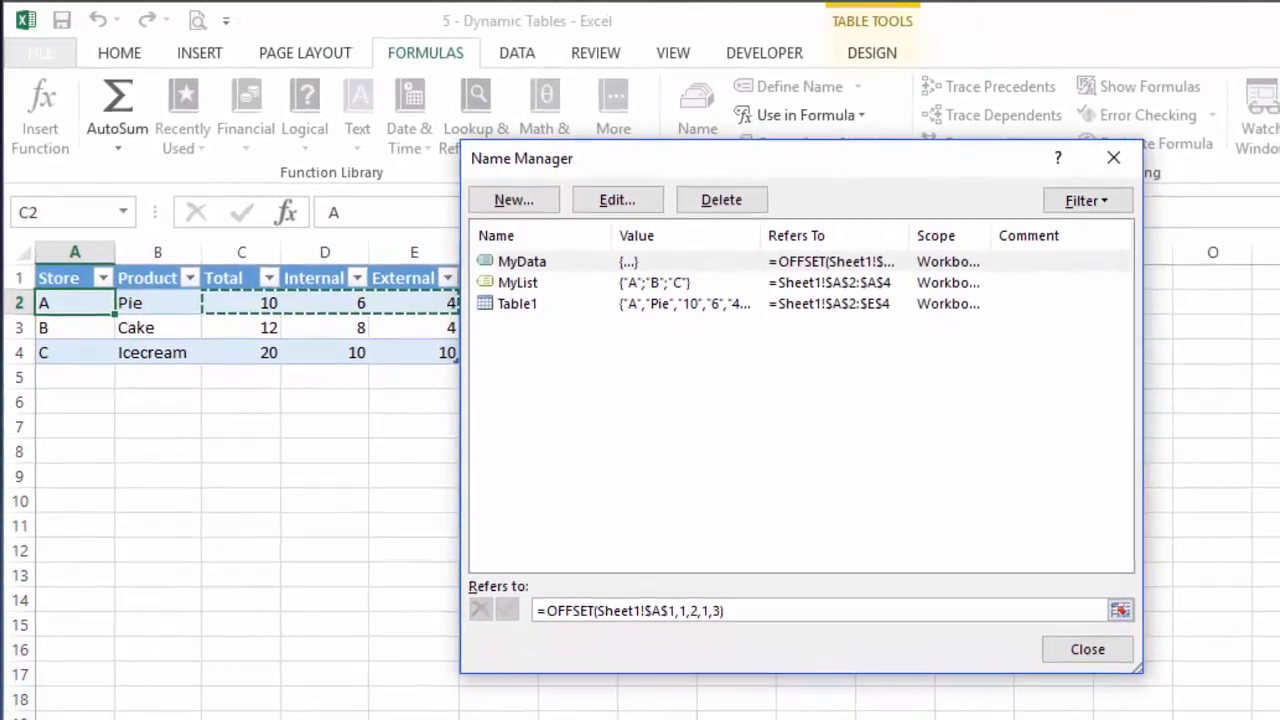
{"action": "left_click", "coordinate": [1063, 635]}
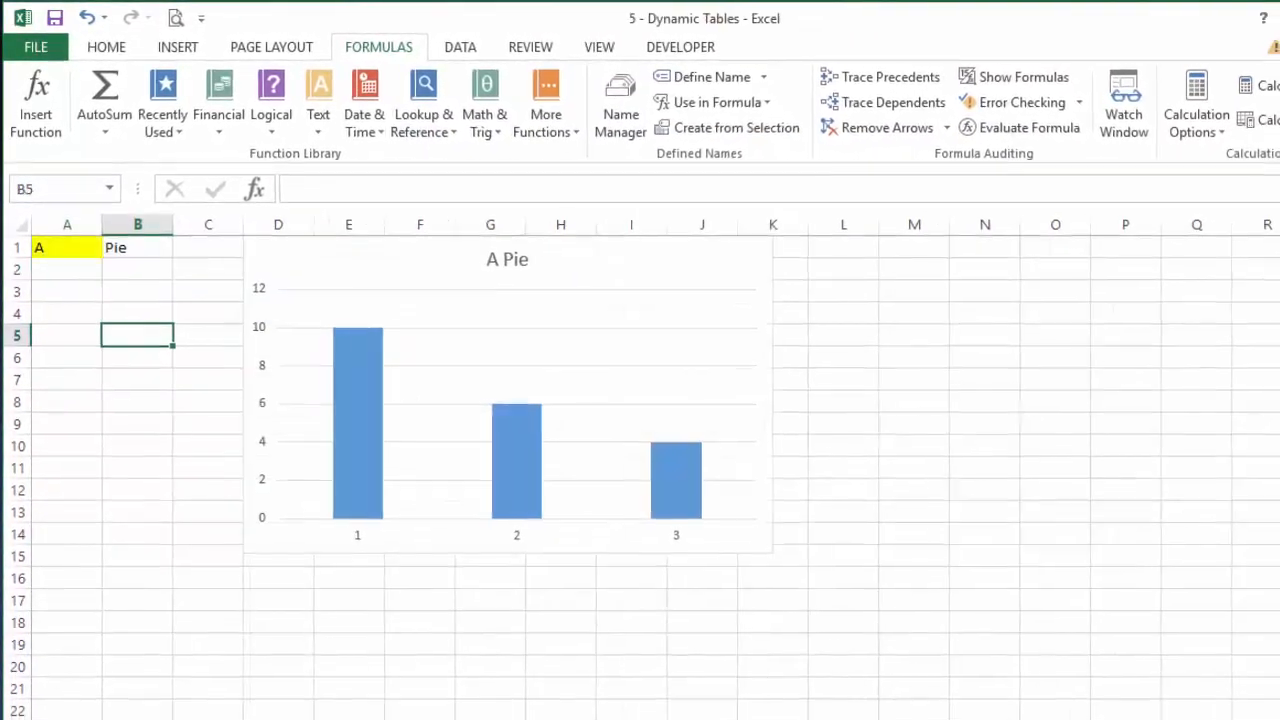
Step: Begin a MATCH formula in Sheet2 cell A6 that looks up A1 in Sheet1's column A, with the column reference absolute
{"action": "left_click", "coordinate": [70, 356]}
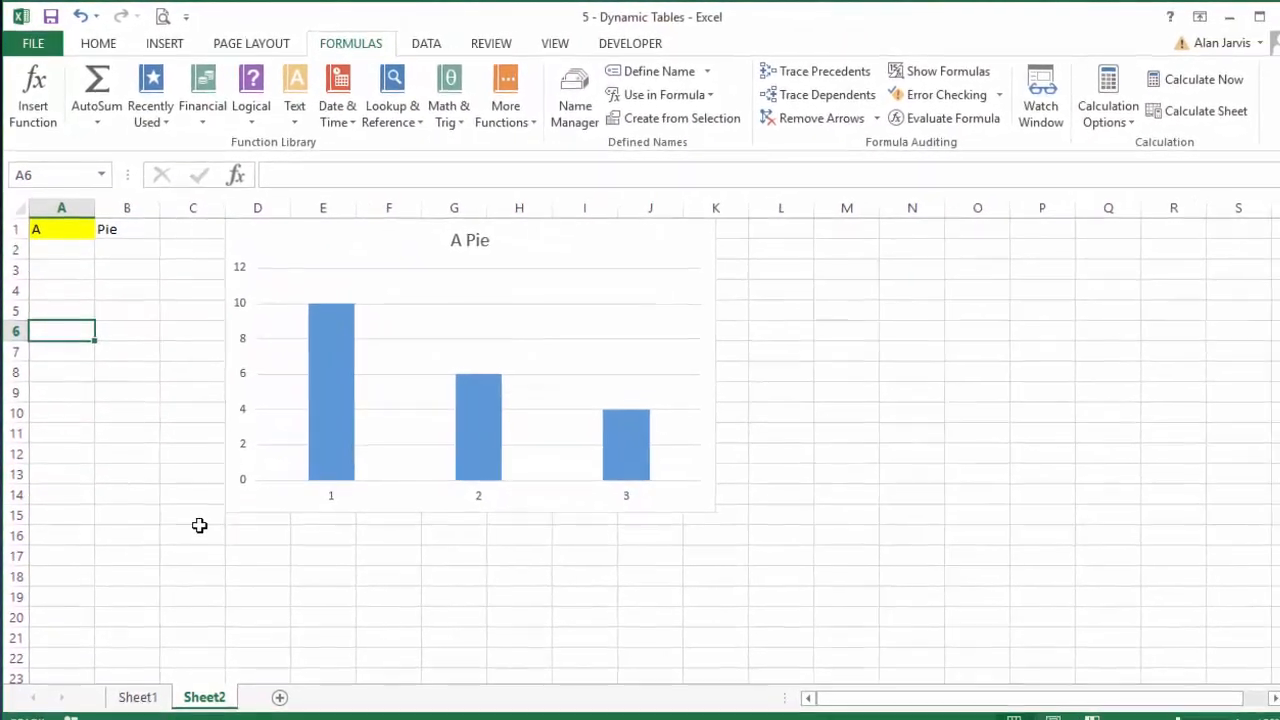
{"action": "type", "text": "=ma"}
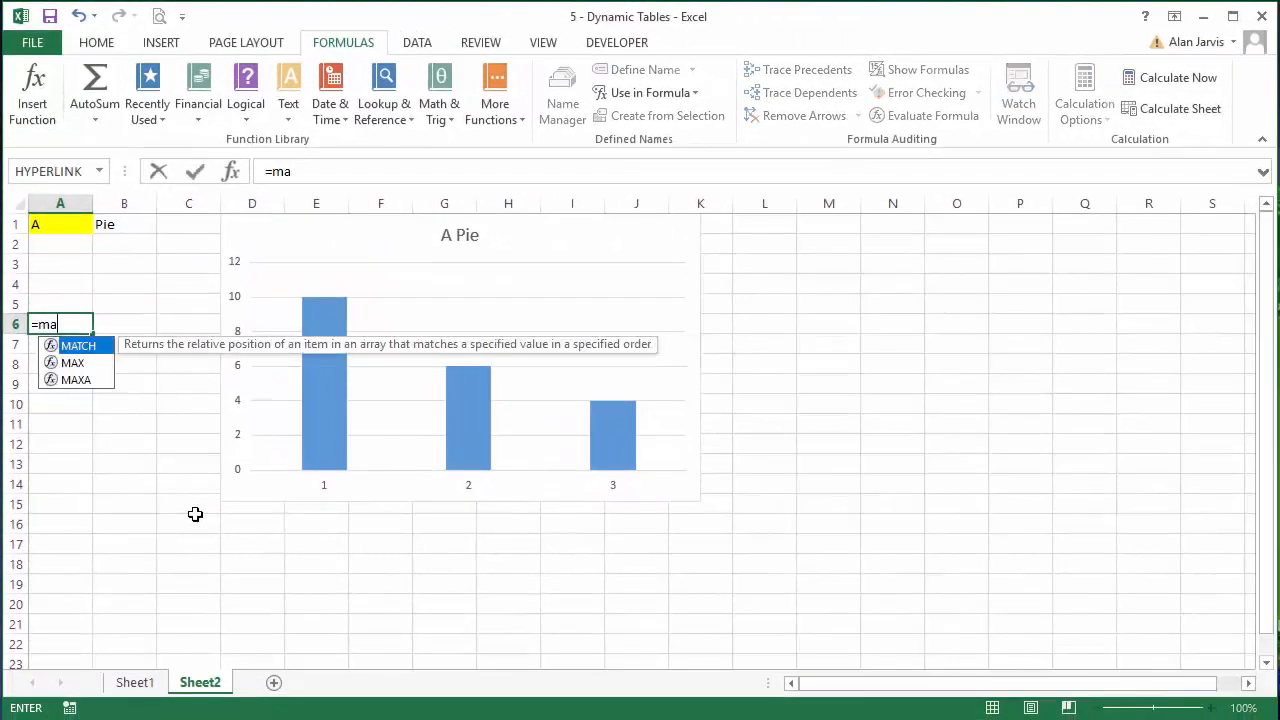
{"action": "type", "text": "tch("}
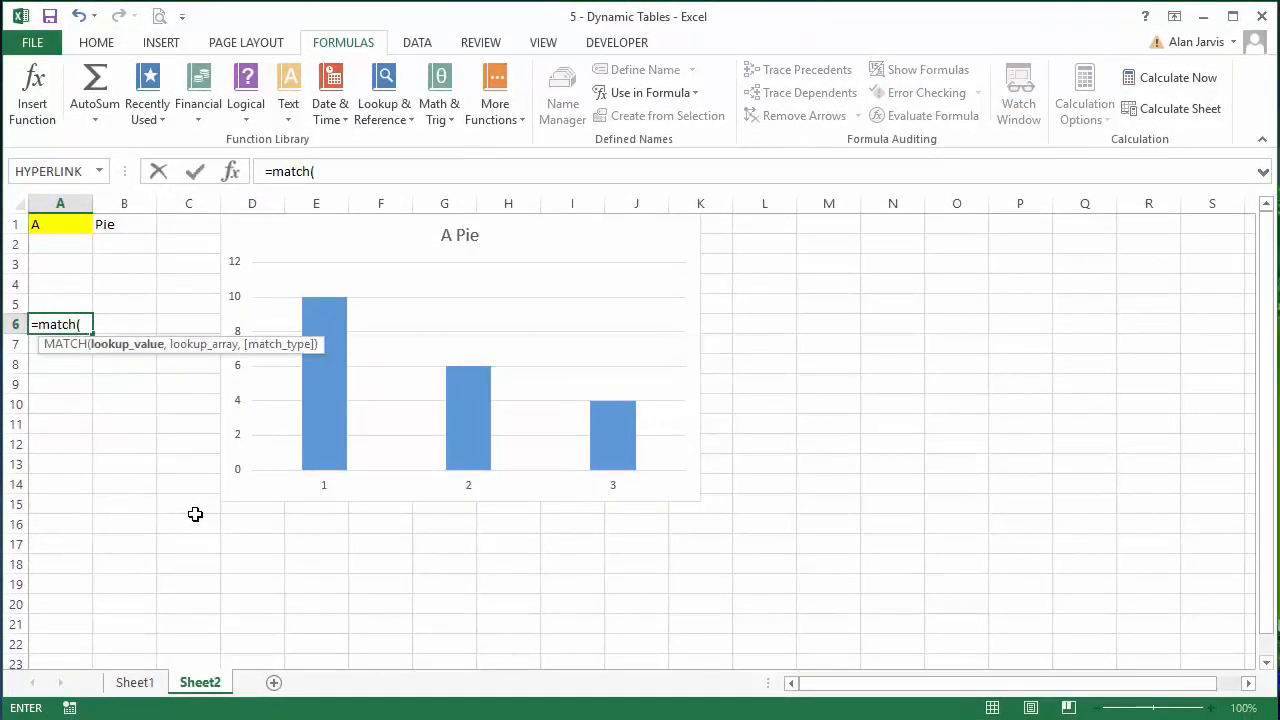
{"action": "left_click", "coordinate": [60, 222]}
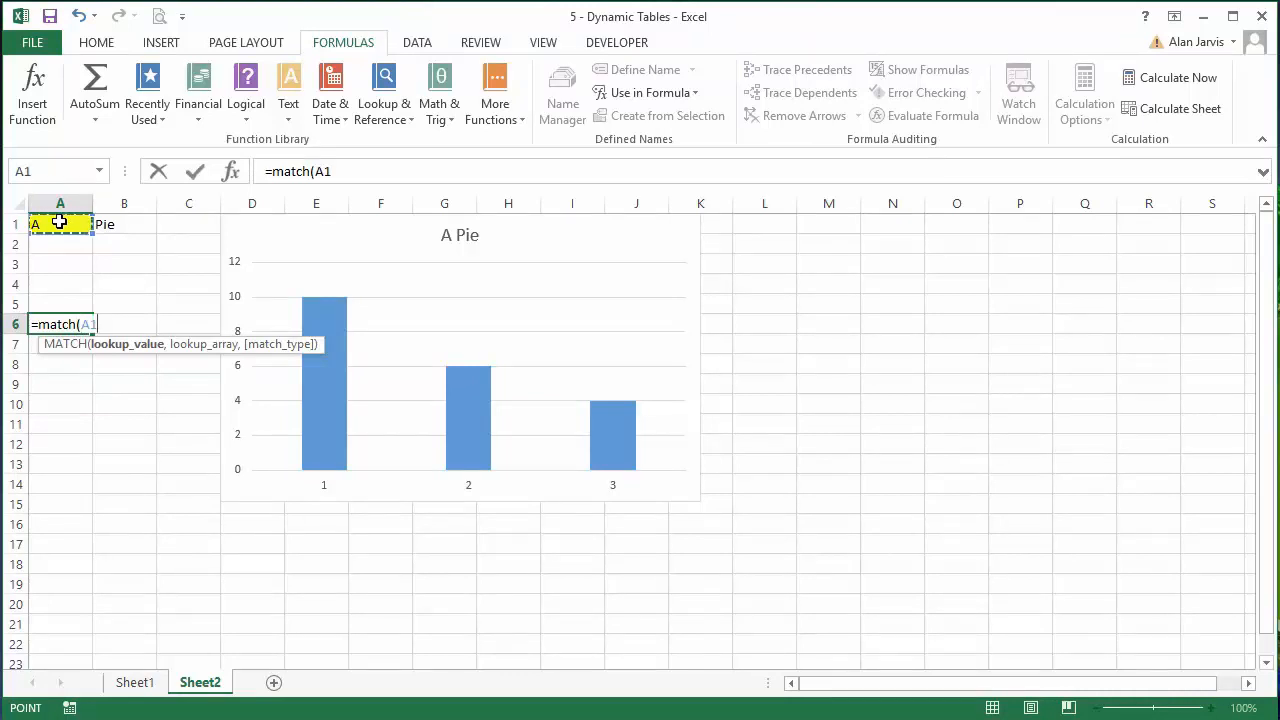
{"action": "type", "text": ","}
{"action": "left_click", "coordinate": [135, 682]}
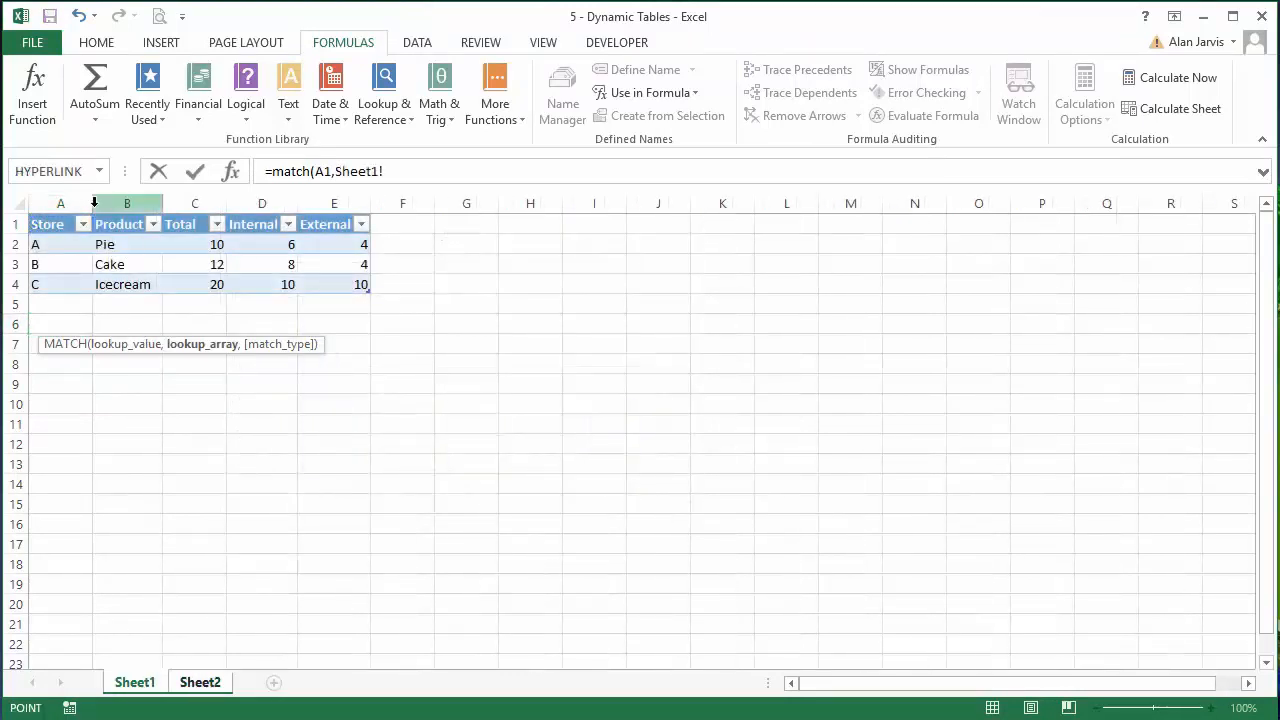
{"action": "left_click", "coordinate": [63, 204]}
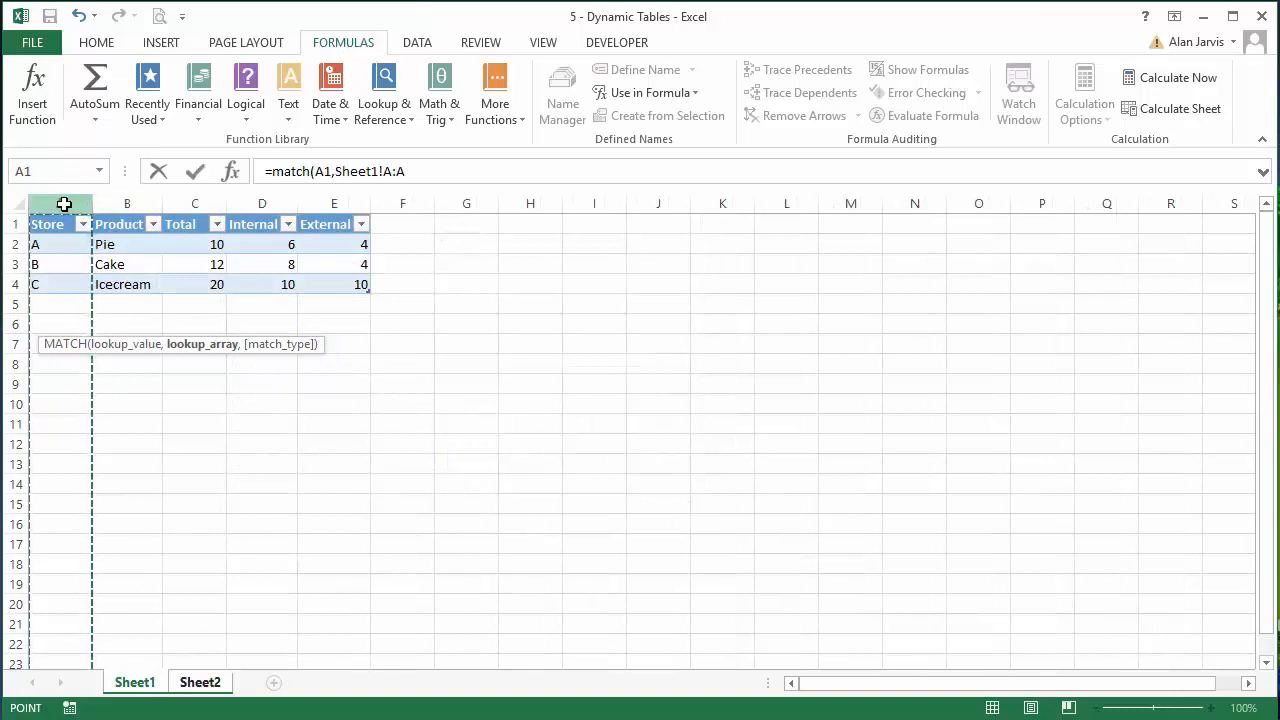
{"action": "key", "text": "F4"}
Step: Make the A1 lookup reference absolute and complete the formula as =MATCH($A$1,Sheet1!$A:$A,0)
{"action": "left_click", "coordinate": [321, 172]}
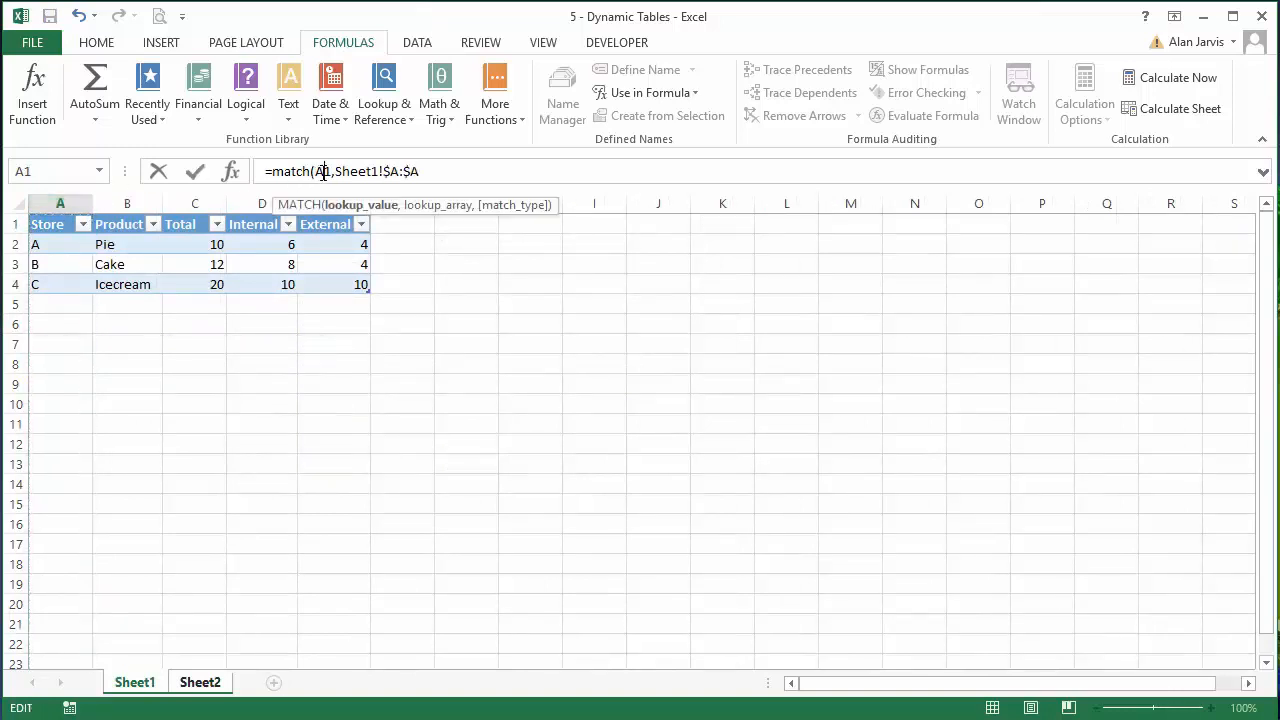
{"action": "key", "text": "F4"}
{"action": "left_click", "coordinate": [476, 177]}
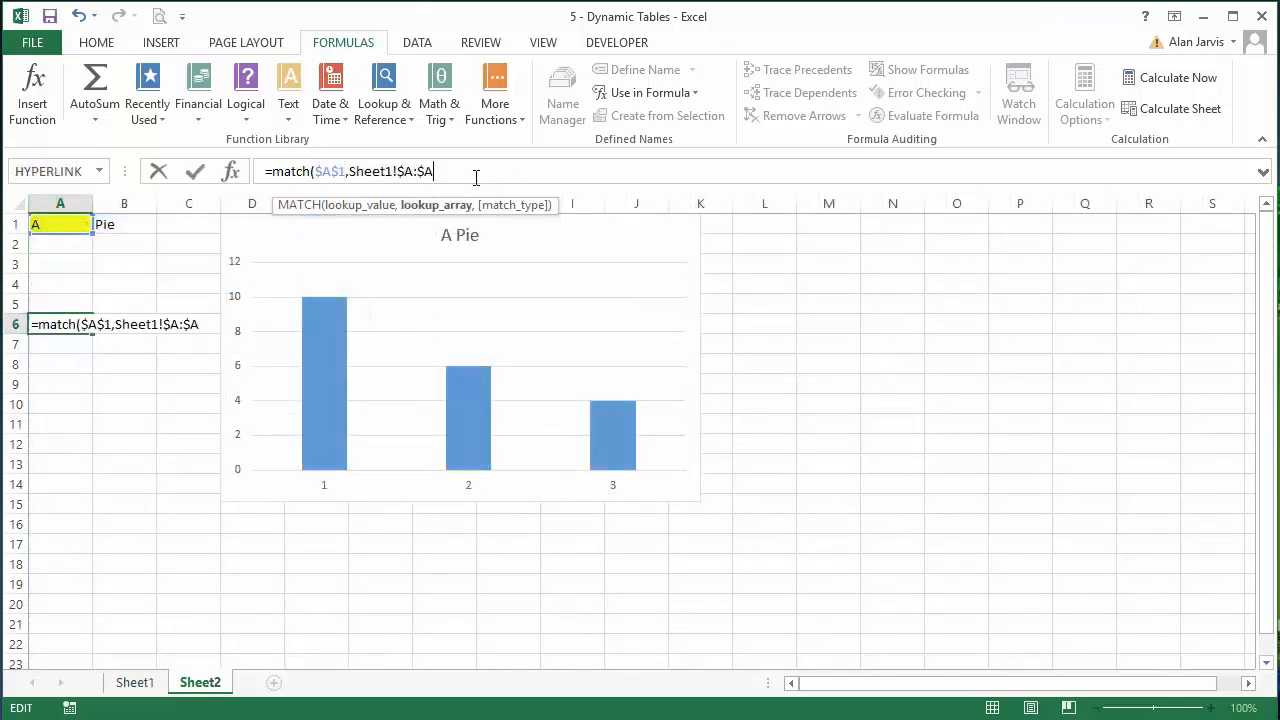
{"action": "type", "text": ","}
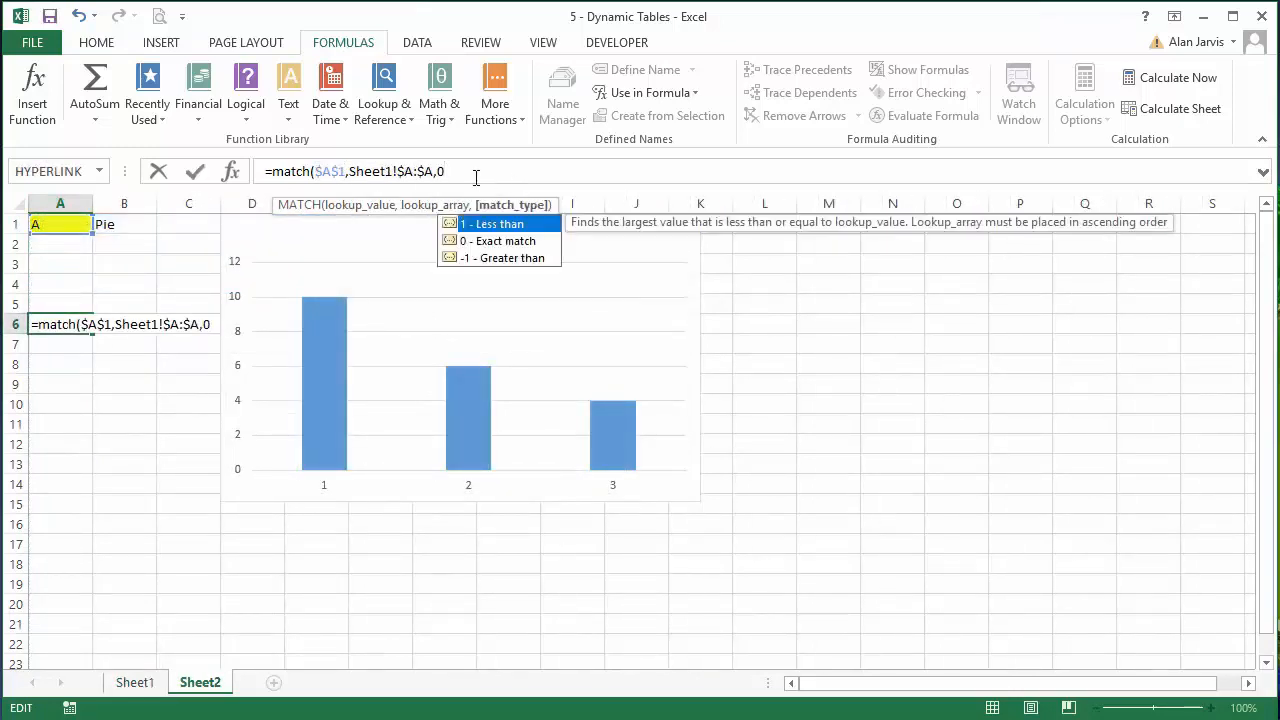
{"action": "type", "text": "0"}
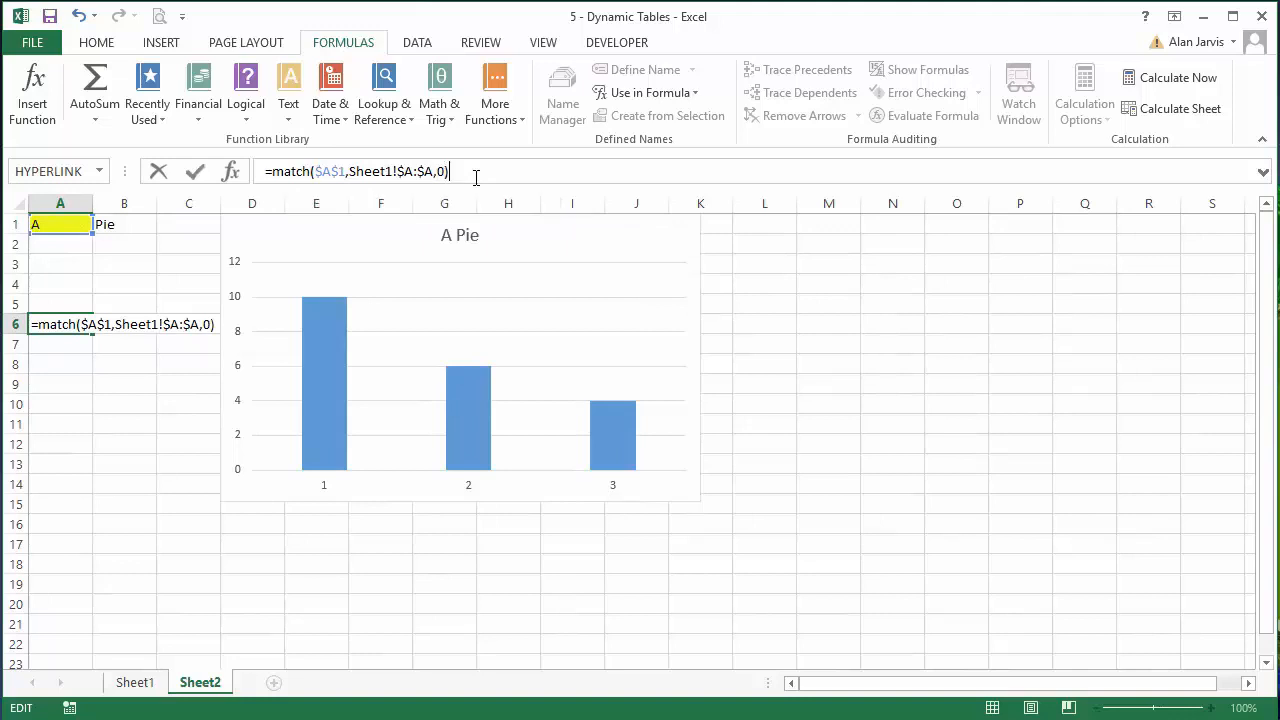
{"action": "type", "text": ")"}
{"action": "key", "text": "Return"}
{"action": "key", "text": "Up"}
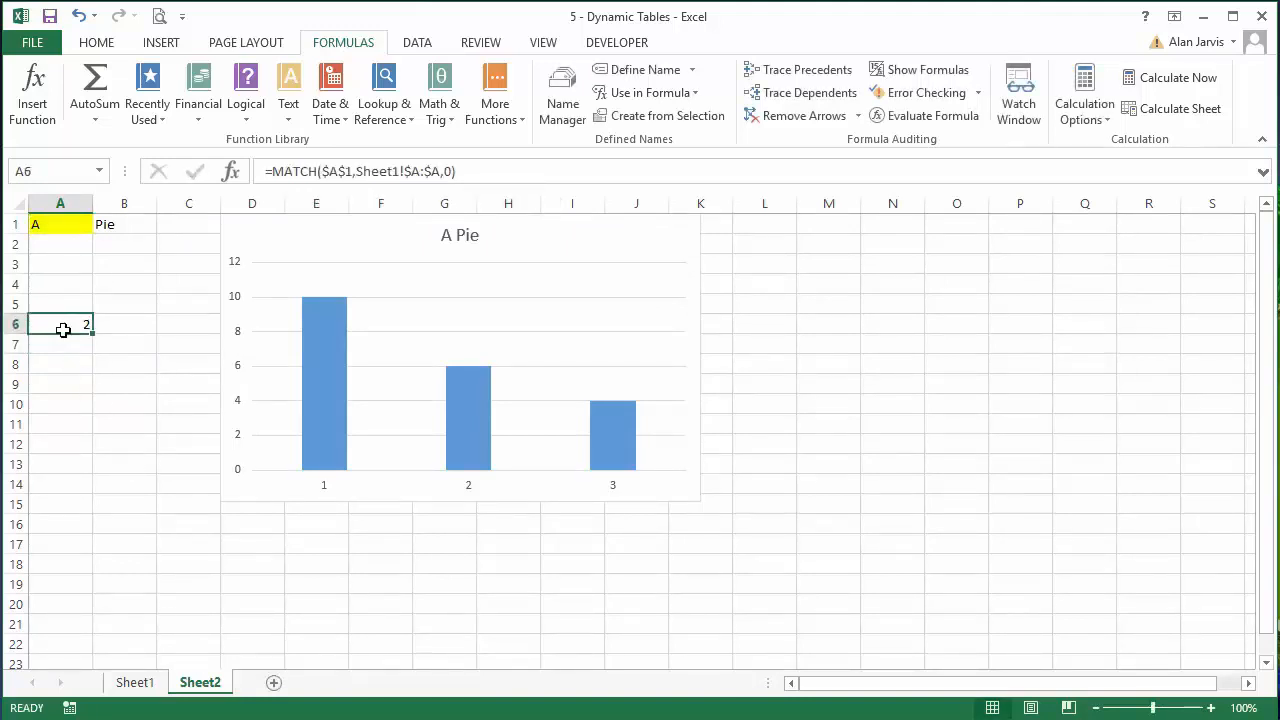
Step: Check the Store header and first store row on Sheet1, and extend the A6 formula on Sheet2 to subtract 1 from the match
{"action": "left_click", "coordinate": [136, 683]}
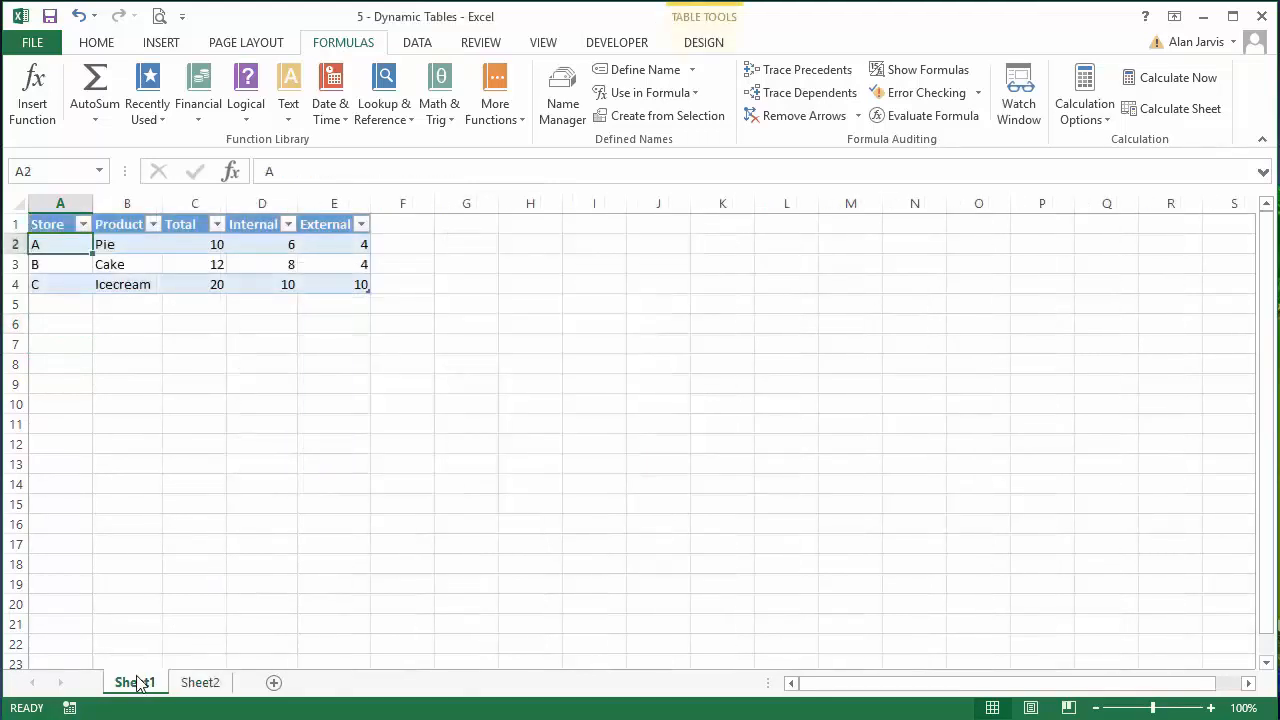
{"action": "left_click", "coordinate": [51, 221]}
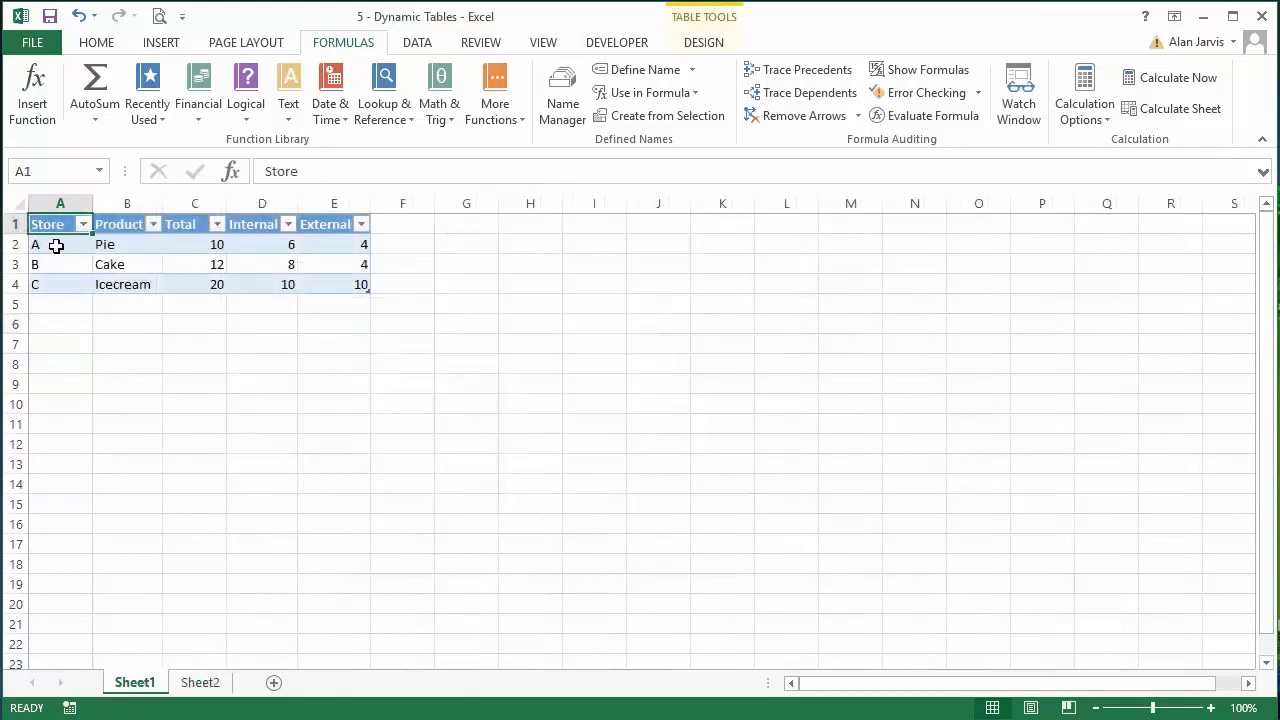
{"action": "left_click", "coordinate": [57, 246]}
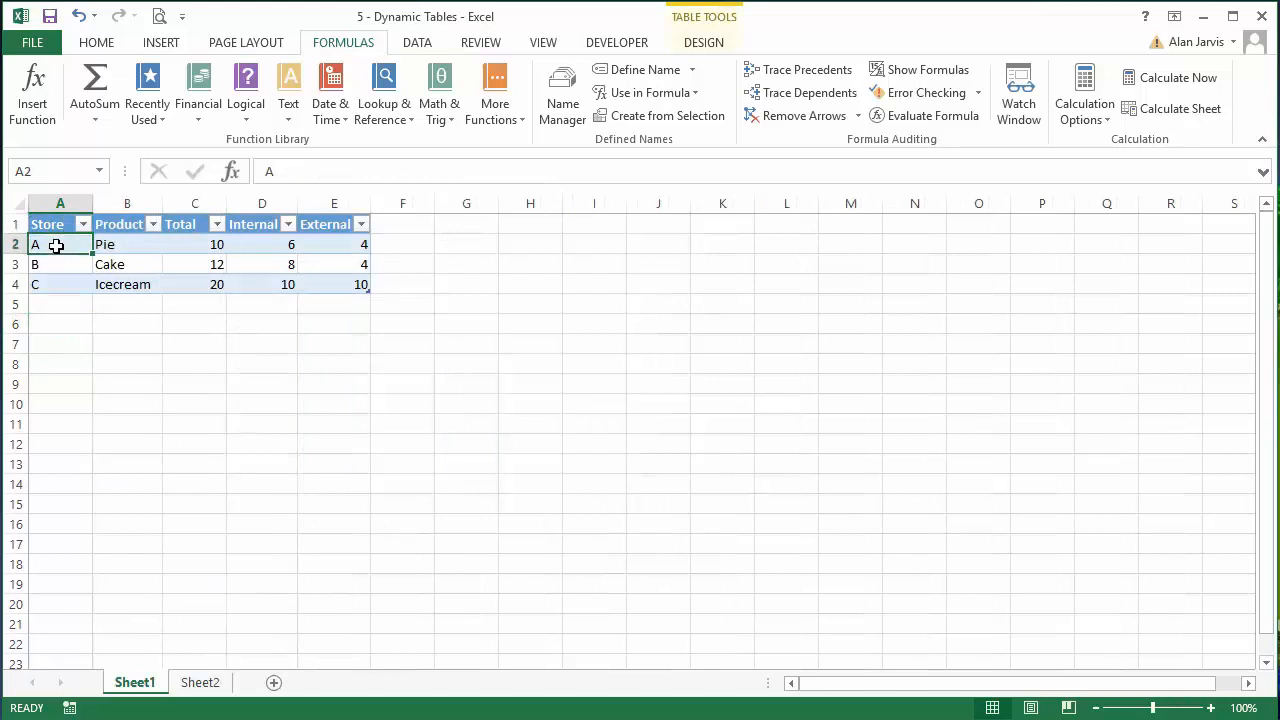
{"action": "left_click", "coordinate": [200, 683]}
{"action": "left_click", "coordinate": [490, 167]}
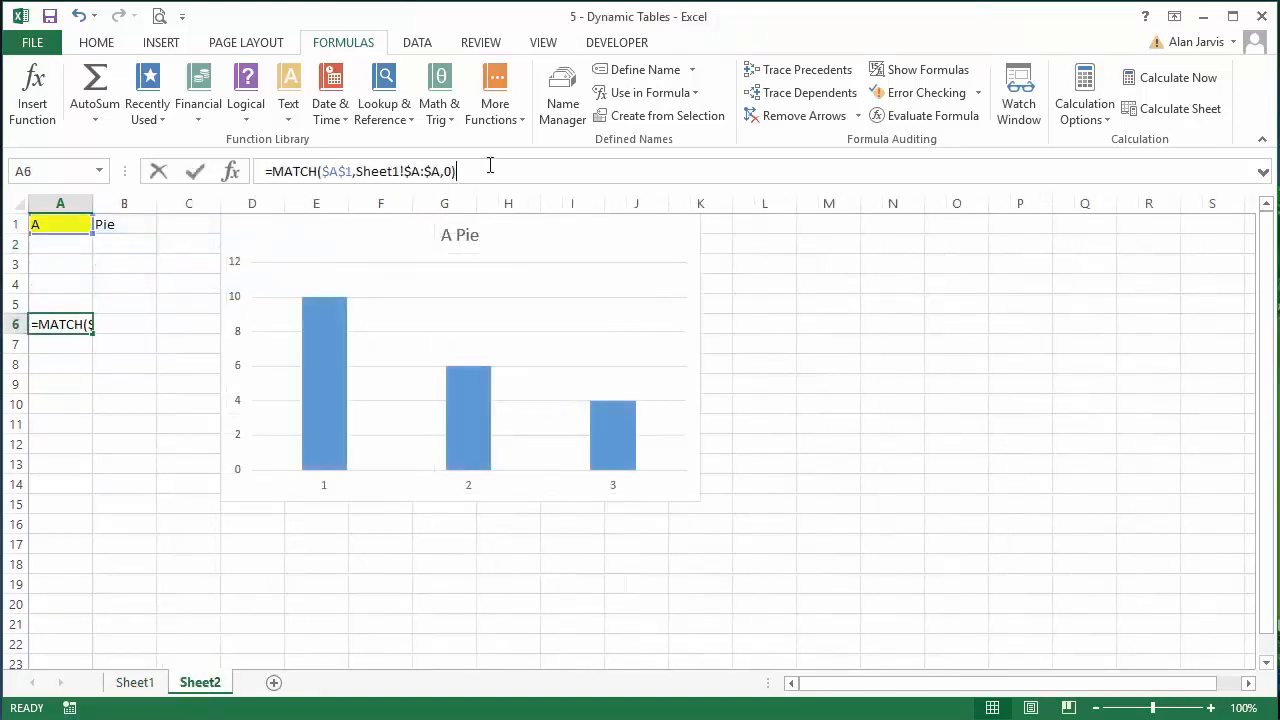
{"action": "type", "text": "-1"}
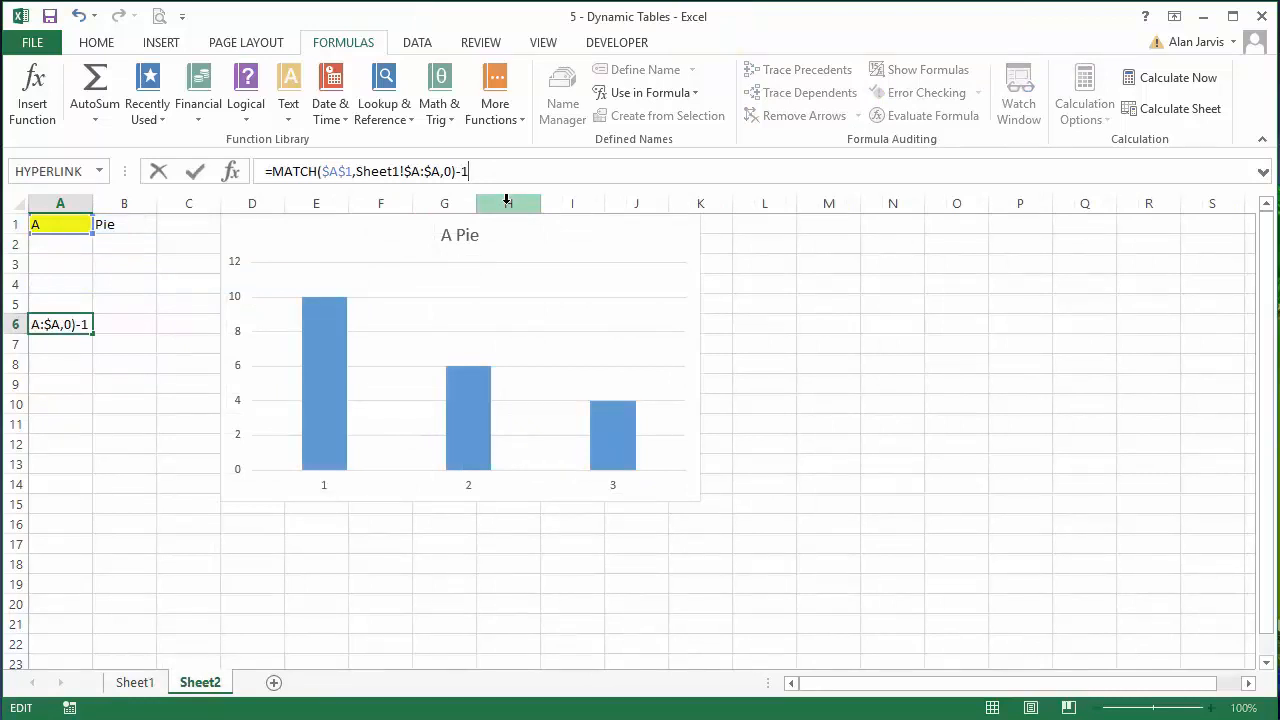
{"action": "key", "text": "Return"}
{"action": "key", "text": "Up"}
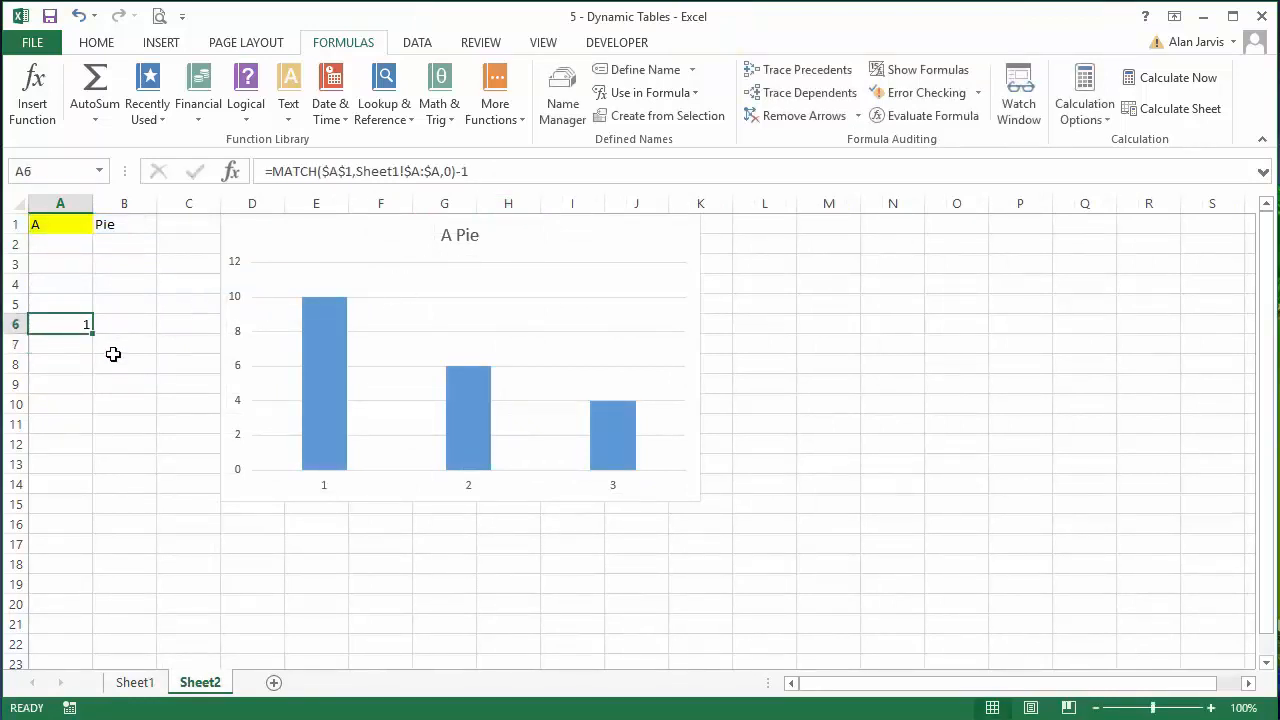
Step: Copy the expression MATCH($A$1,Sheet1!$A:$A,0)-1 from Sheet2 cell A6, without the equals sign, and leave the cell unedited
{"action": "left_click", "coordinate": [135, 682]}
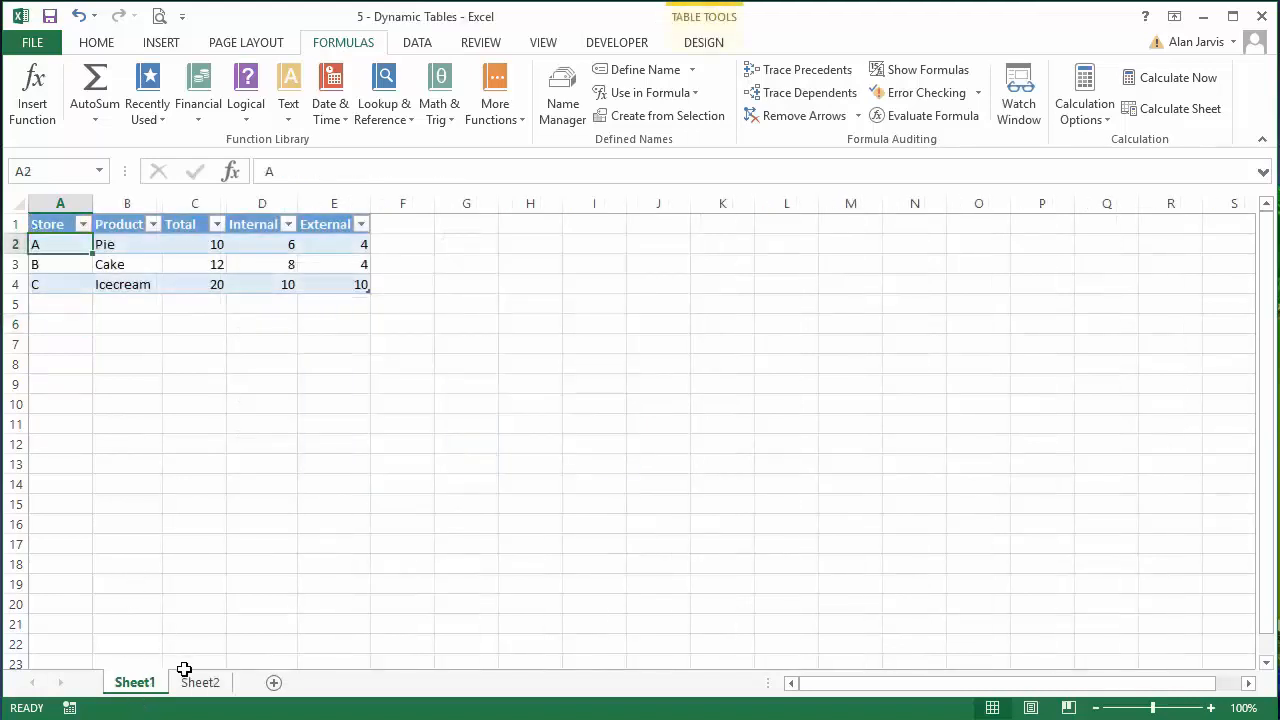
{"action": "left_click", "coordinate": [197, 682]}
{"action": "left_click", "coordinate": [497, 167]}
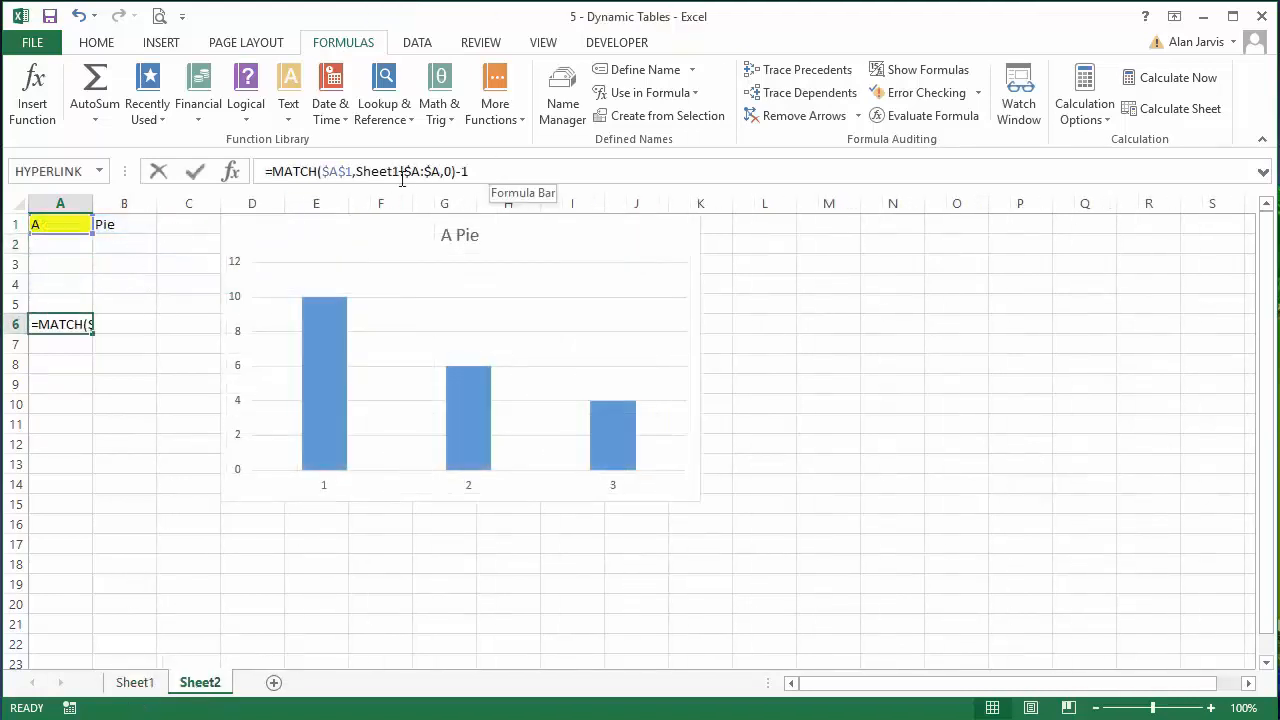
{"action": "left_click_drag", "start_coordinate": [497, 168], "coordinate": [275, 162]}
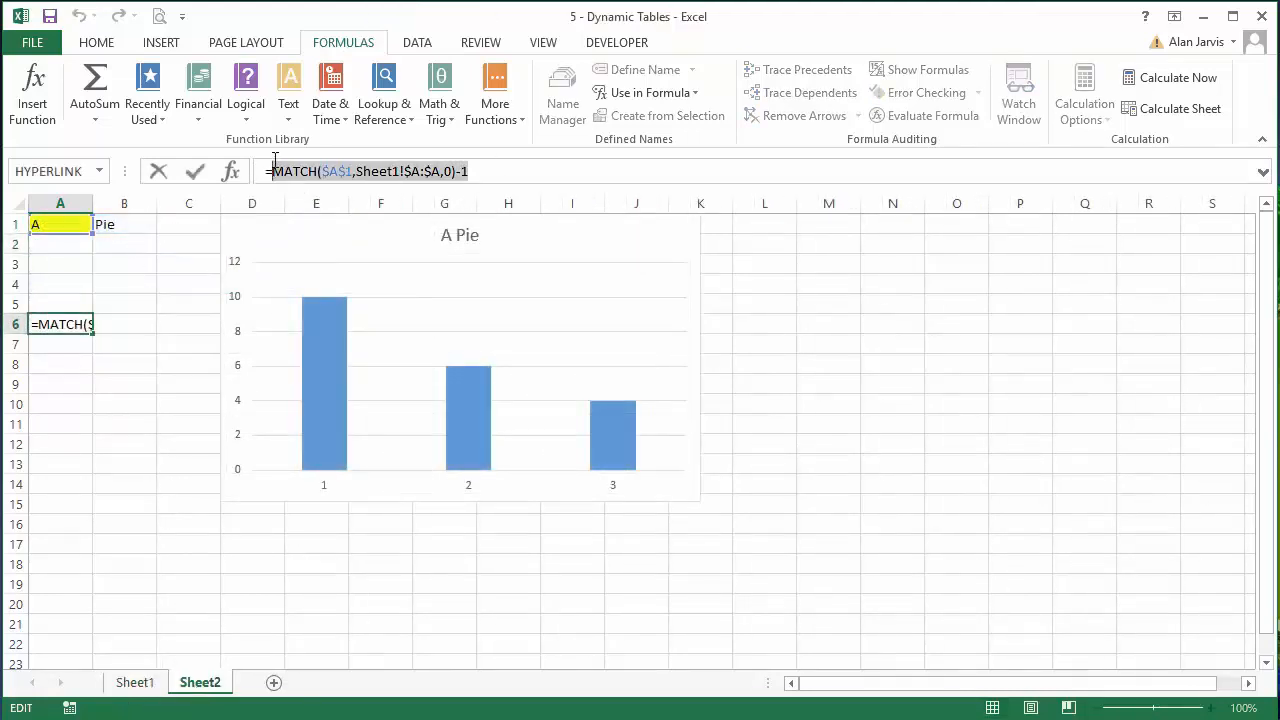
{"action": "key", "text": "ctrl+c"}
{"action": "key", "text": "Escape"}
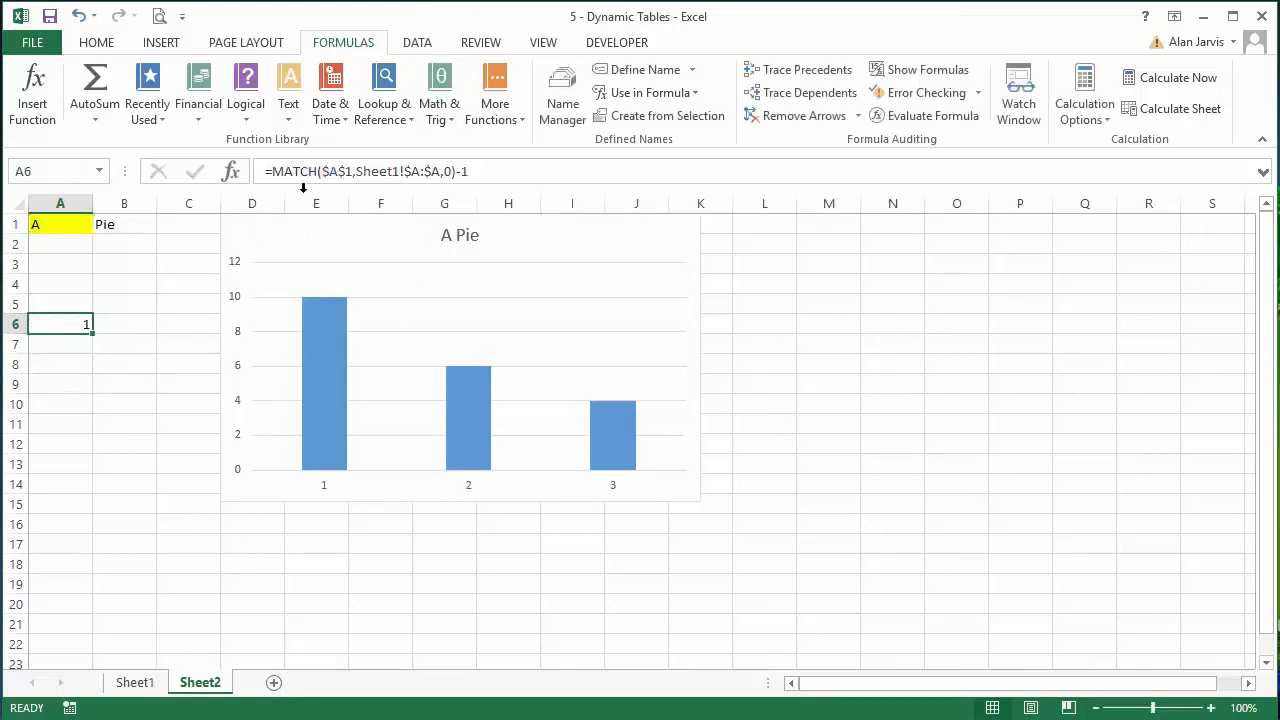
Step: Replace the row offset in MyData's OFFSET reference with the copied MATCH expression, apply it, and check the range it covers
{"action": "left_click", "coordinate": [562, 108]}
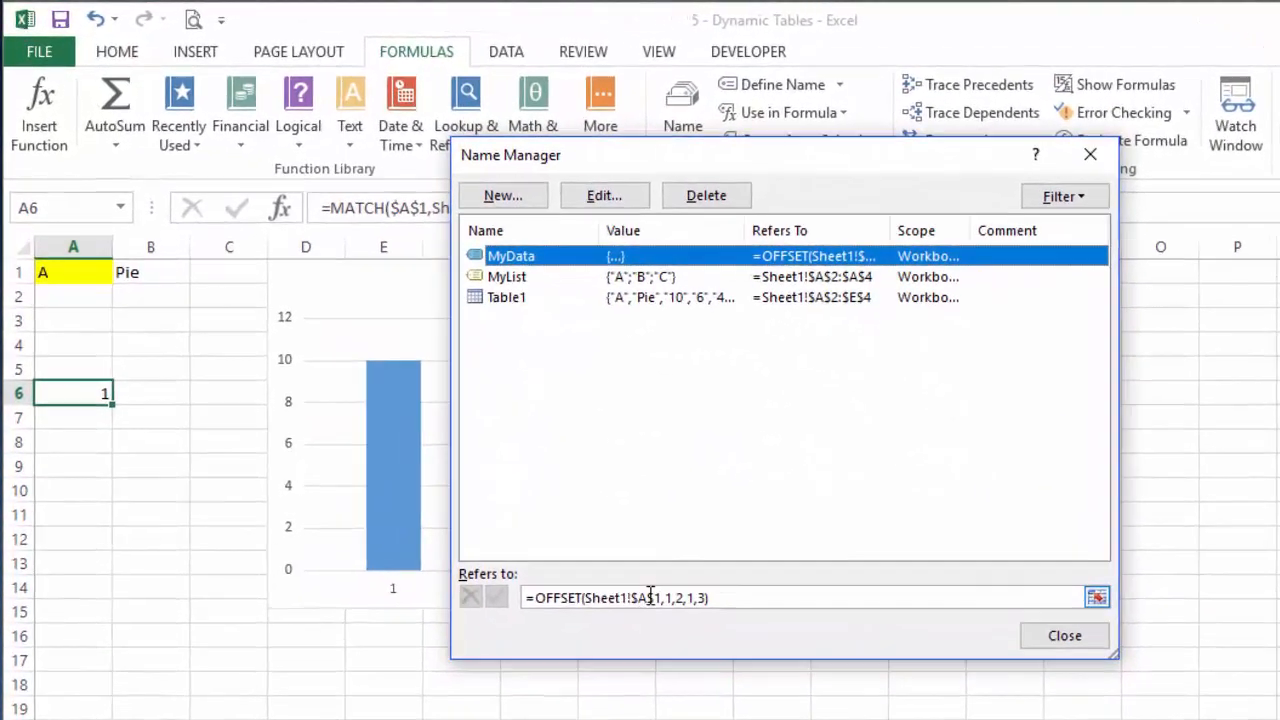
{"action": "left_click", "coordinate": [718, 644]}
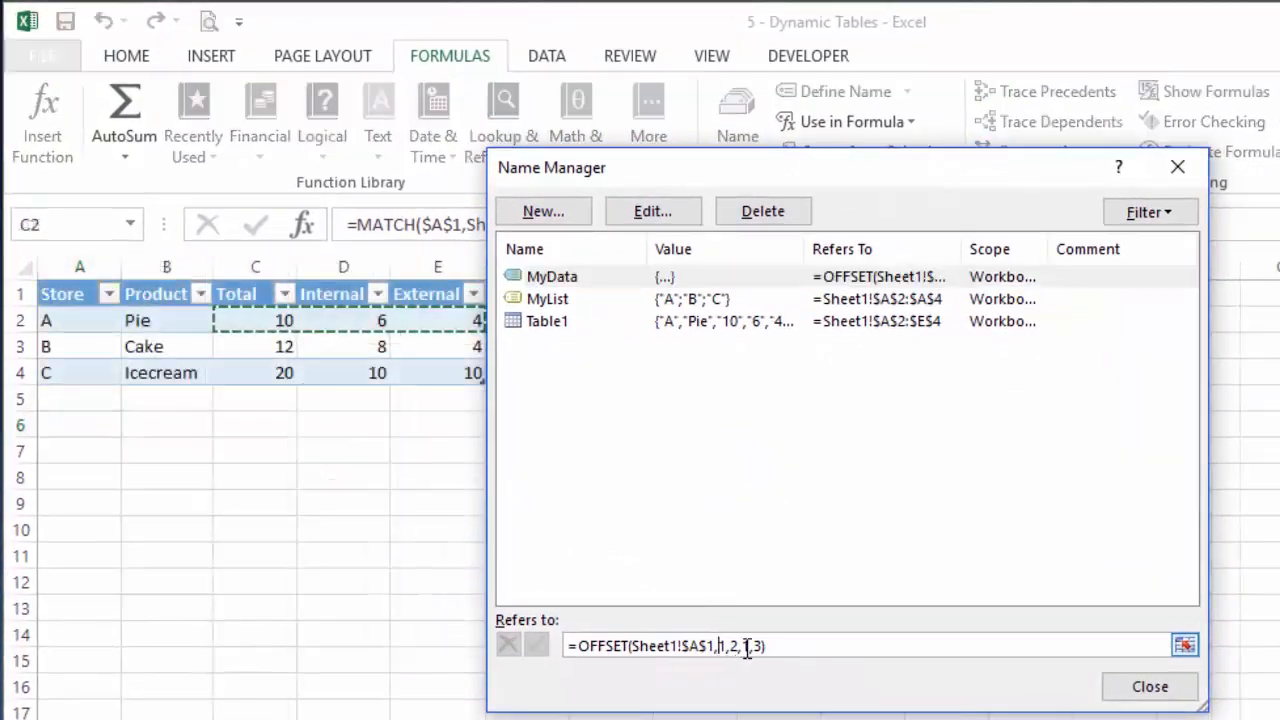
{"action": "key", "text": "BackSpace"}
{"action": "key", "text": "BackSpace"}
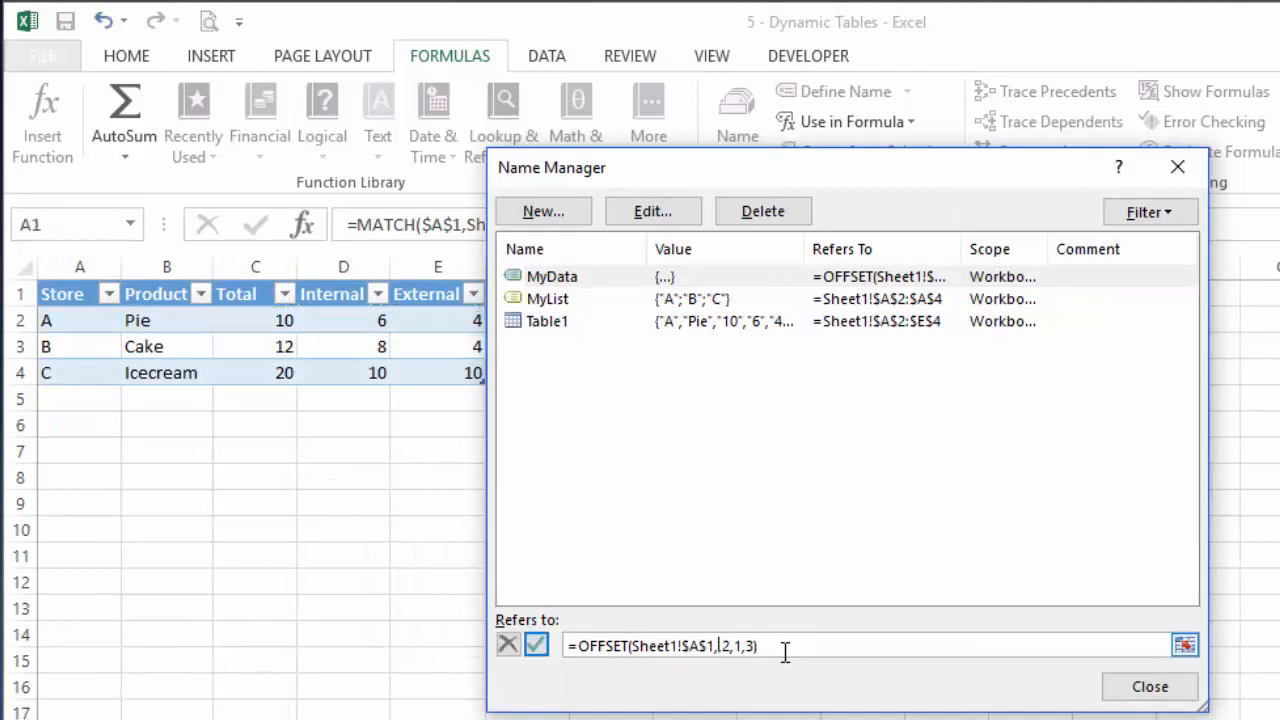
{"action": "key", "text": "ctrl+v"}
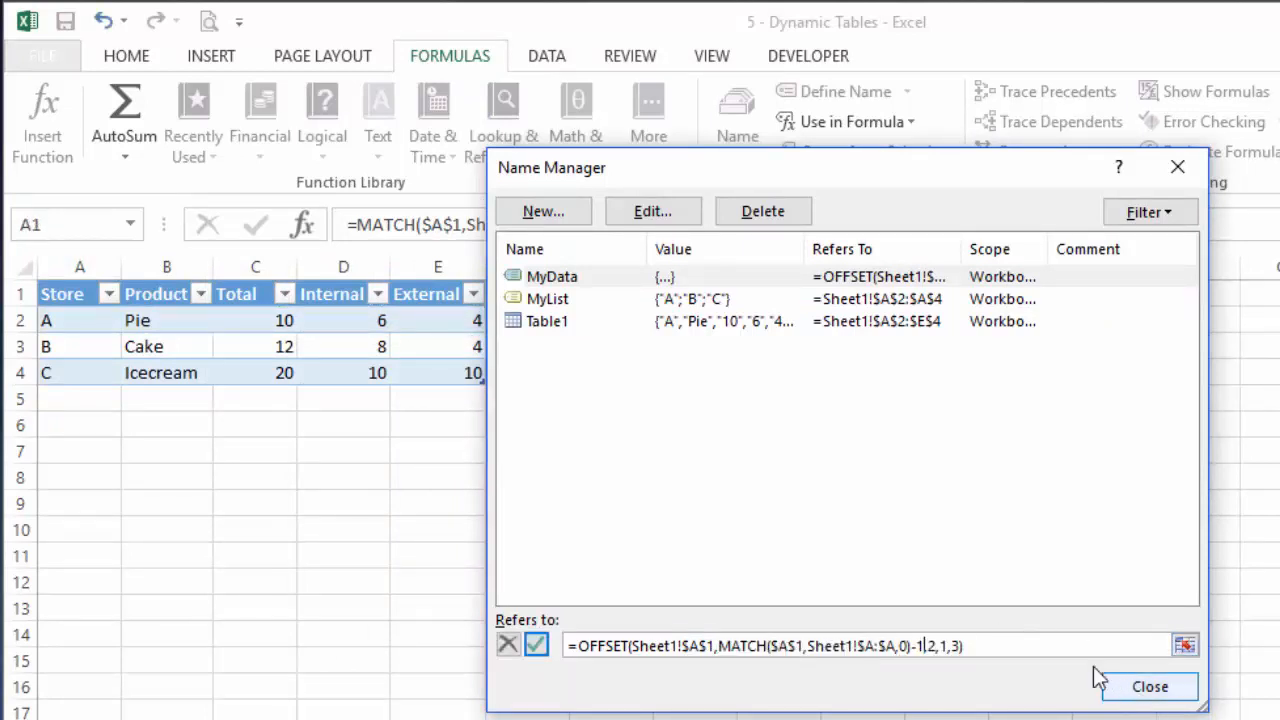
{"action": "left_click", "coordinate": [537, 645]}
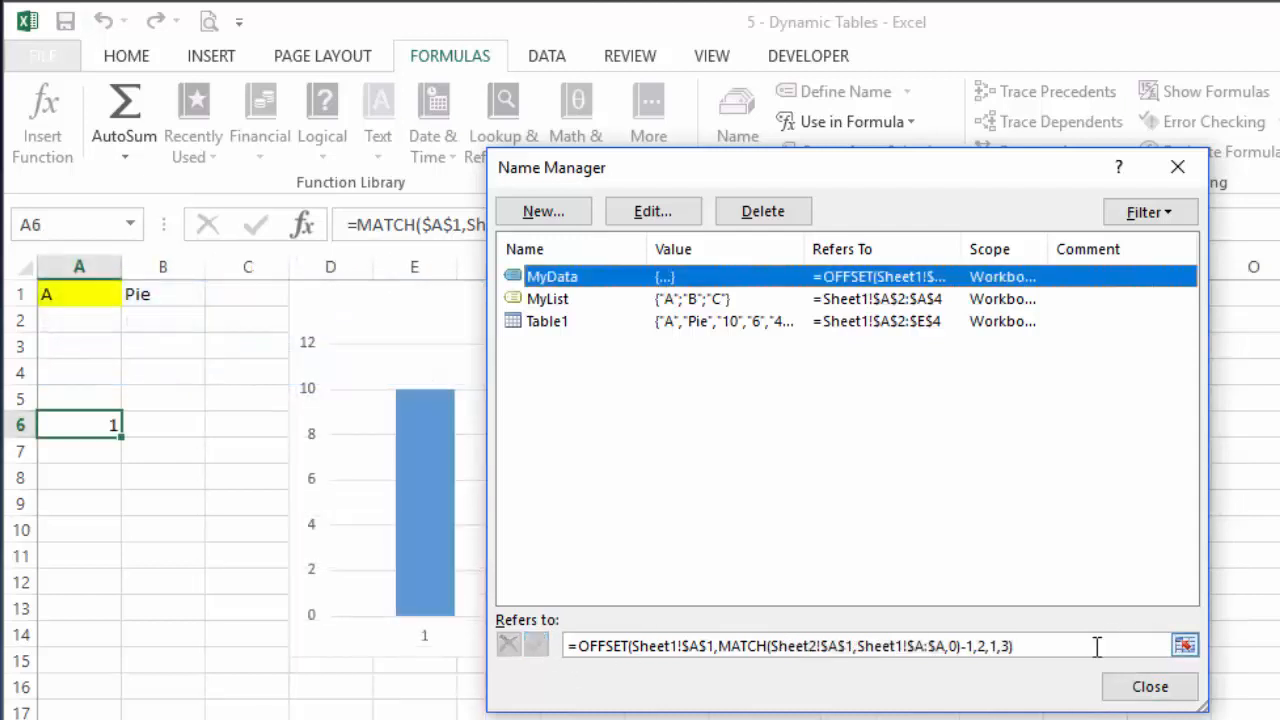
{"action": "left_click", "coordinate": [1097, 646]}
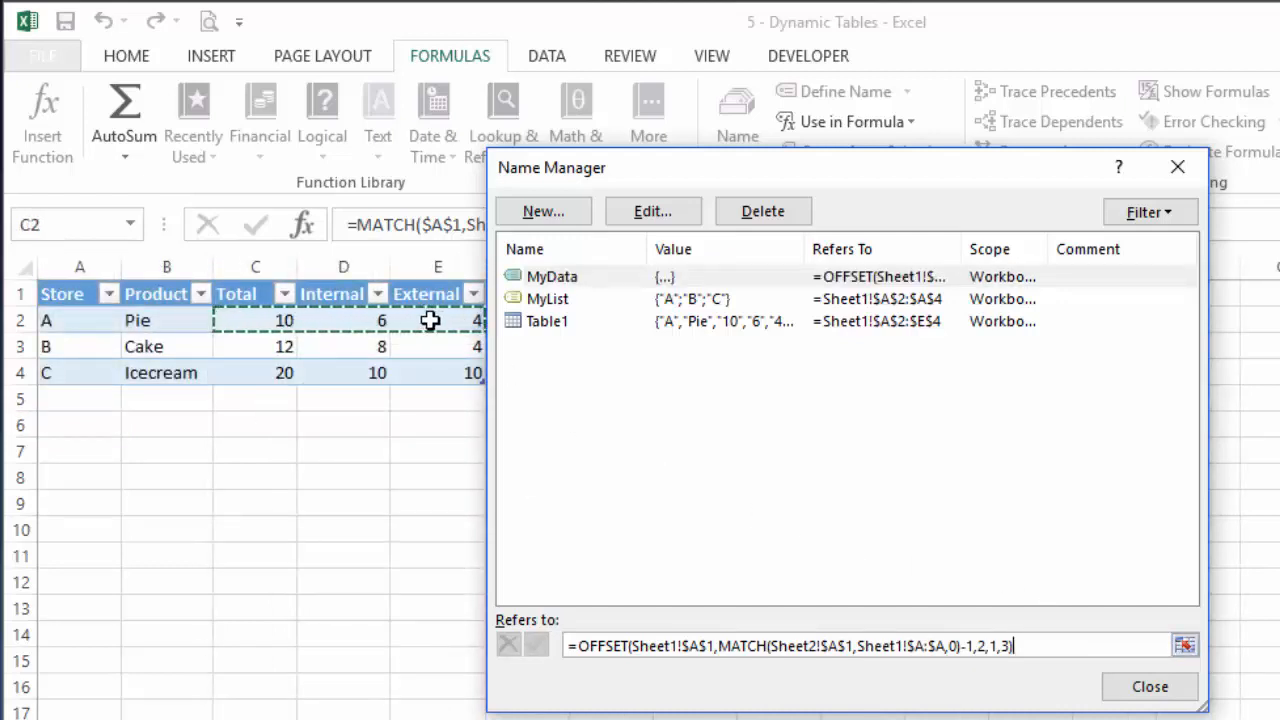
{"action": "left_click", "coordinate": [1155, 699]}
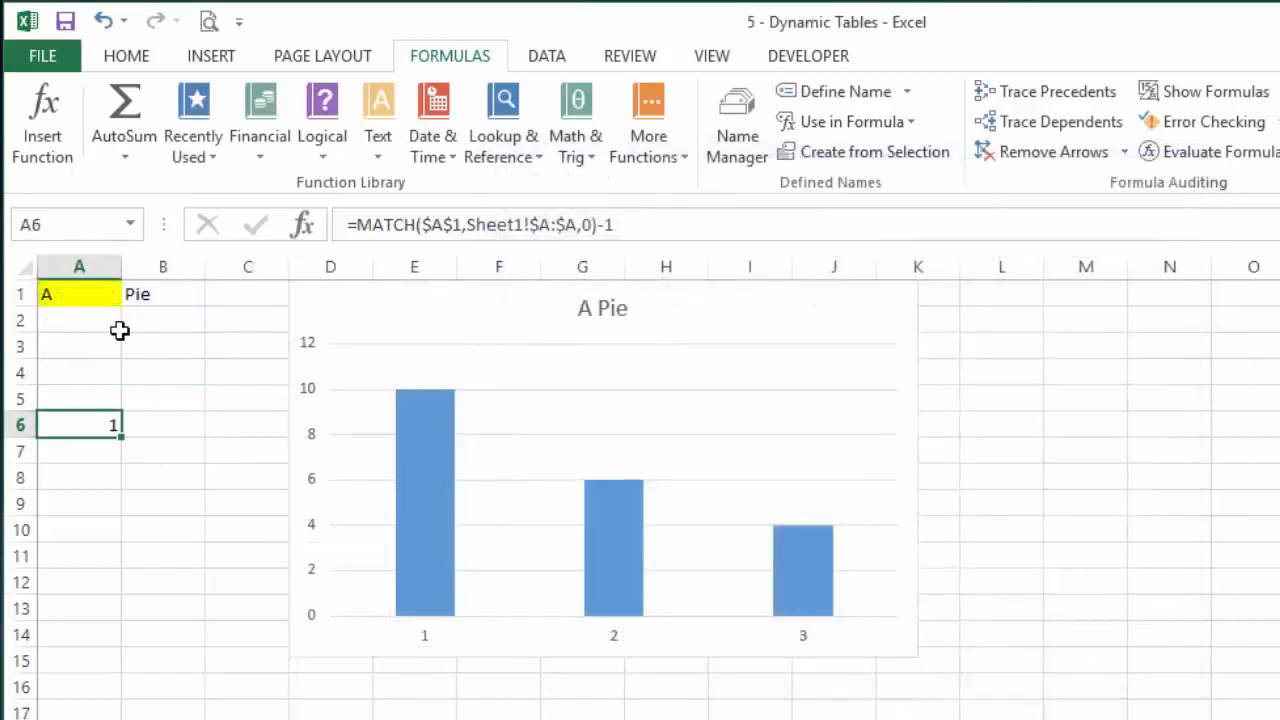
Step: Test the dynamic name by switching the store in Sheet2 cell A1 to B
{"action": "left_click", "coordinate": [100, 294]}
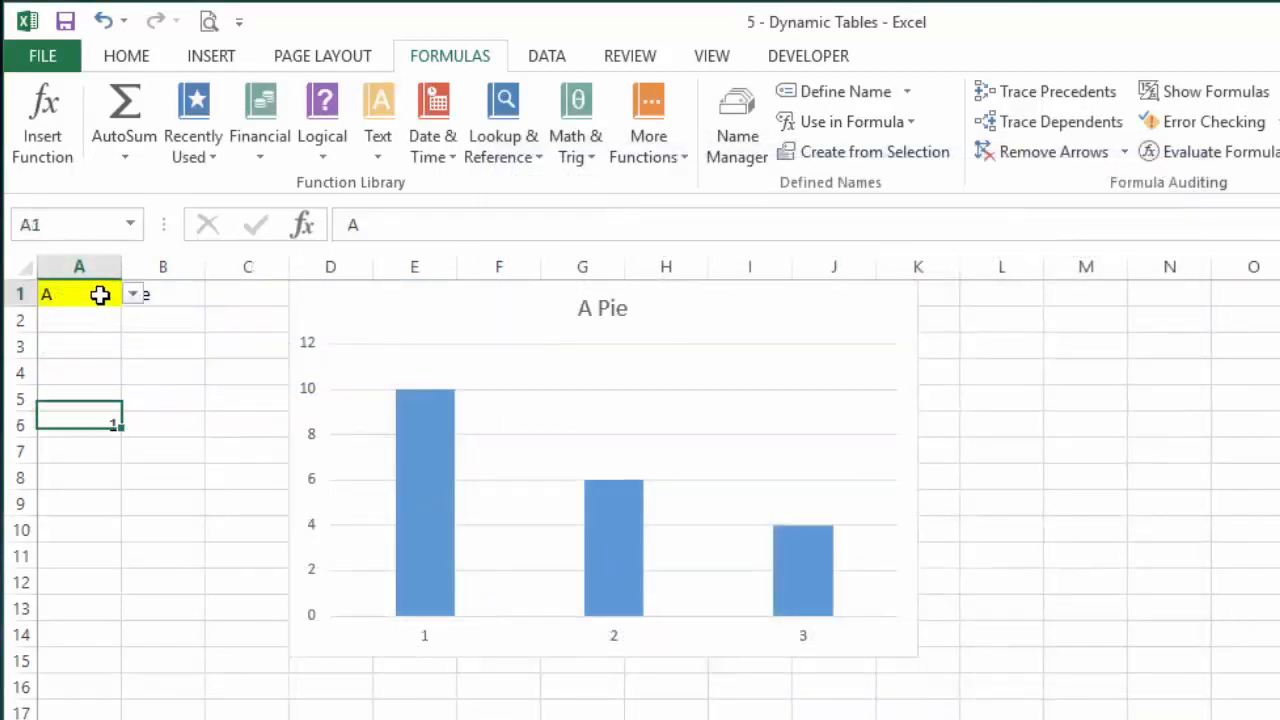
{"action": "left_click", "coordinate": [133, 294]}
{"action": "left_click", "coordinate": [114, 337]}
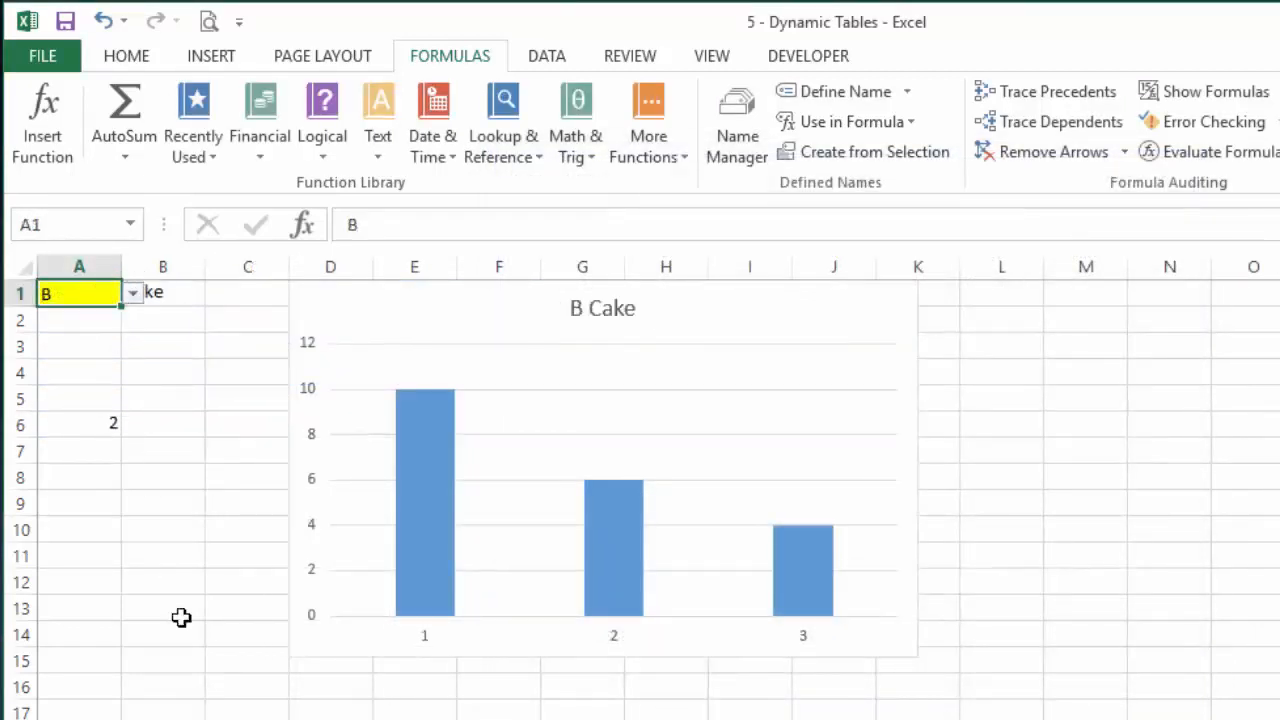
Step: Review the MyList and MyData references and check which Sheet1 range MyData covers for the chosen store
{"action": "left_click", "coordinate": [735, 130]}
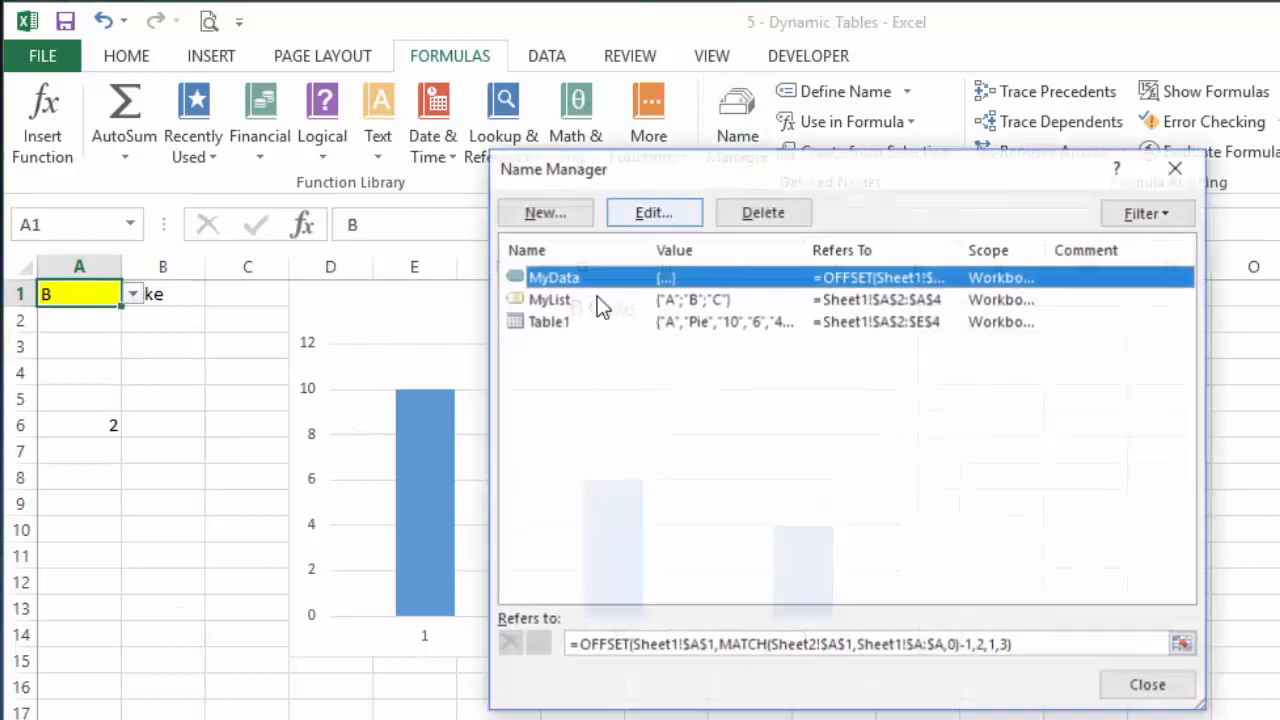
{"action": "left_click", "coordinate": [586, 302]}
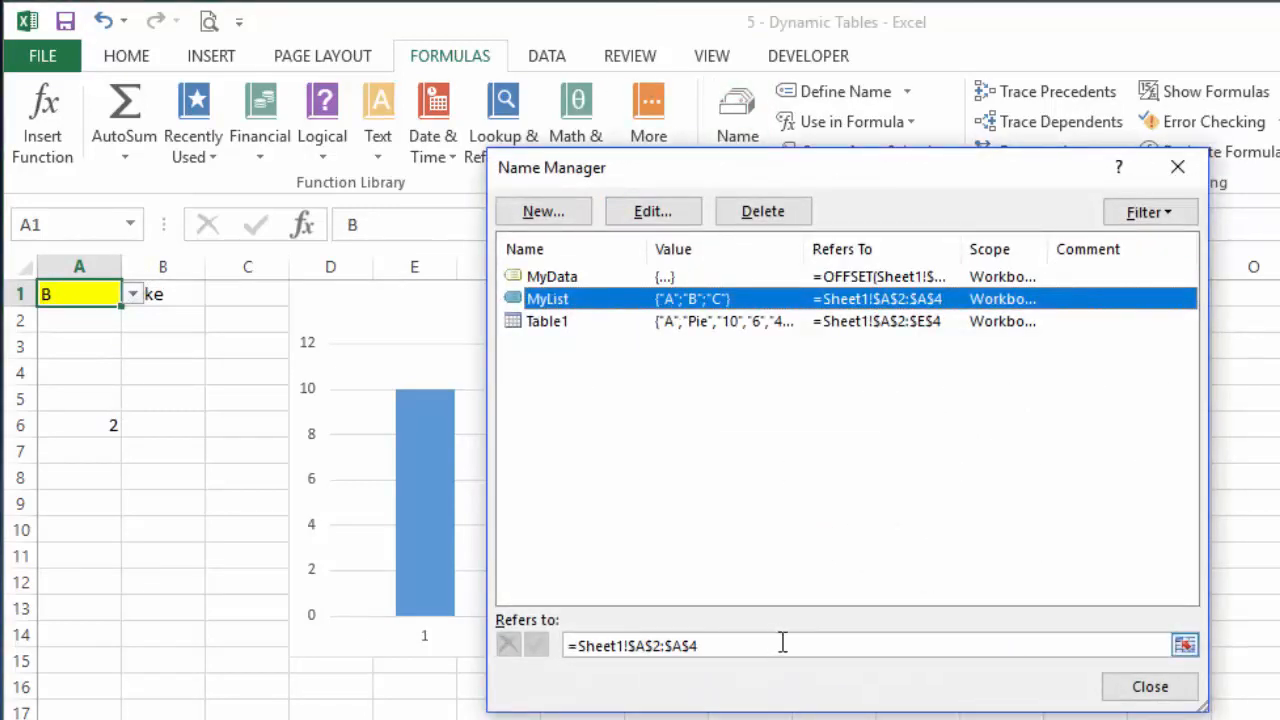
{"action": "left_click", "coordinate": [608, 278]}
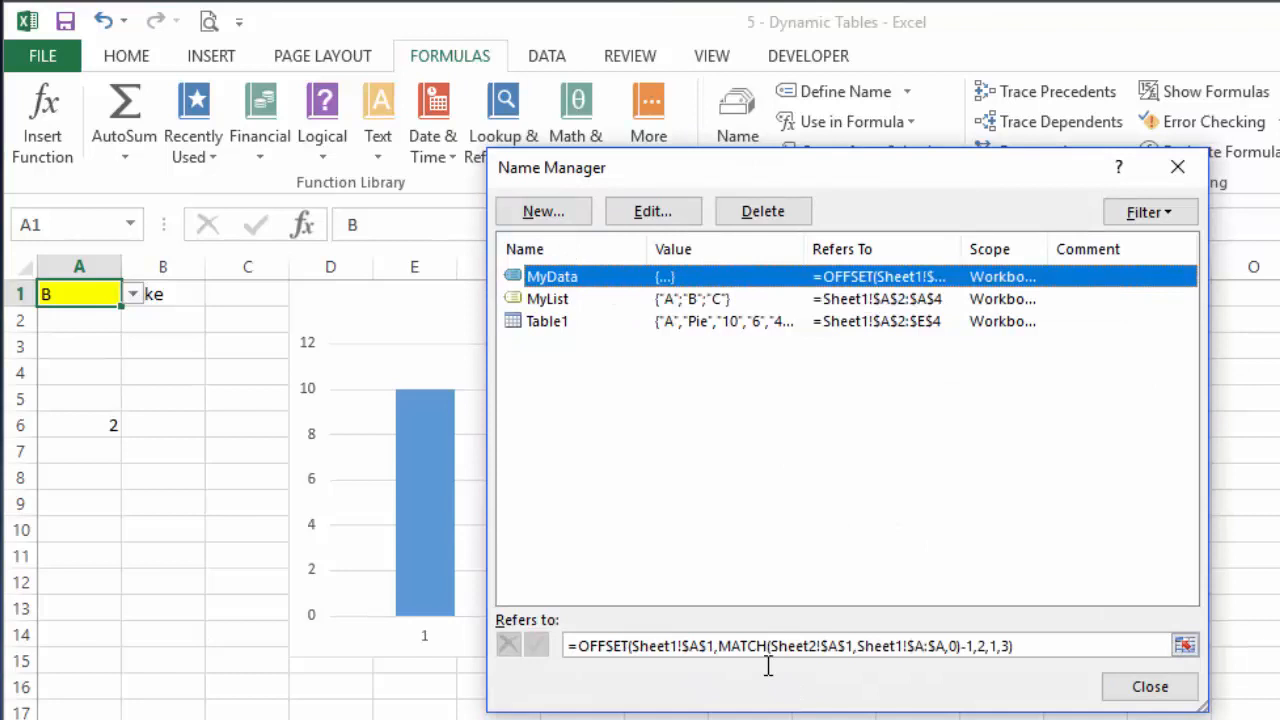
{"action": "left_click", "coordinate": [865, 640]}
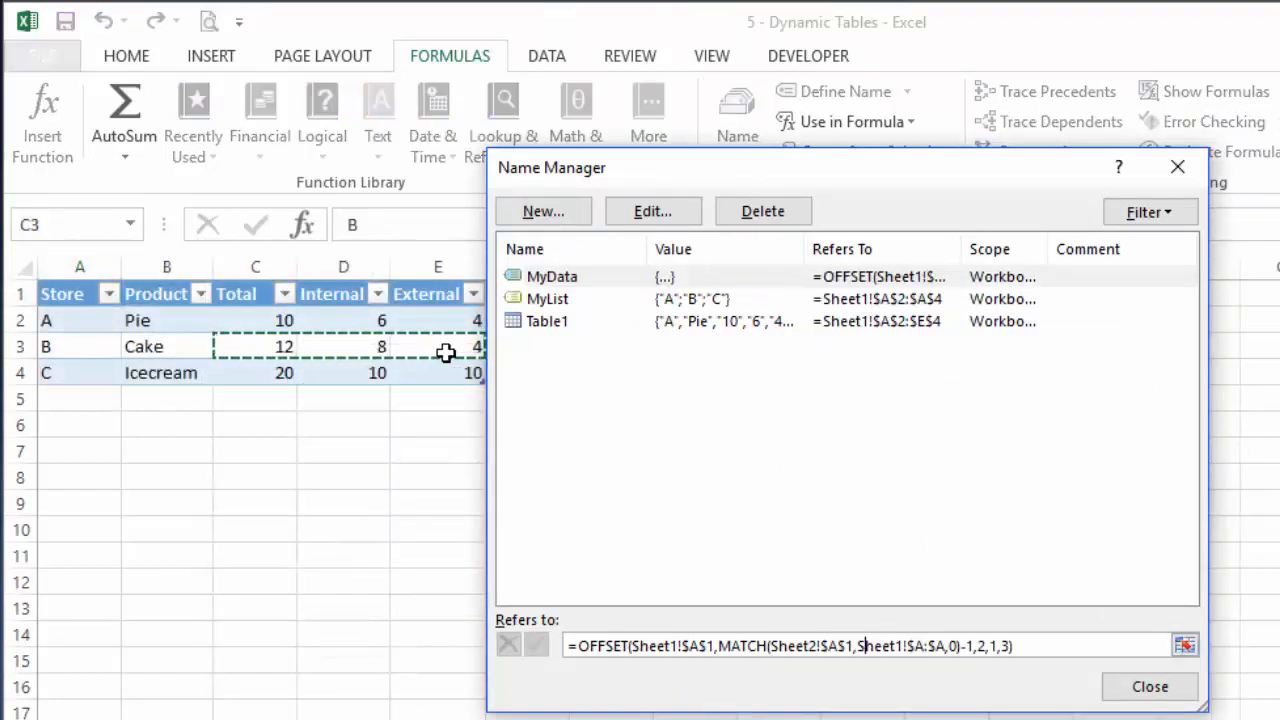
{"action": "key", "text": "Escape"}
{"action": "left_click", "coordinate": [1131, 686]}
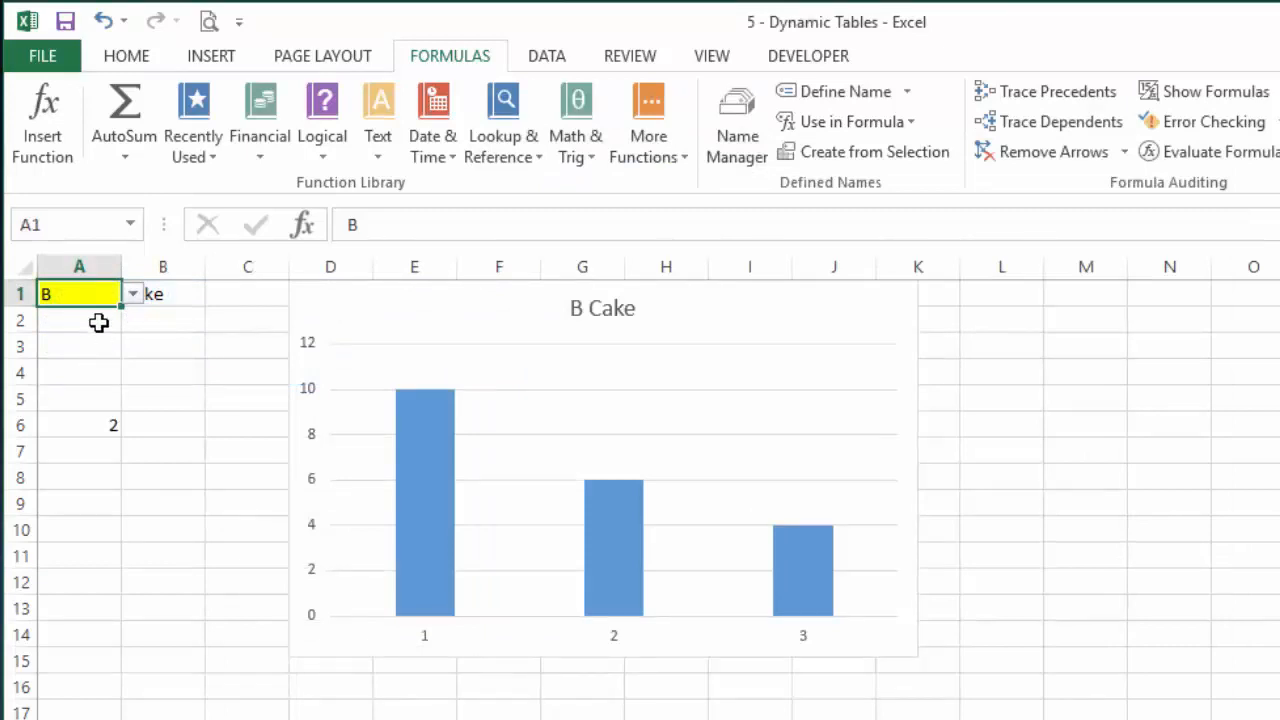
Step: Switch the store in Sheet2 cell A1 to A, and set the chart series values to =Sheet1!mydata
{"action": "left_click", "coordinate": [133, 293]}
{"action": "left_click", "coordinate": [100, 318]}
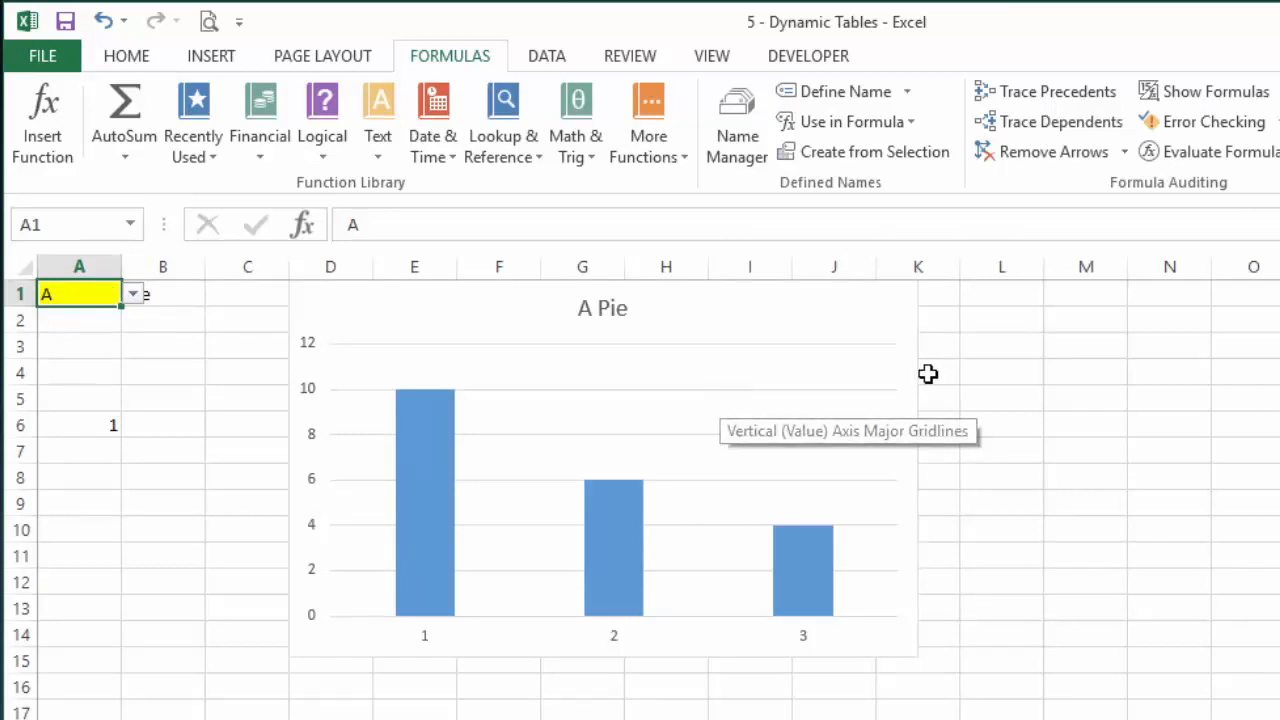
{"action": "right_click", "coordinate": [619, 505]}
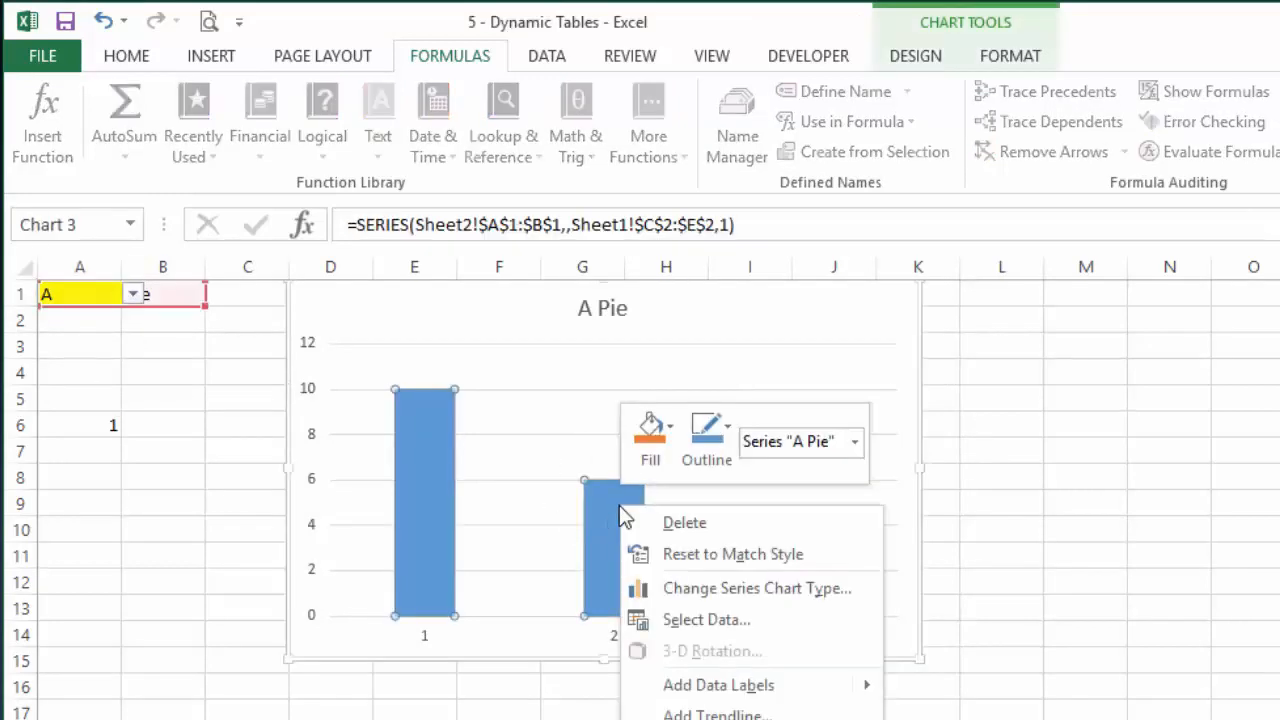
{"action": "left_click", "coordinate": [725, 623]}
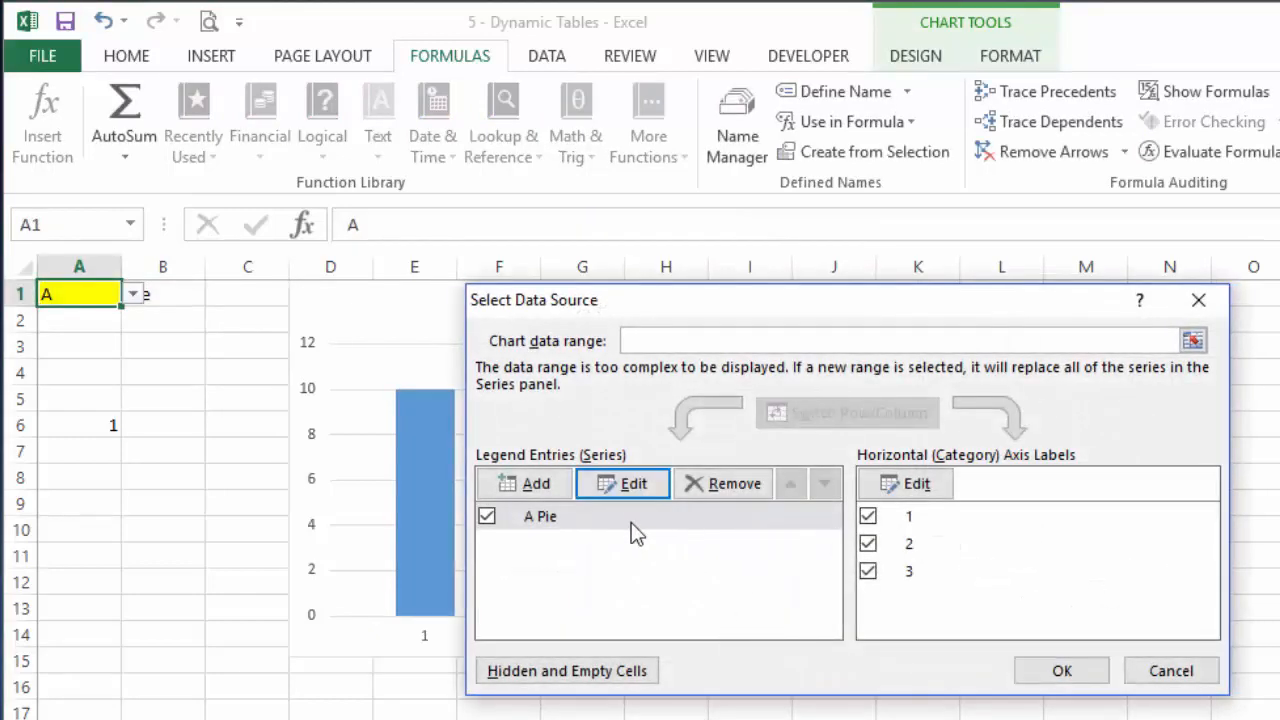
{"action": "left_click", "coordinate": [632, 484]}
{"action": "left_click", "coordinate": [785, 524]}
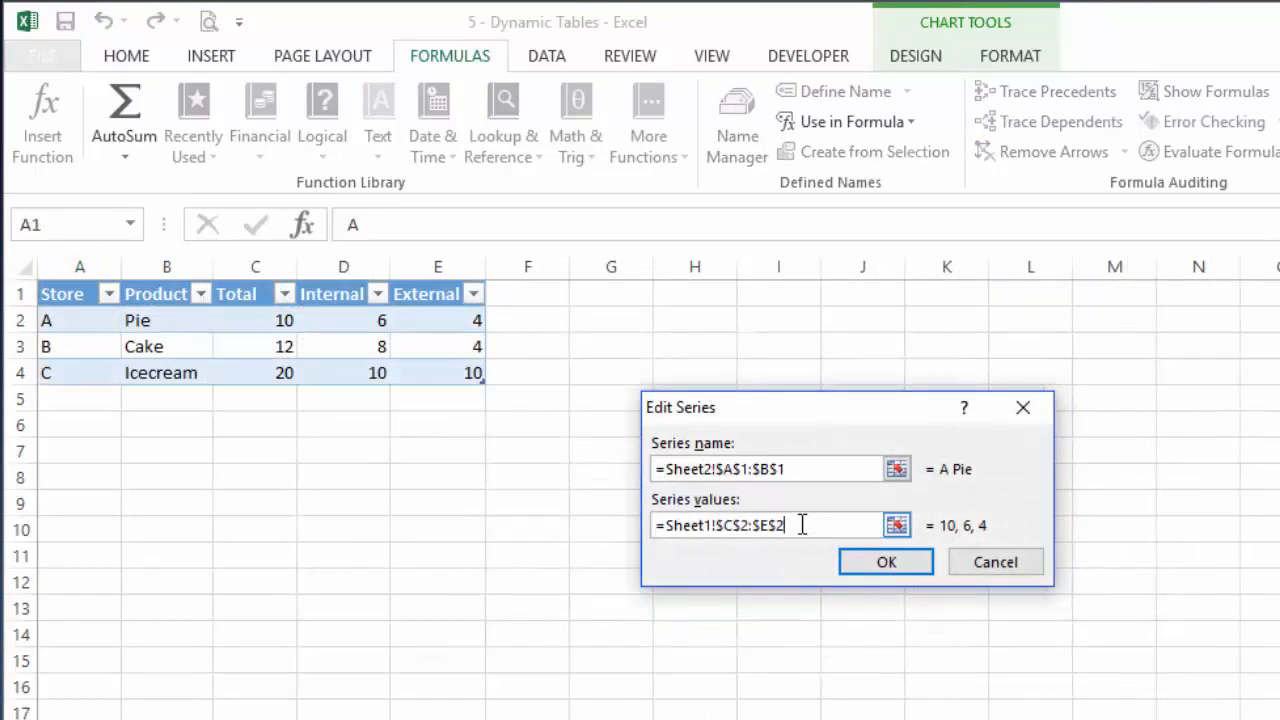
{"action": "key", "text": "BackSpace"}
{"action": "key", "text": "BackSpace"}
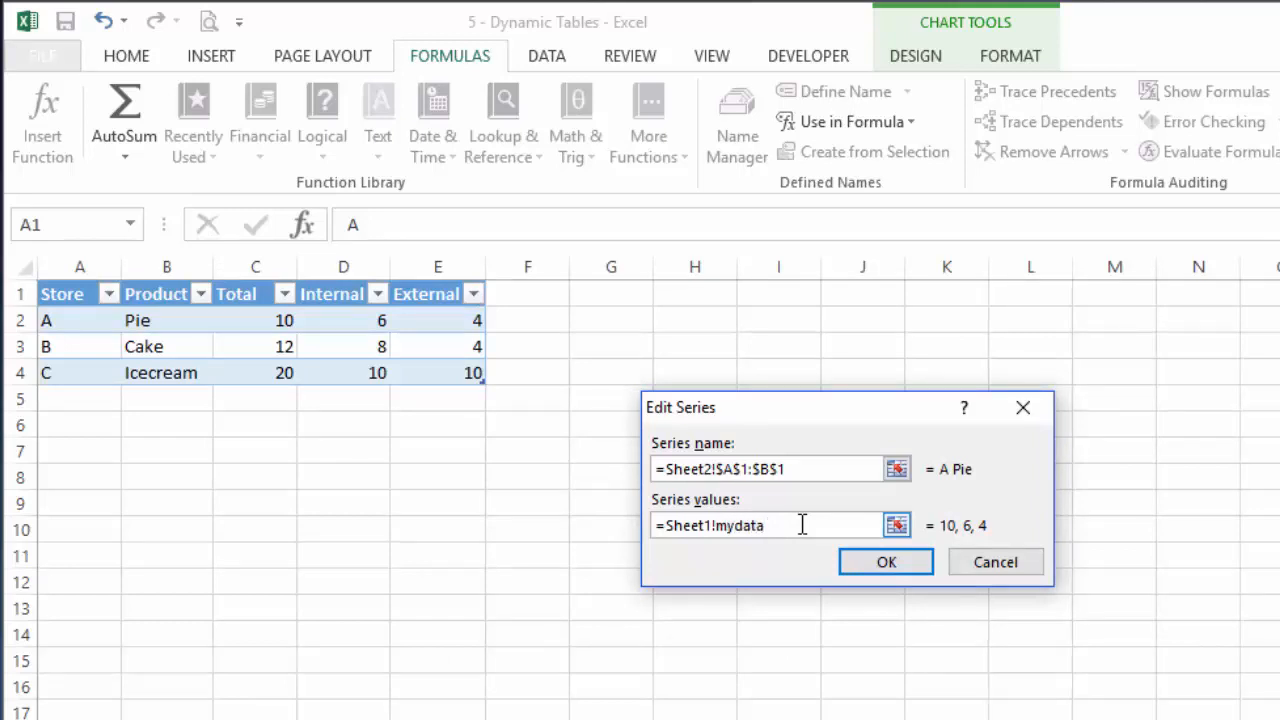
{"action": "key", "text": "Return"}
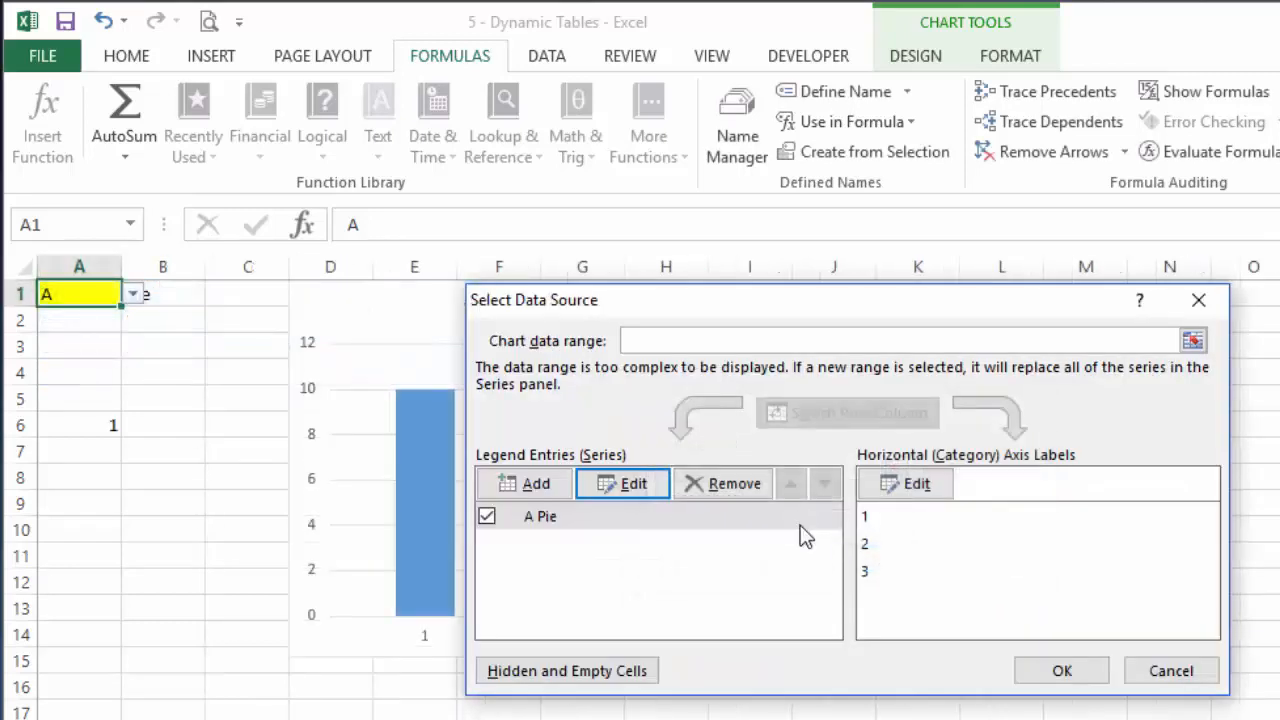
{"action": "left_click", "coordinate": [1060, 669]}
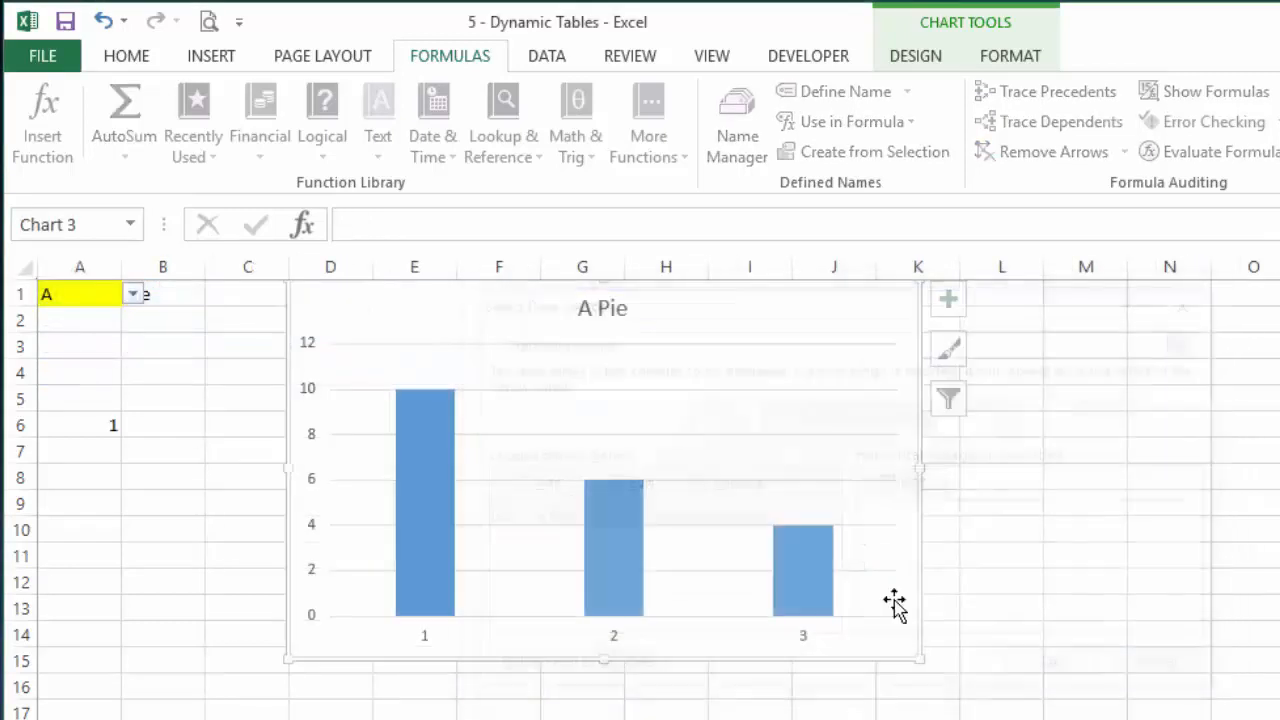
Step: Test the chart by switching the store in Sheet2 cell A1 to B and C in turn
{"action": "left_click", "coordinate": [100, 289]}
{"action": "left_click", "coordinate": [185, 303]}
{"action": "left_click", "coordinate": [64, 291]}
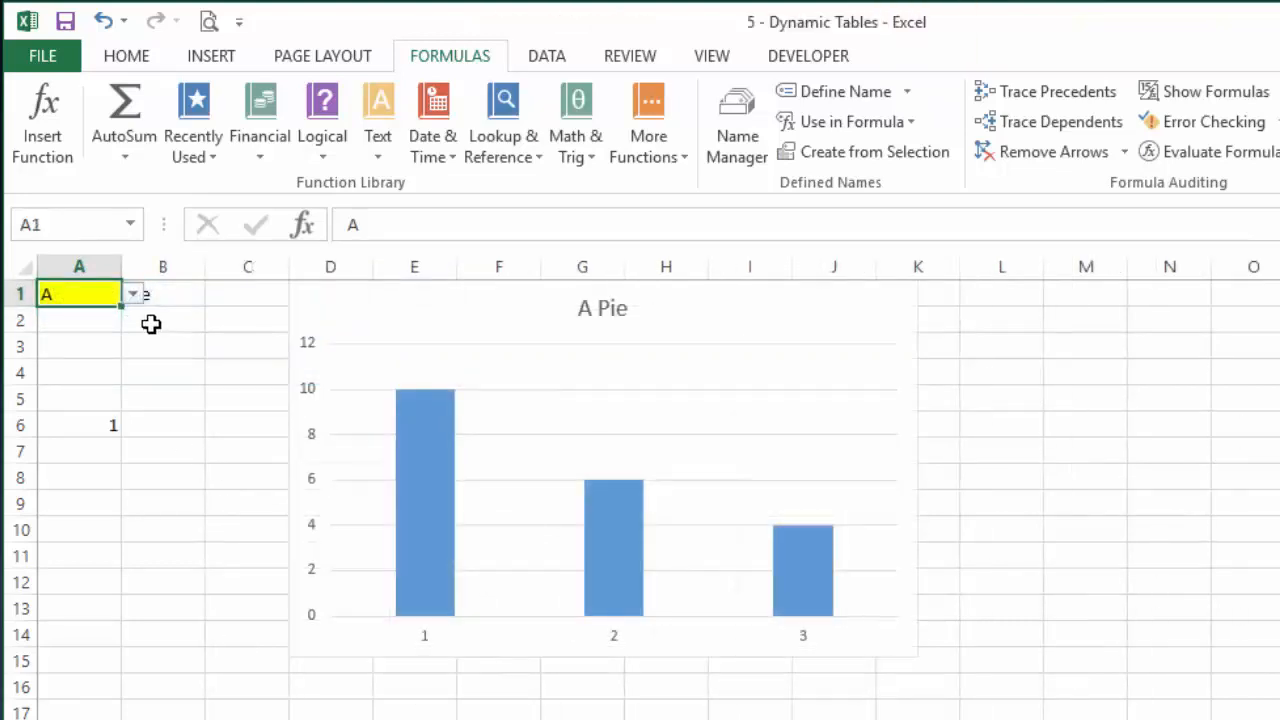
{"action": "left_click", "coordinate": [132, 293]}
{"action": "left_click", "coordinate": [104, 333]}
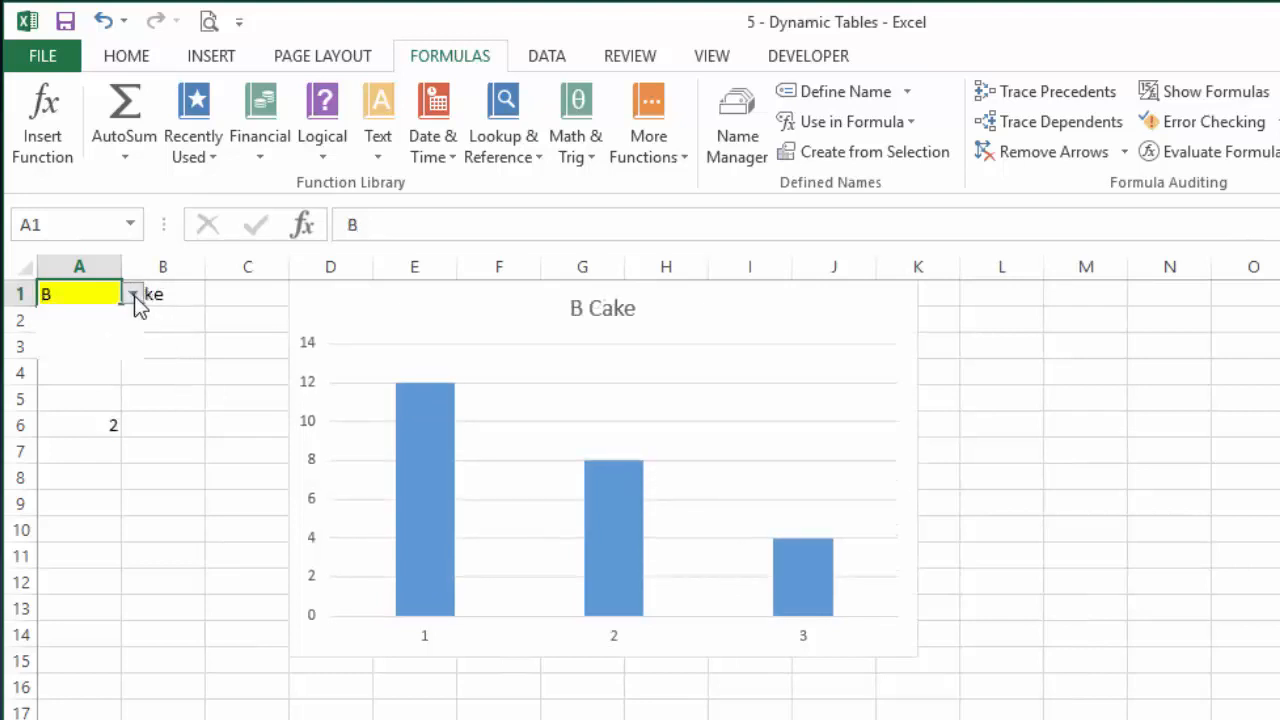
{"action": "left_click", "coordinate": [132, 294]}
{"action": "left_click", "coordinate": [98, 347]}
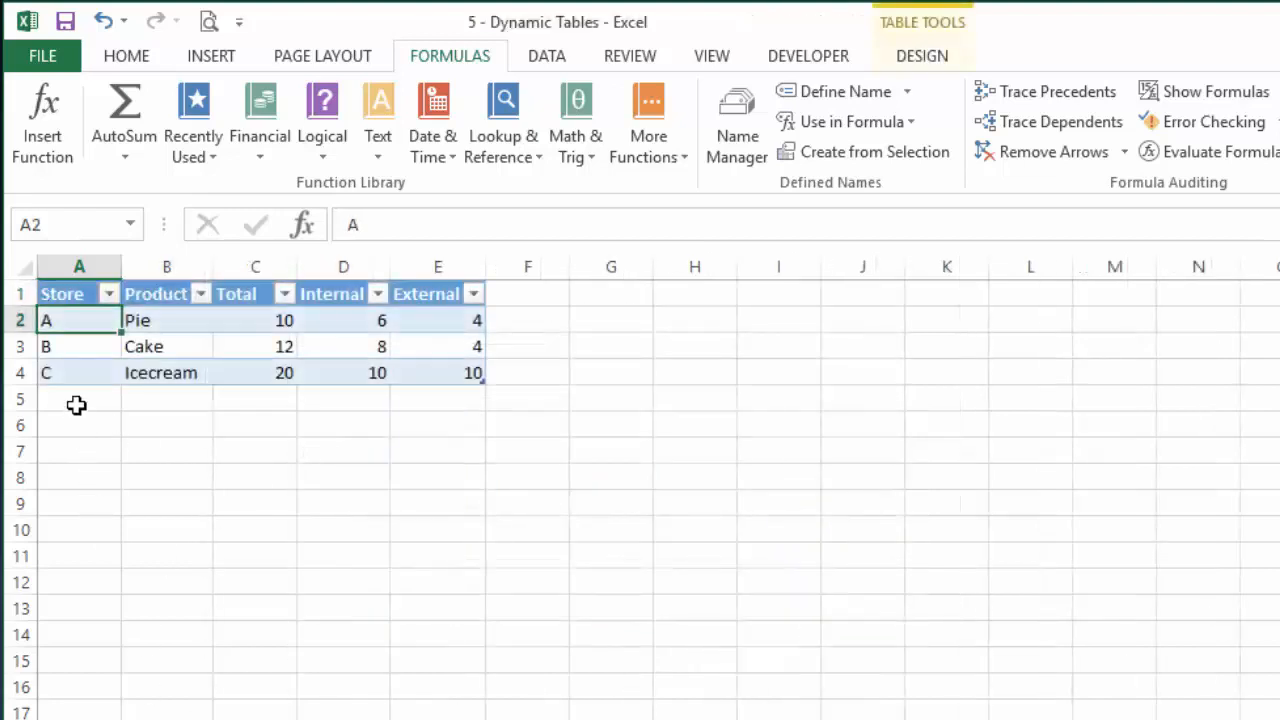
Step: Add a store row below Sheet1's table with Store D, Product Chocolate, Total 6, Internal 6 and External 6
{"action": "left_click", "coordinate": [77, 400]}
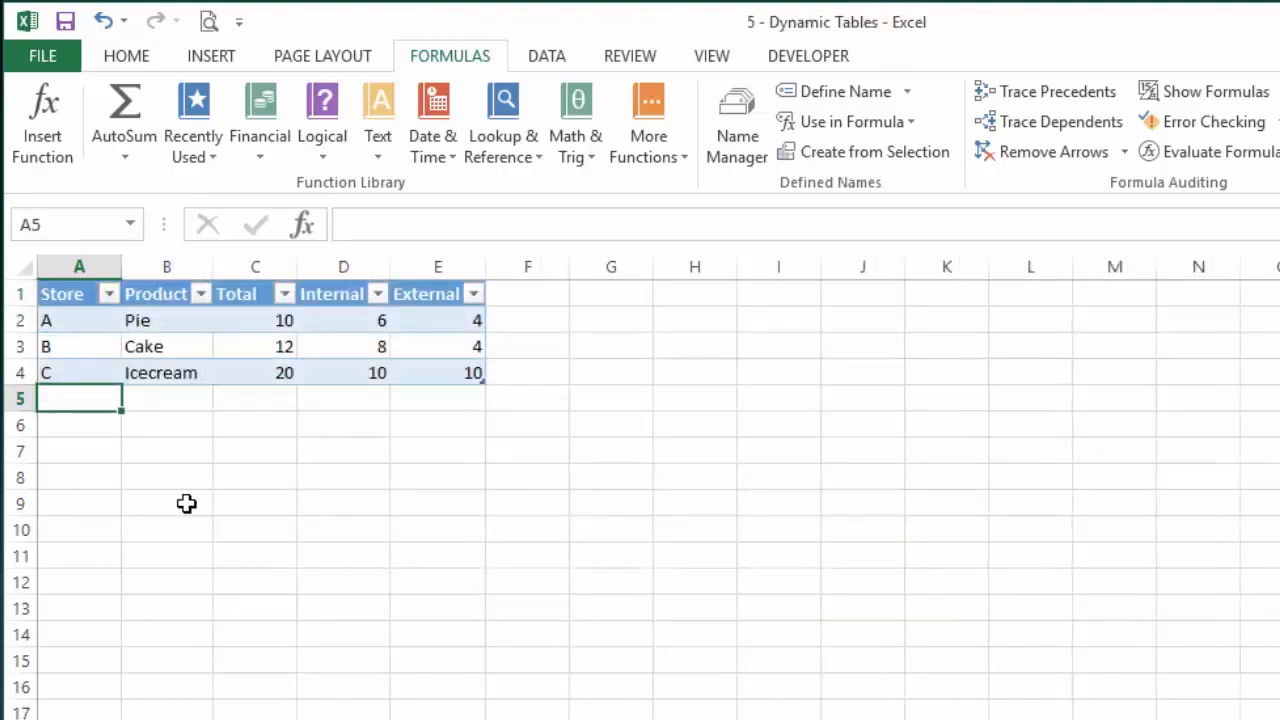
{"action": "type", "text": "D"}
{"action": "key", "text": "Tab"}
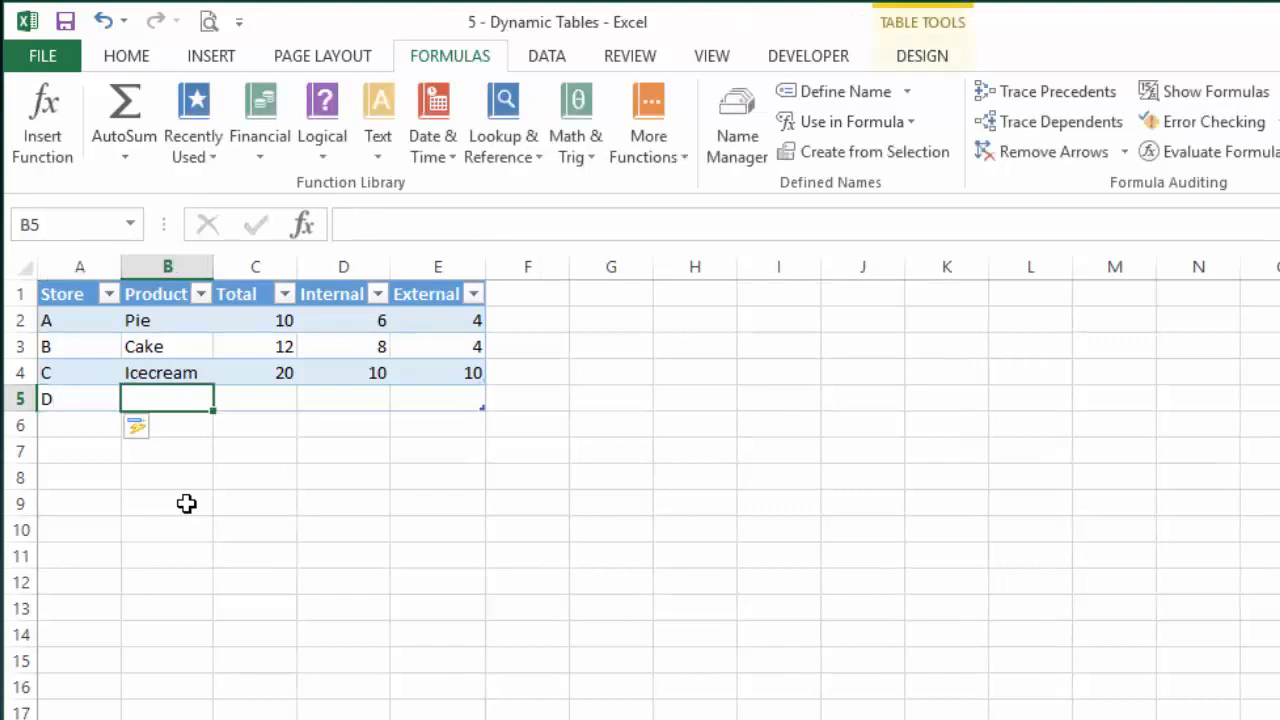
{"action": "type", "text": "Chocola"}
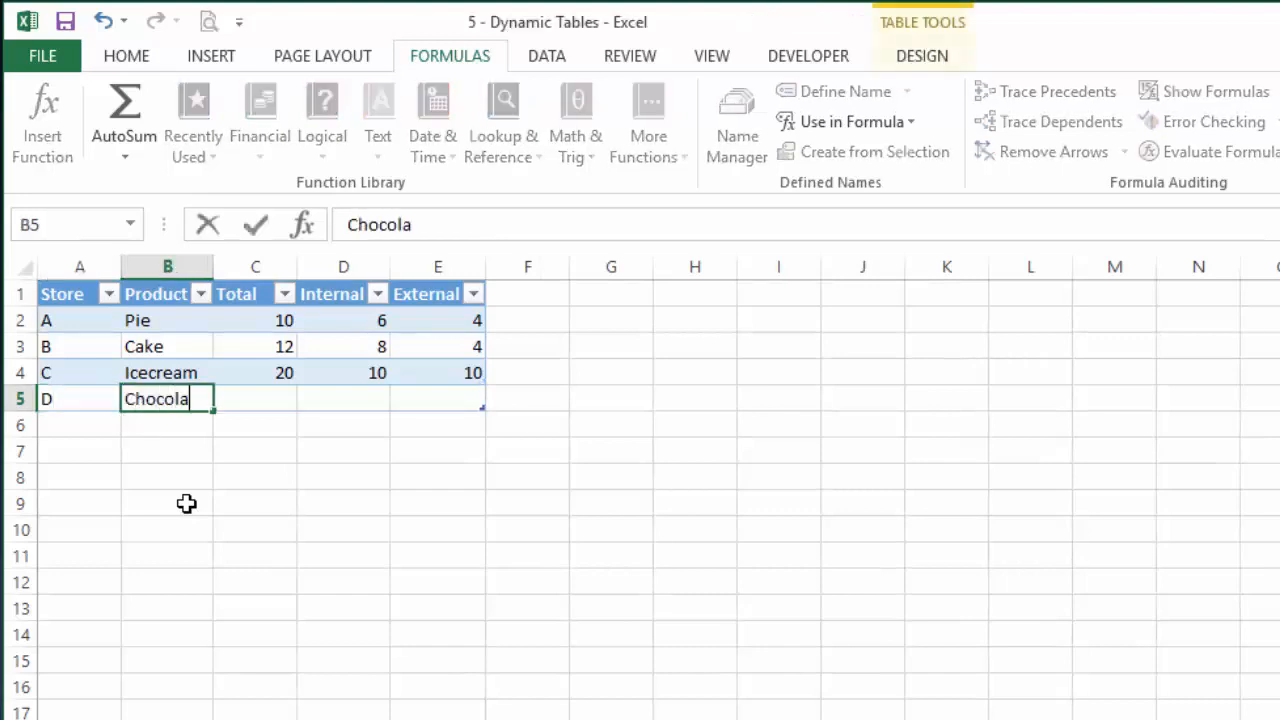
{"action": "type", "text": "te"}
{"action": "key", "text": "Tab"}
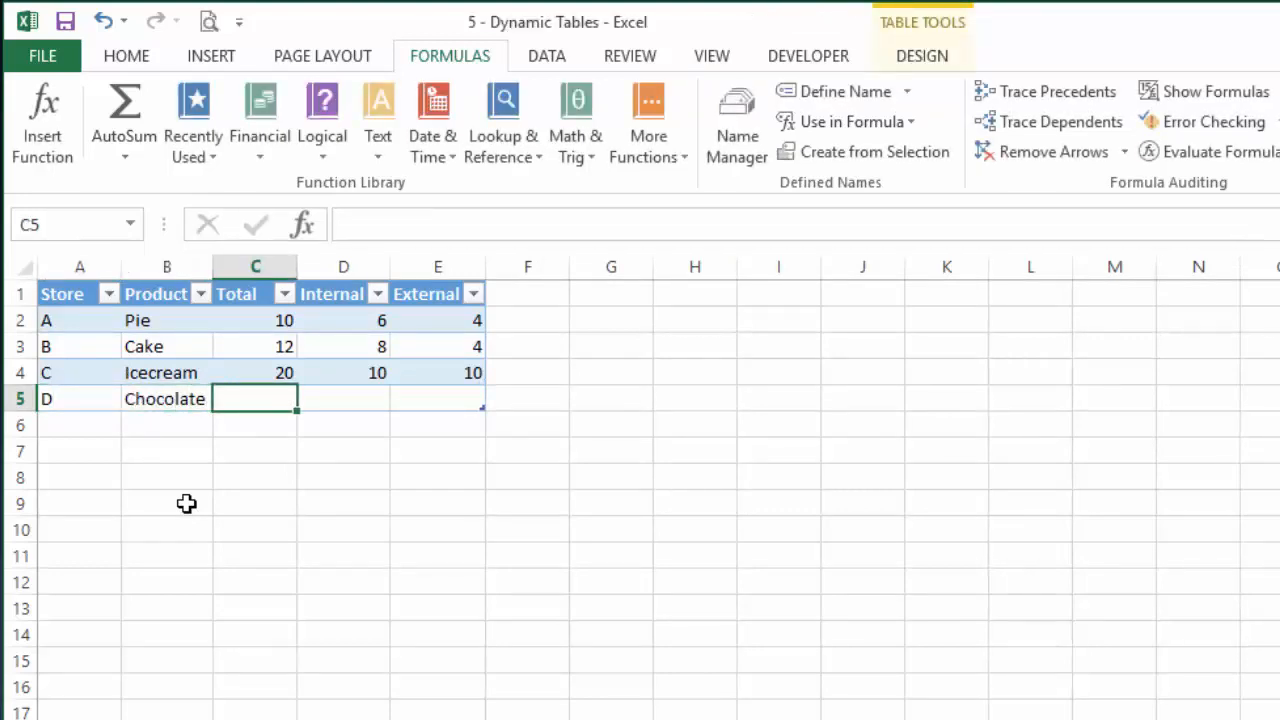
{"action": "type", "text": "6"}
{"action": "key", "text": "Tab"}
{"action": "type", "text": "6"}
{"action": "key", "text": "Tab"}
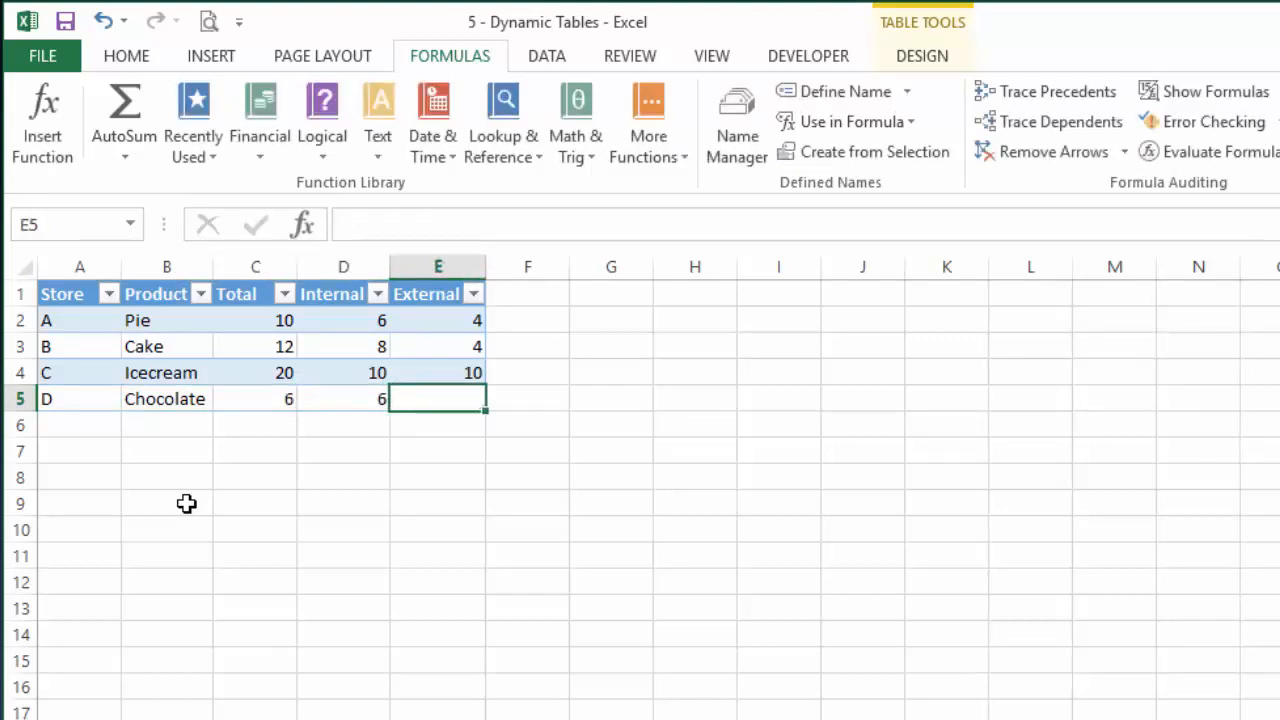
{"action": "type", "text": "6"}
{"action": "key", "text": "Return"}
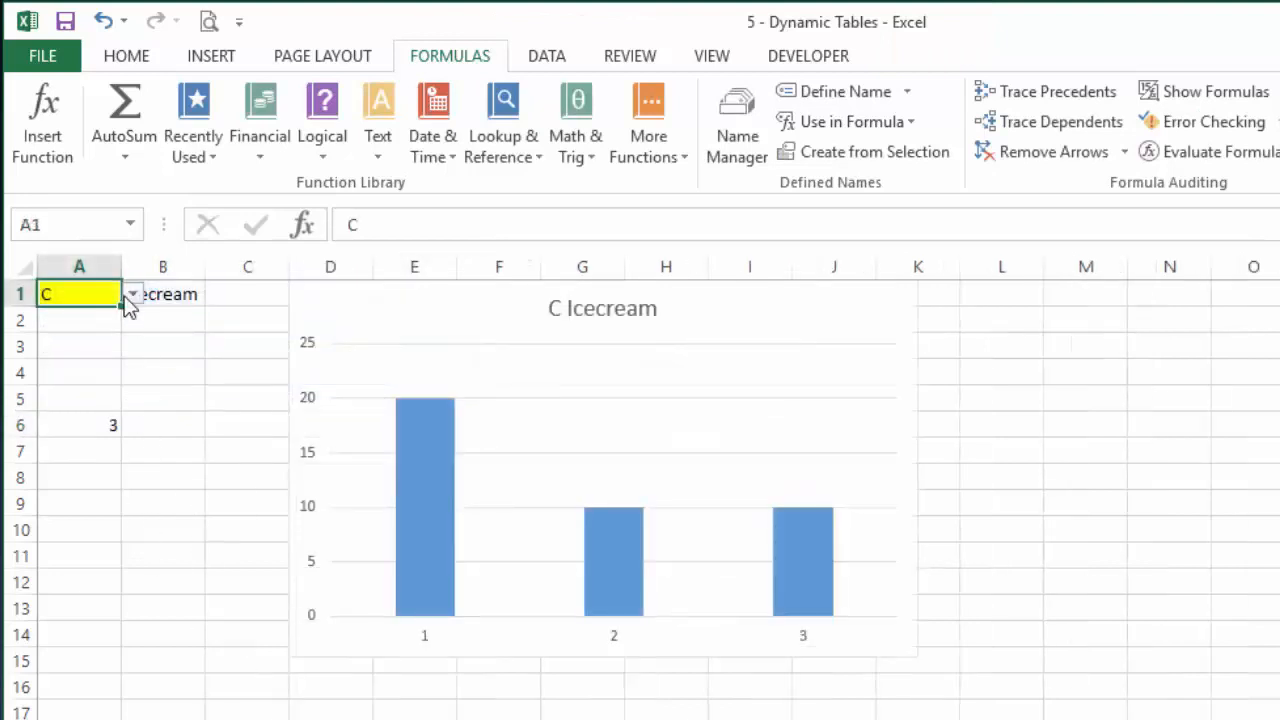
Step: Choose the new store D in Sheet2 cell A1 to test the chart with the added row
{"action": "left_click", "coordinate": [131, 295]}
{"action": "left_click", "coordinate": [100, 368]}
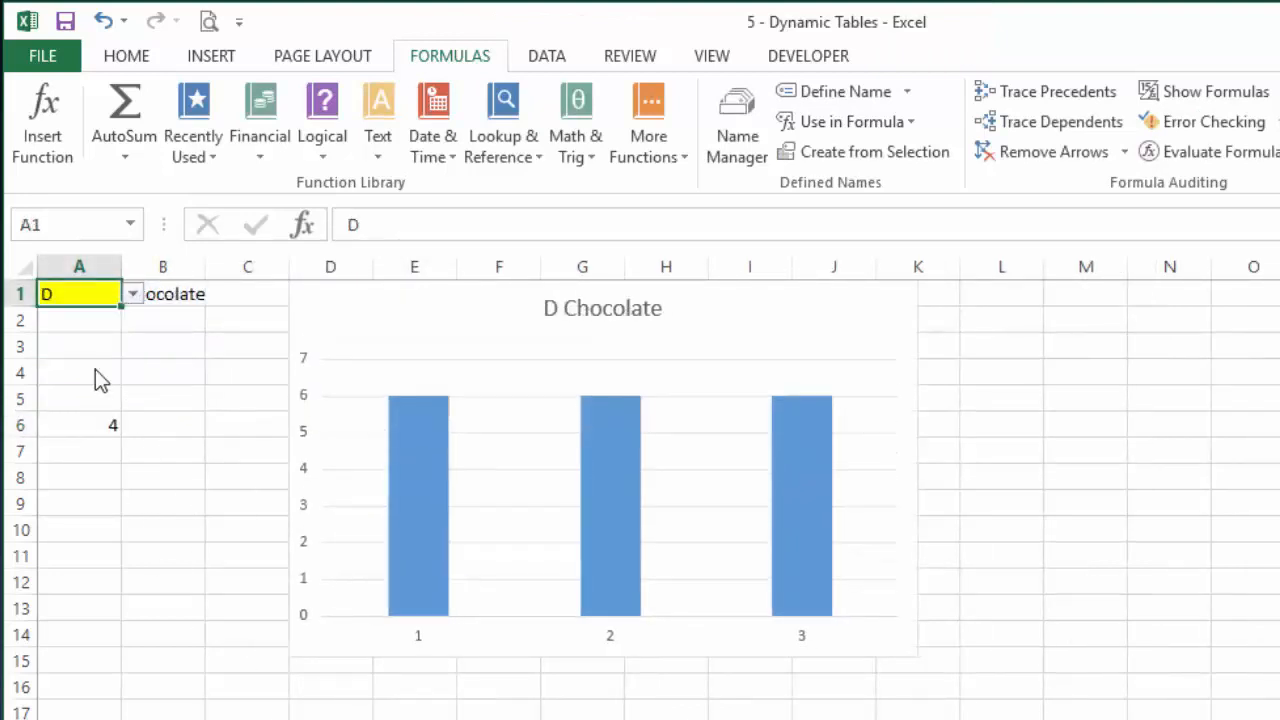